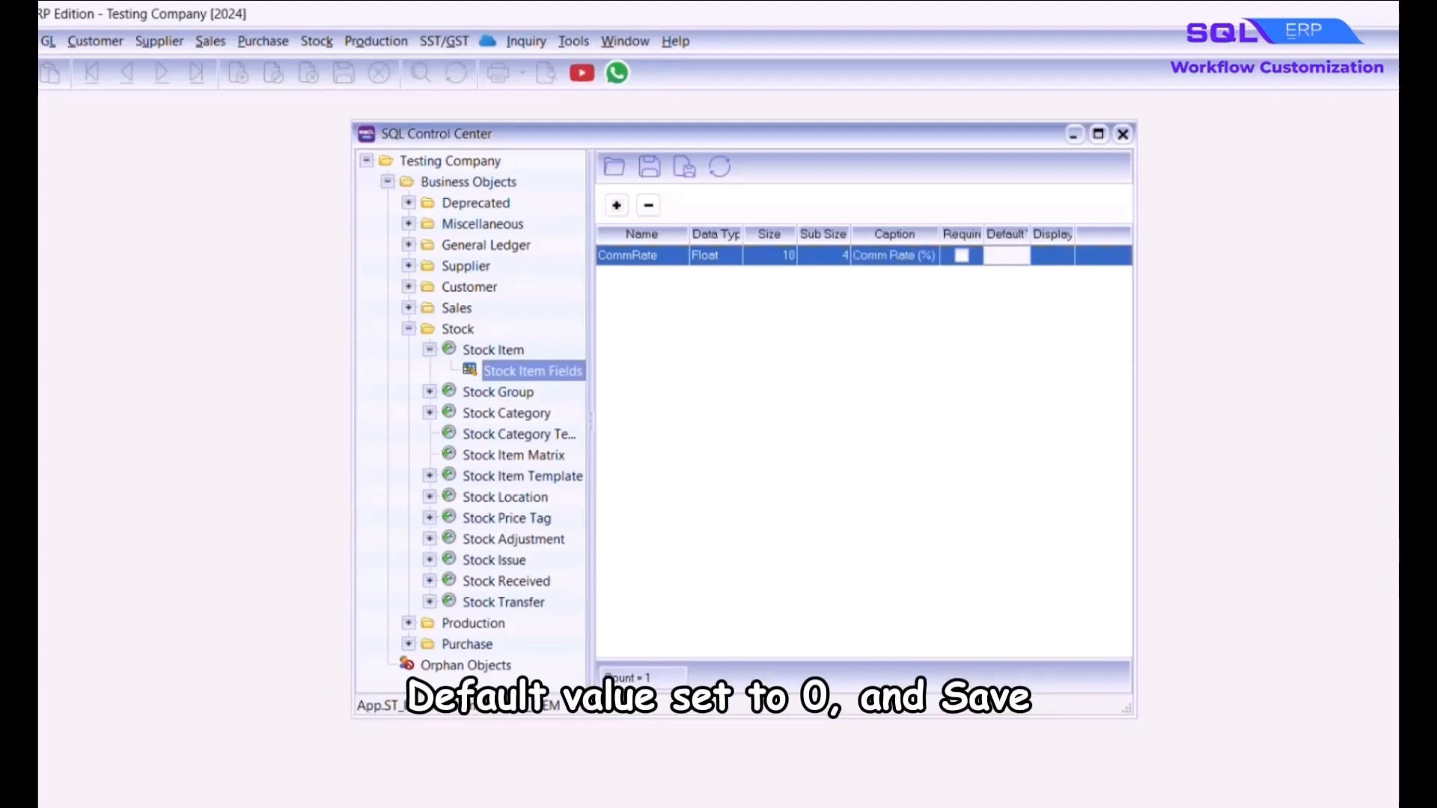
Set the CommRate field's default value to 0 and save the Stock Item fields
{"action": "key", "text": "ctrl+s"}
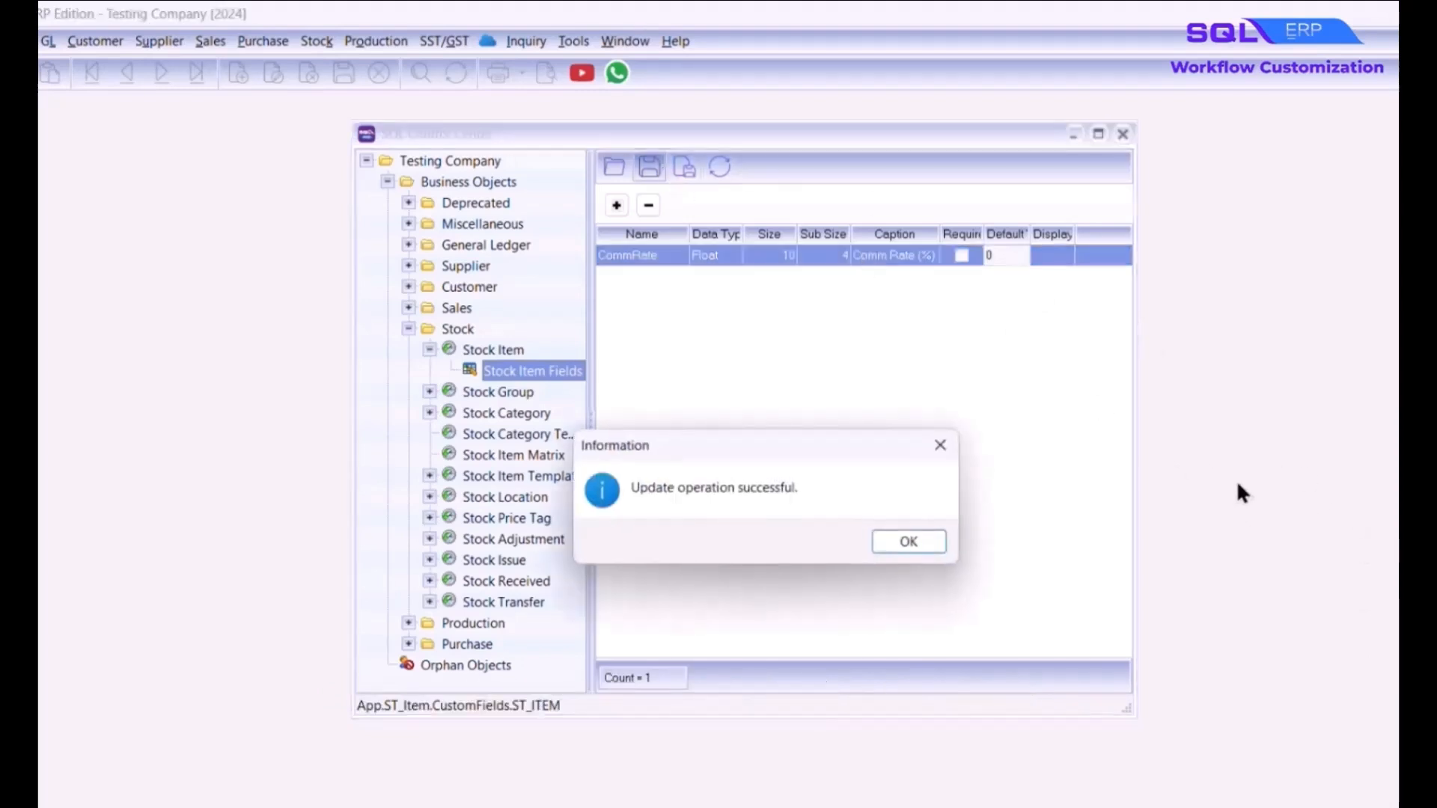
{"action": "left_click", "coordinate": [940, 538]}
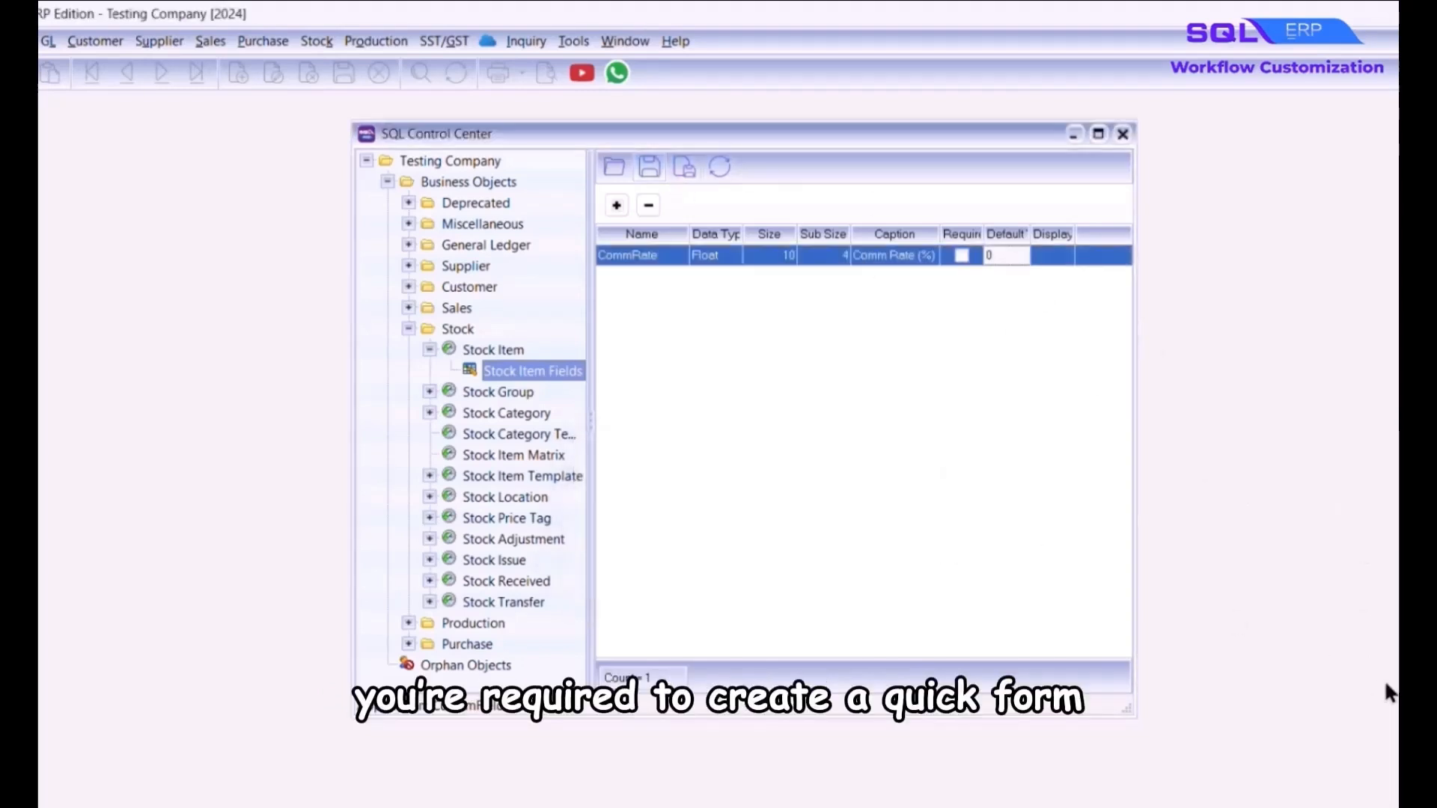
Create a new quick form design named Comm Rate for the Stock Item object
{"action": "right_click", "coordinate": [559, 348]}
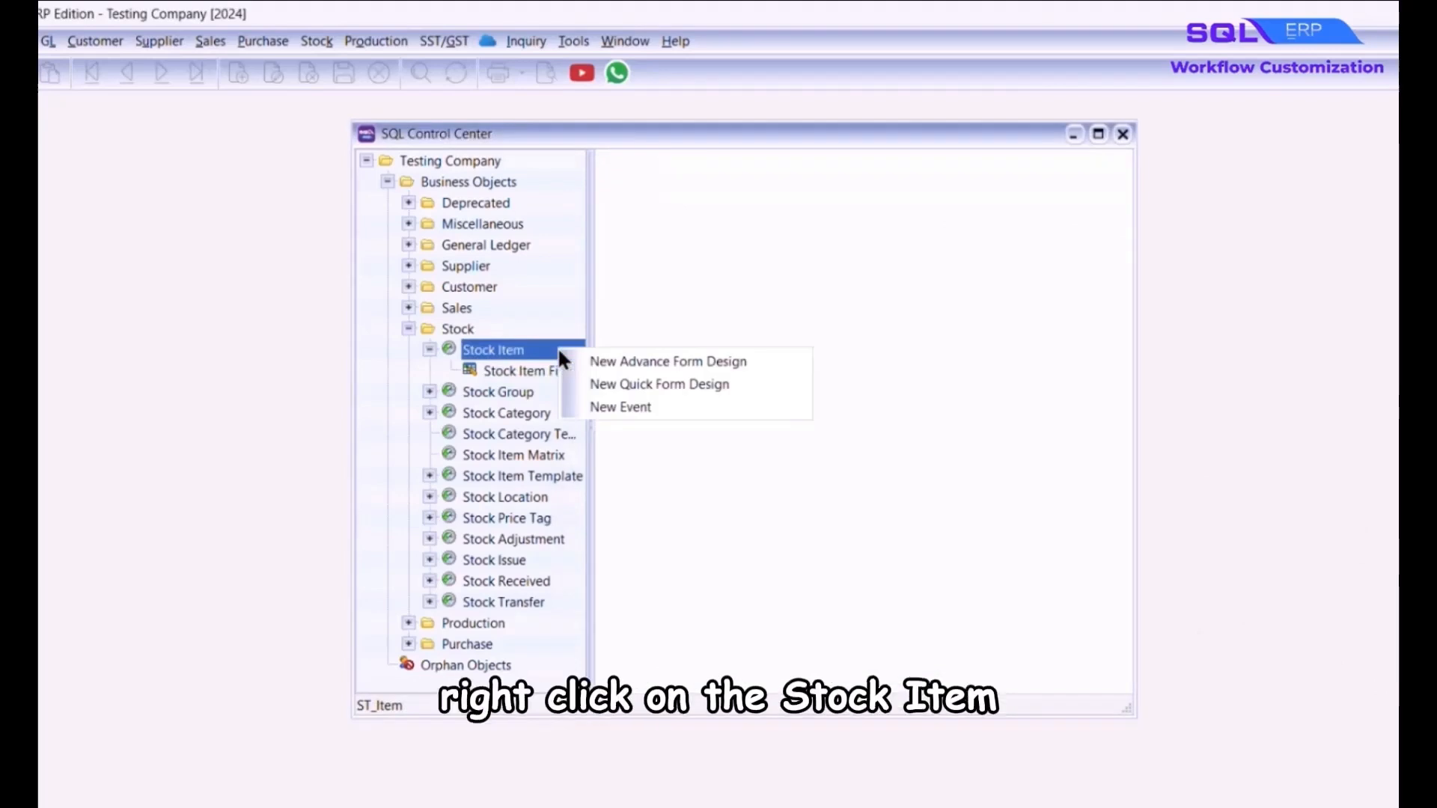
{"action": "left_click", "coordinate": [805, 395]}
{"action": "type", "text": "Comm Rate"}
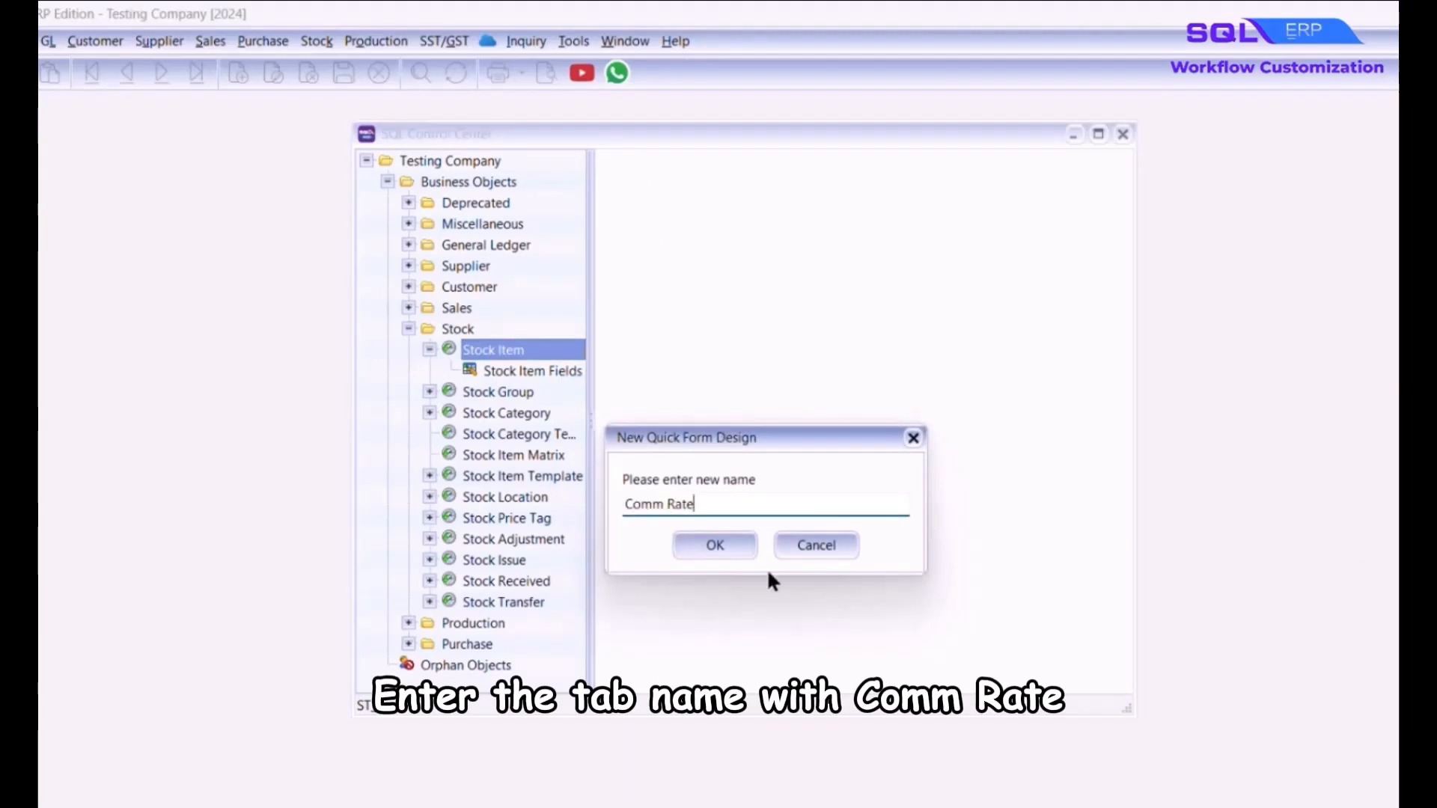
{"action": "key", "text": "Return"}
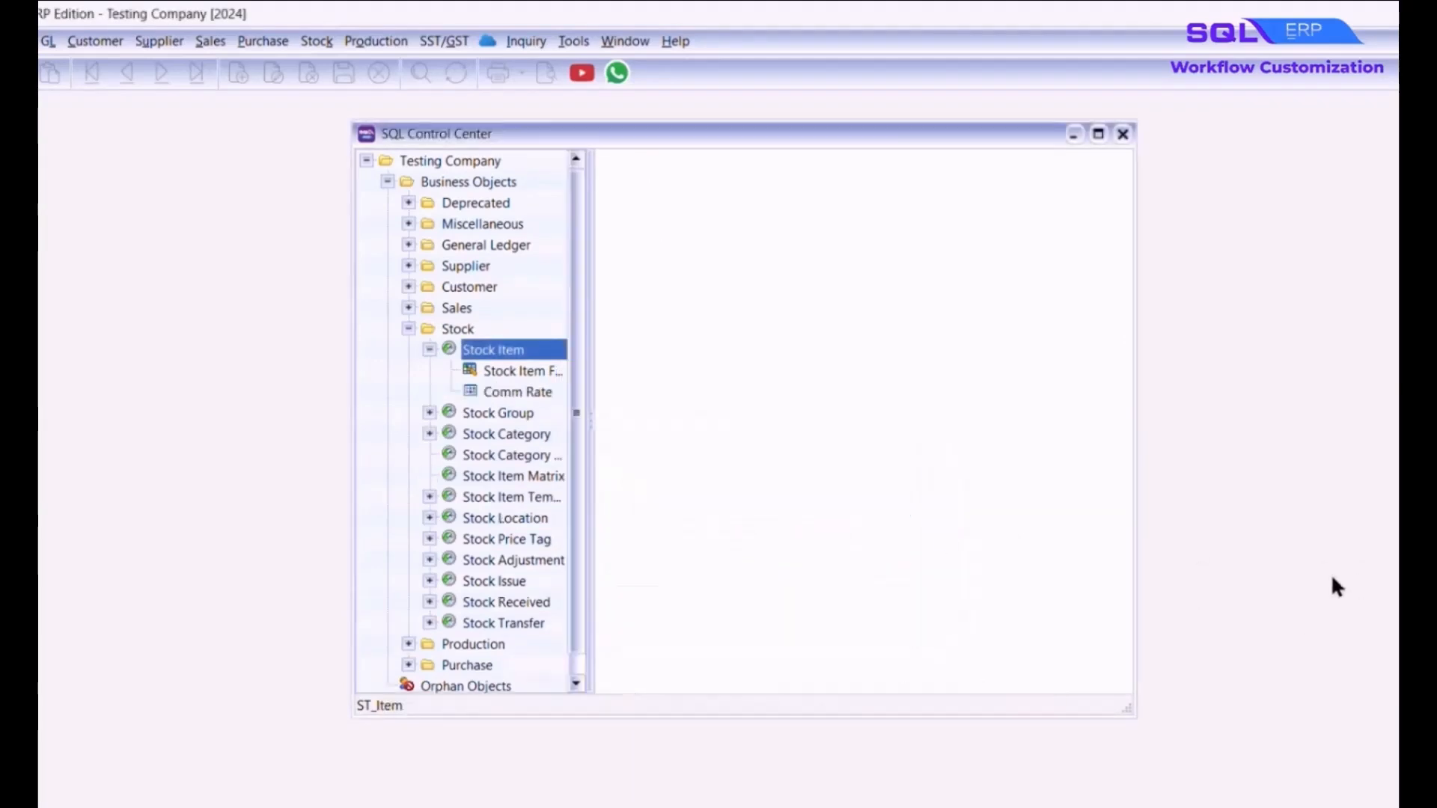
Customize the Comm Rate form by placing the available Comm Rate (%) field in its layout, and save the form
{"action": "left_click", "coordinate": [762, 170]}
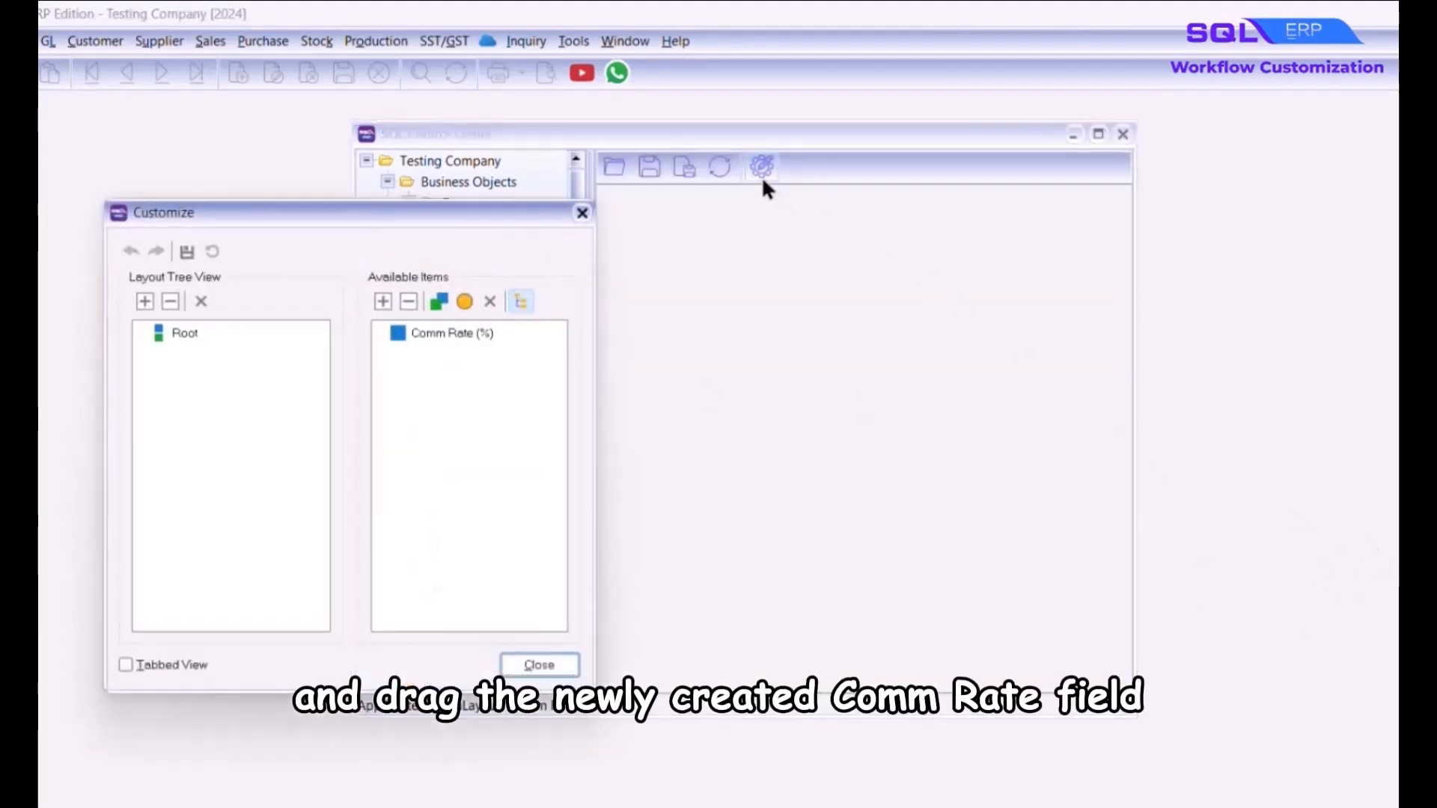
{"action": "left_click_drag", "start_coordinate": [478, 334], "coordinate": [612, 196]}
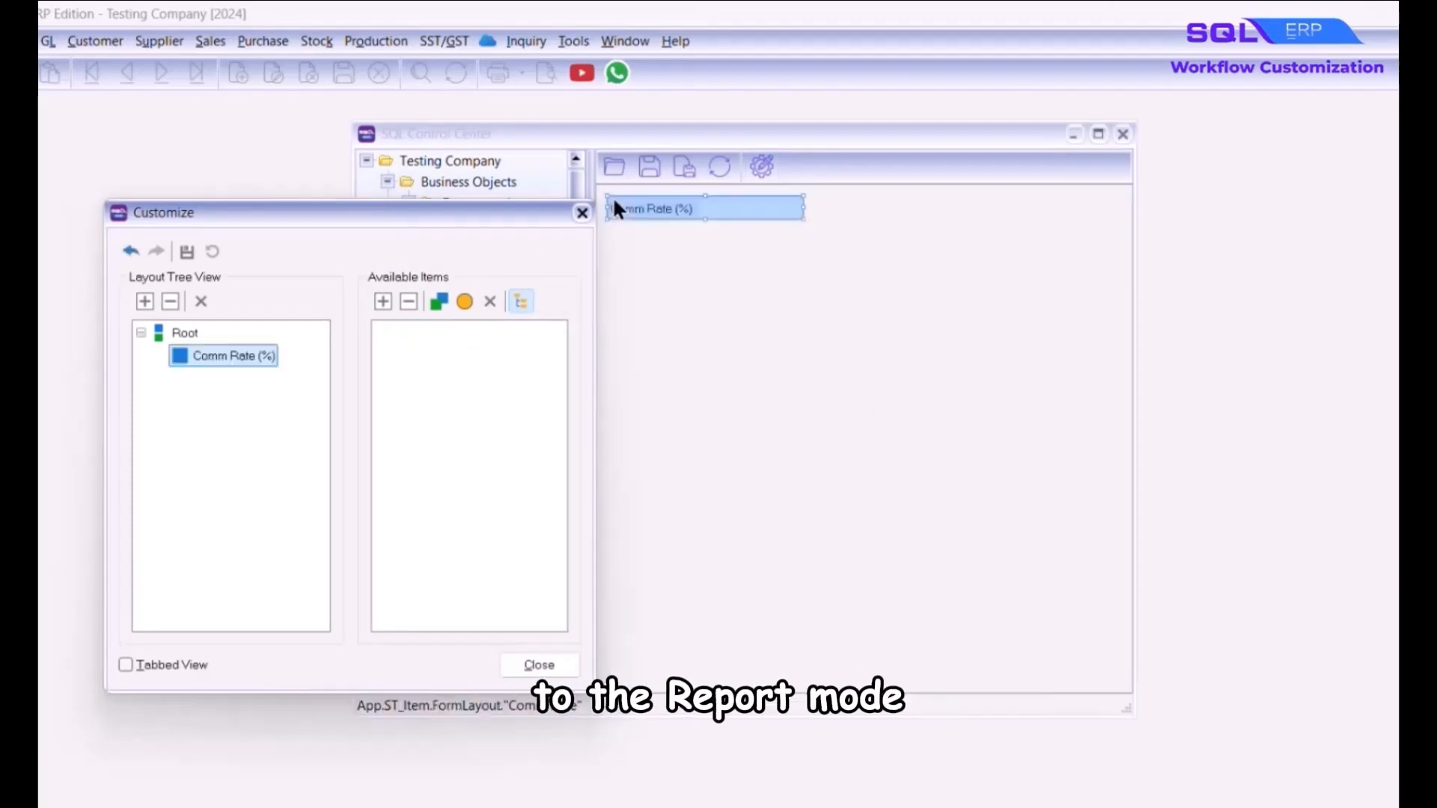
{"action": "left_click", "coordinate": [505, 662]}
{"action": "left_click", "coordinate": [648, 171]}
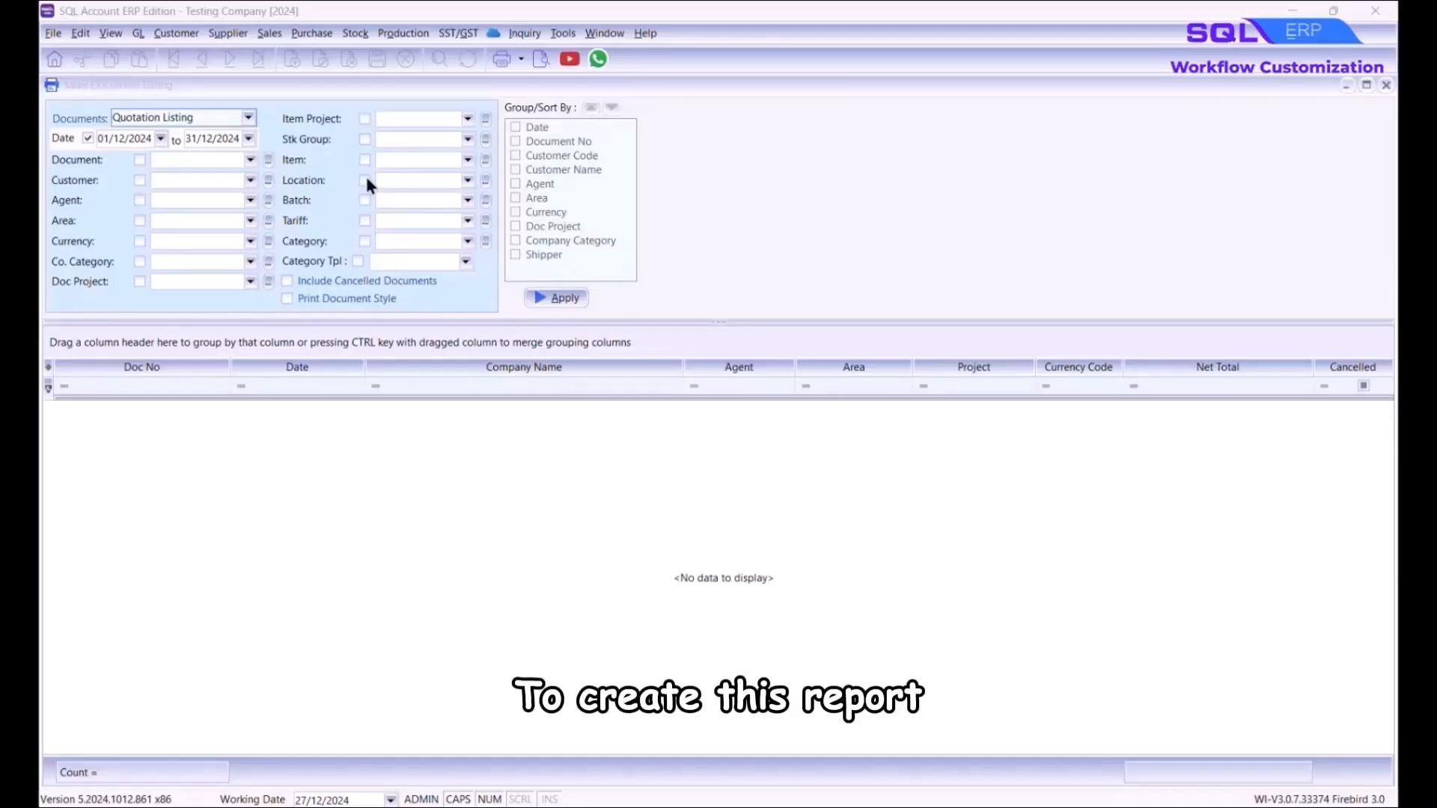
Generate the Sales Document Listing for Invoice Listing, grouped by Customer Code
{"action": "left_click", "coordinate": [247, 117]}
{"action": "left_click", "coordinate": [150, 173]}
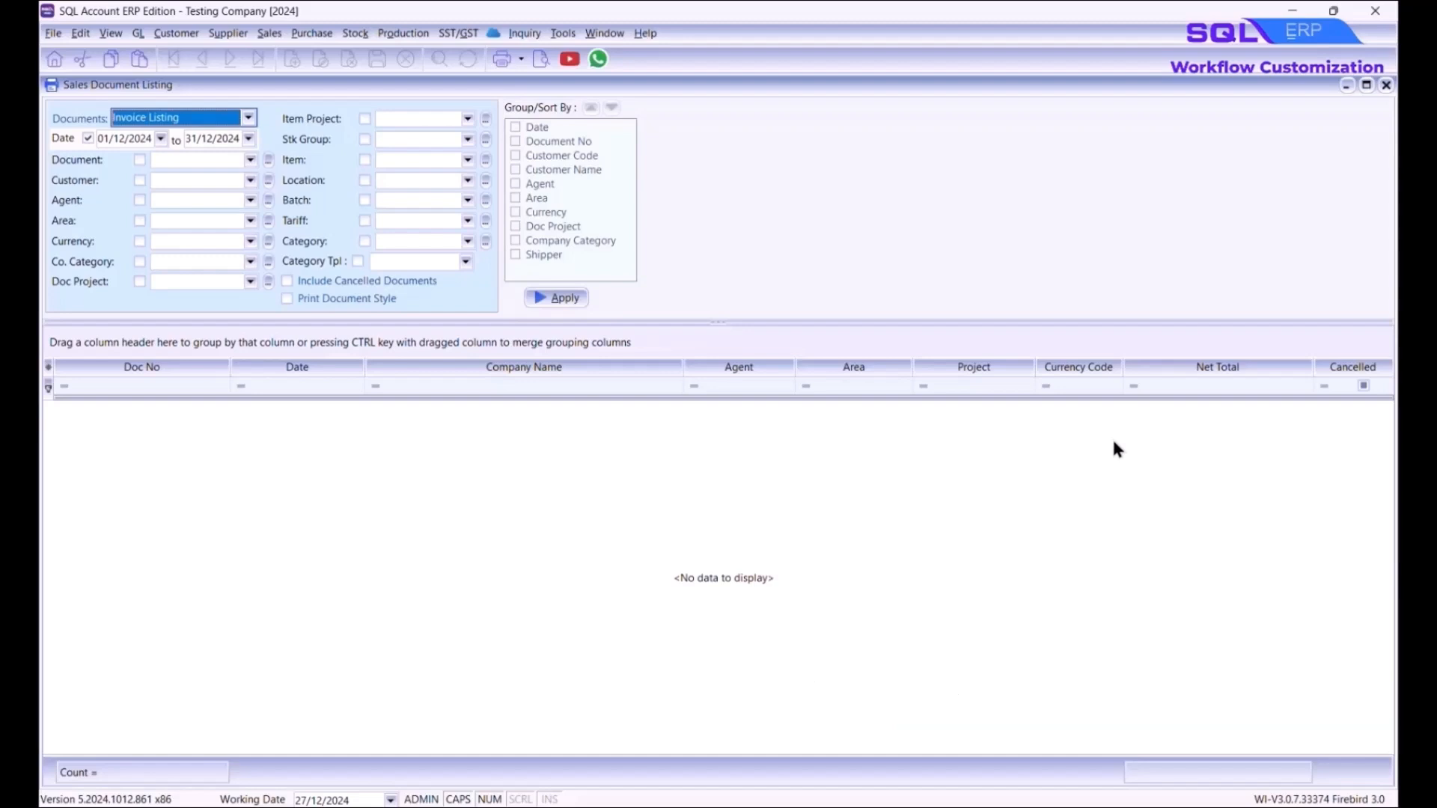
{"action": "left_click", "coordinate": [515, 155]}
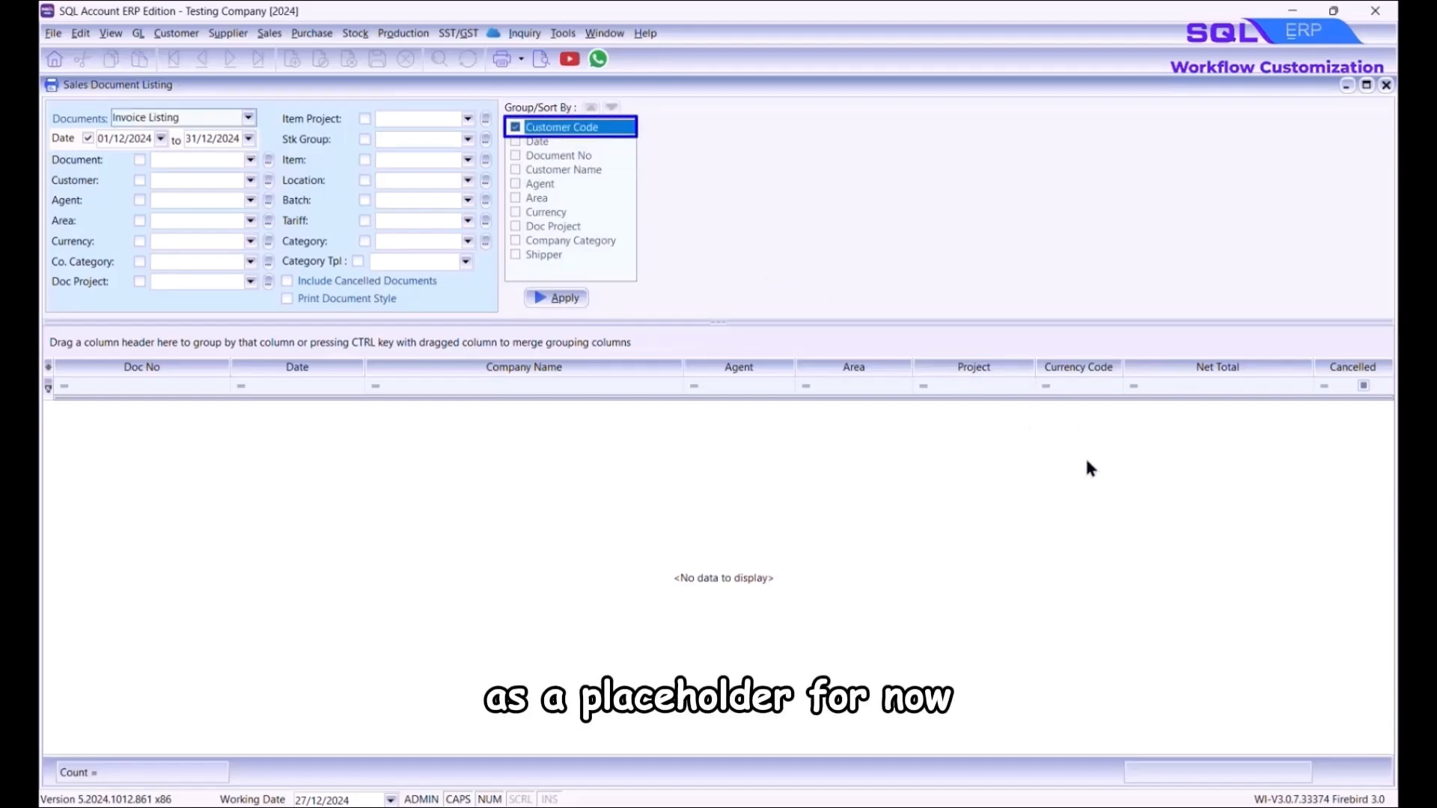
{"action": "left_click", "coordinate": [563, 297]}
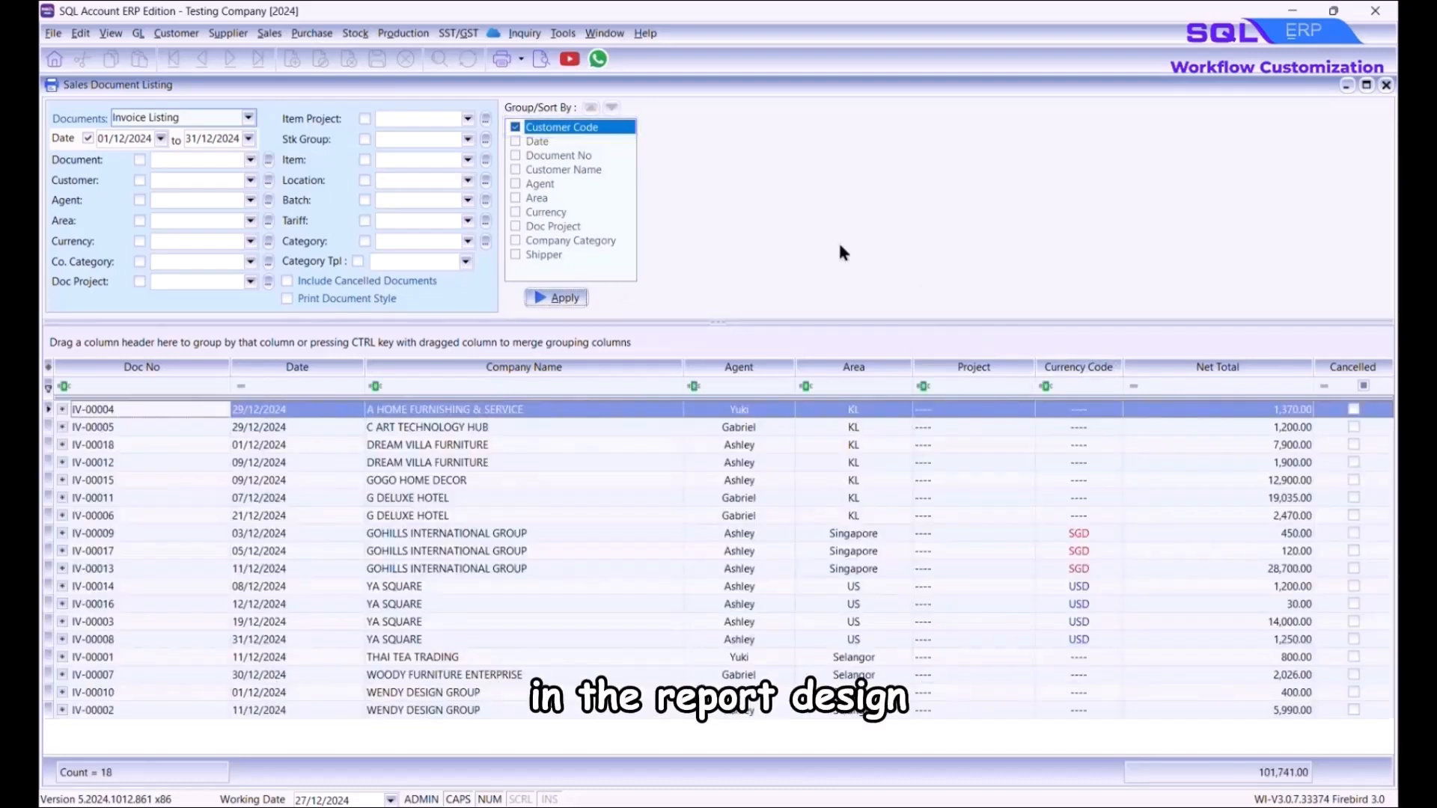
Open the report Sales Local - Invoice Listing - Level 1 in the report designer
{"action": "left_click", "coordinate": [541, 59]}
{"action": "left_click", "coordinate": [881, 336]}
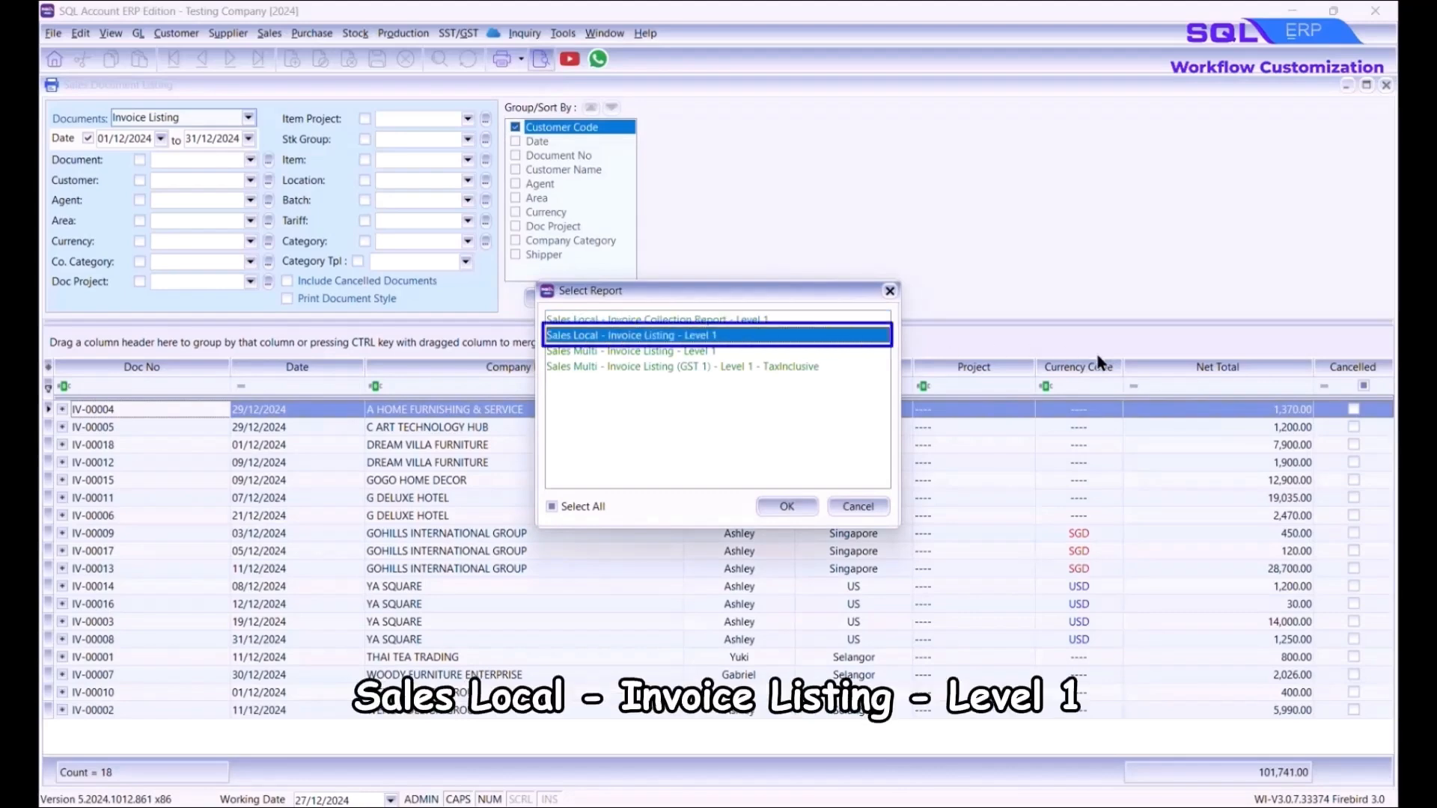
{"action": "left_click", "coordinate": [803, 505]}
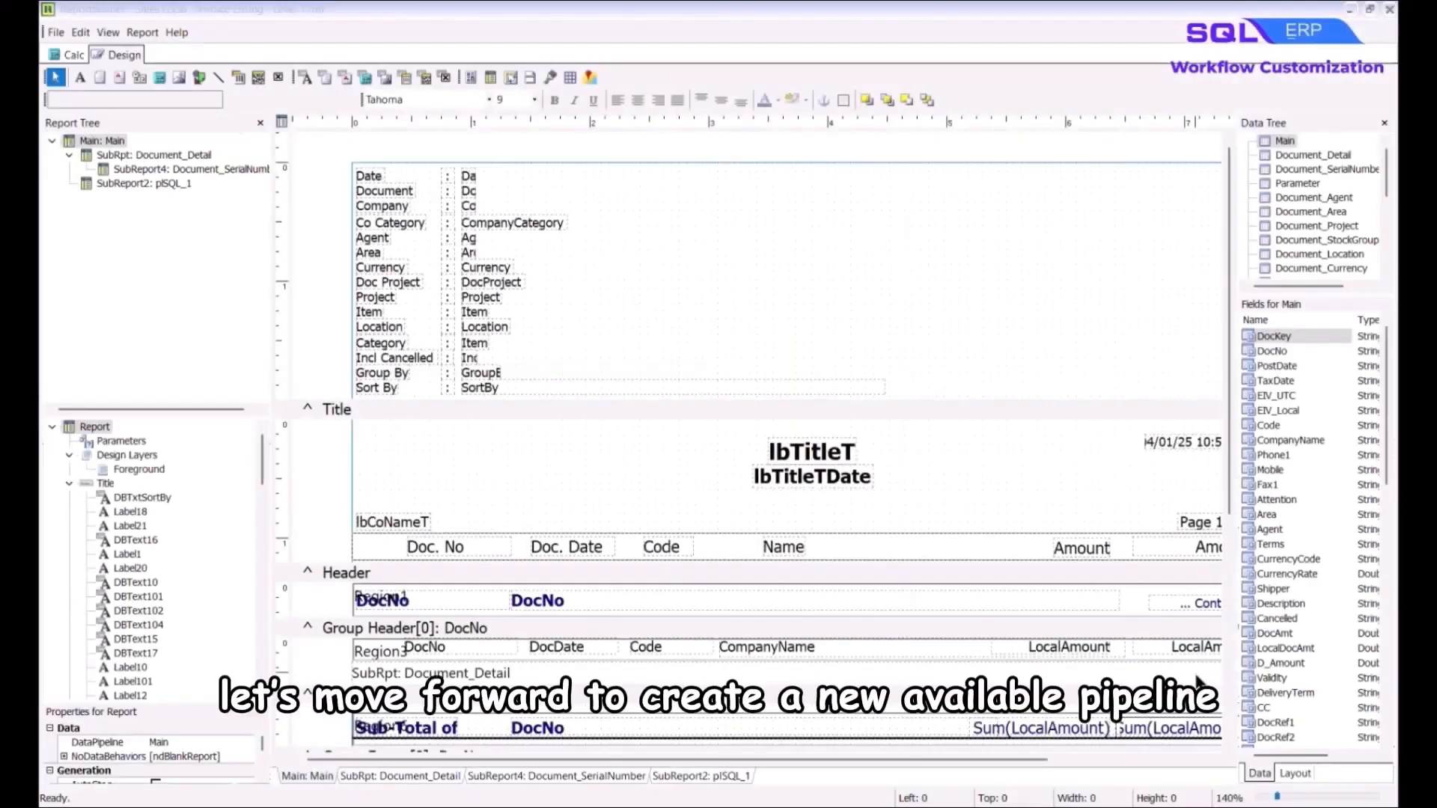
Declare SQL_3 as an additional String variable in the report module's global variable declarations
{"action": "left_click", "coordinate": [67, 63]}
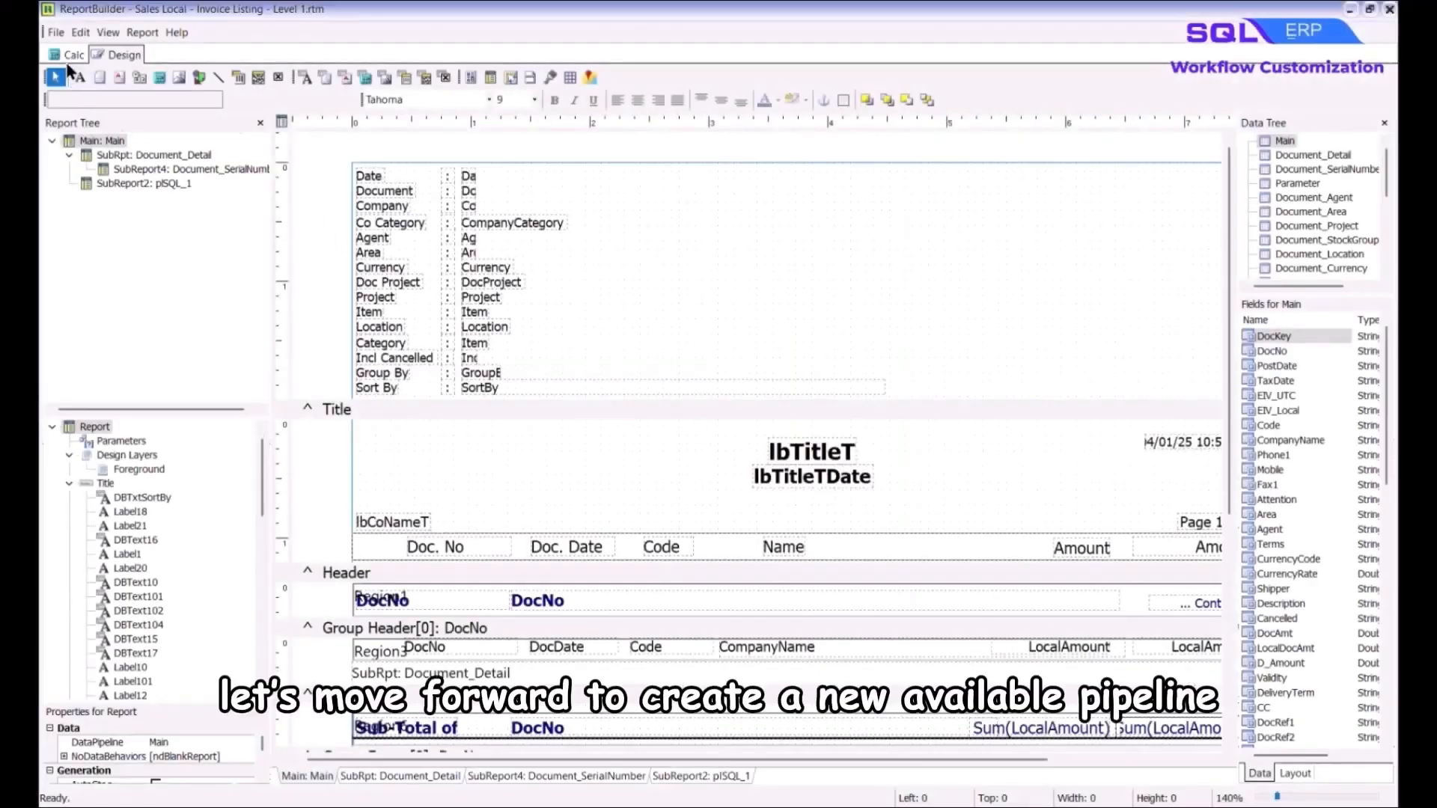
{"action": "left_click", "coordinate": [72, 55]}
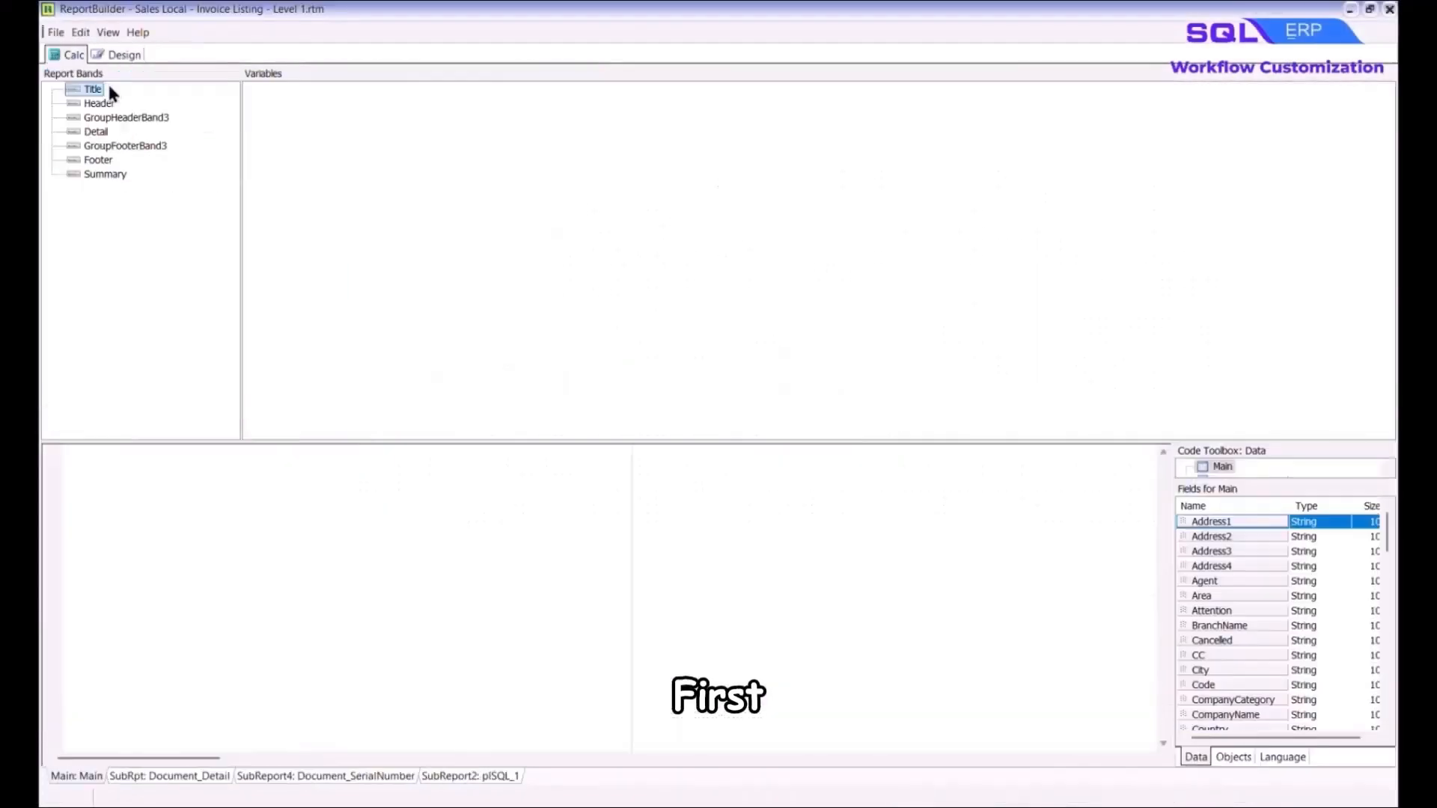
{"action": "right_click", "coordinate": [209, 196]}
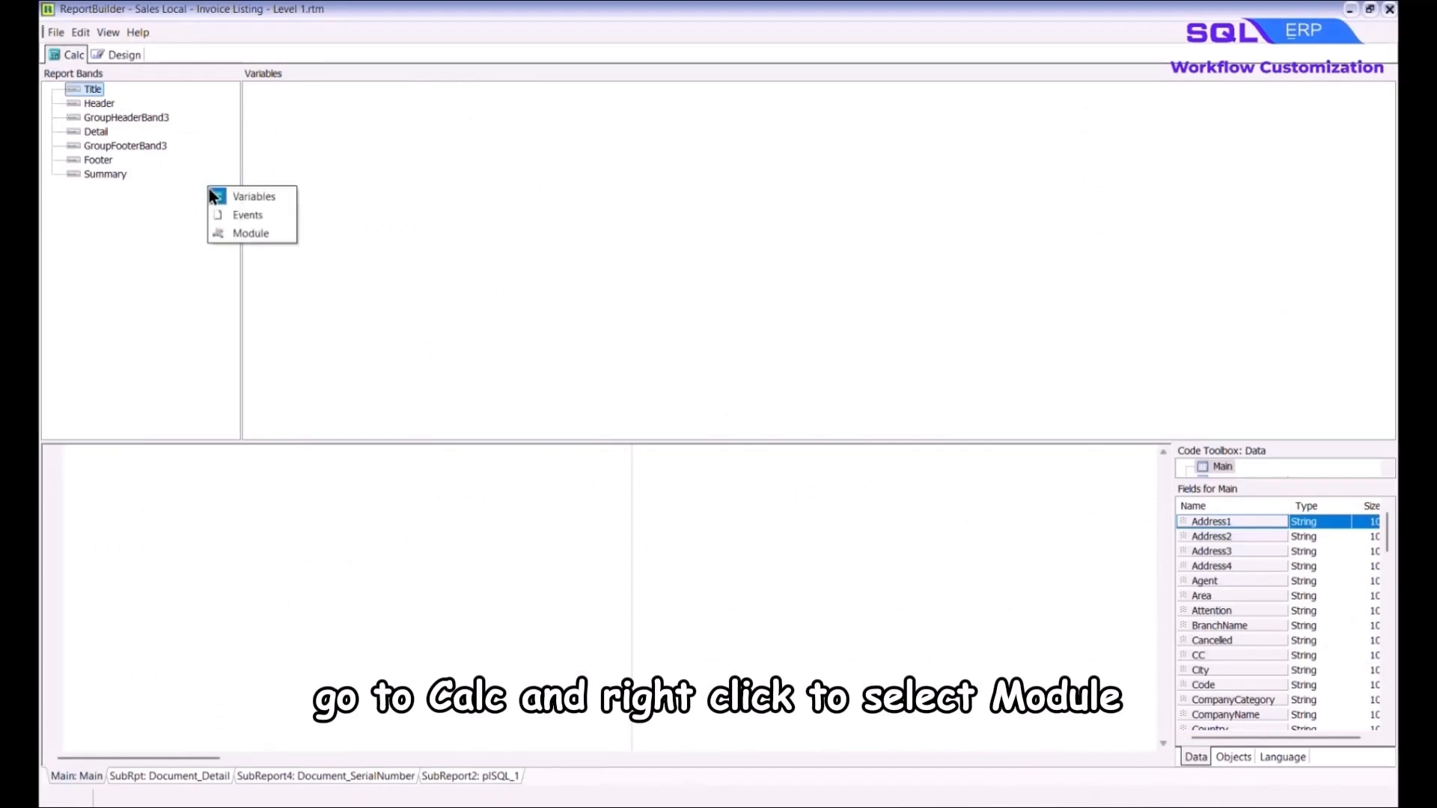
{"action": "left_click", "coordinate": [285, 233]}
{"action": "left_click", "coordinate": [153, 104]}
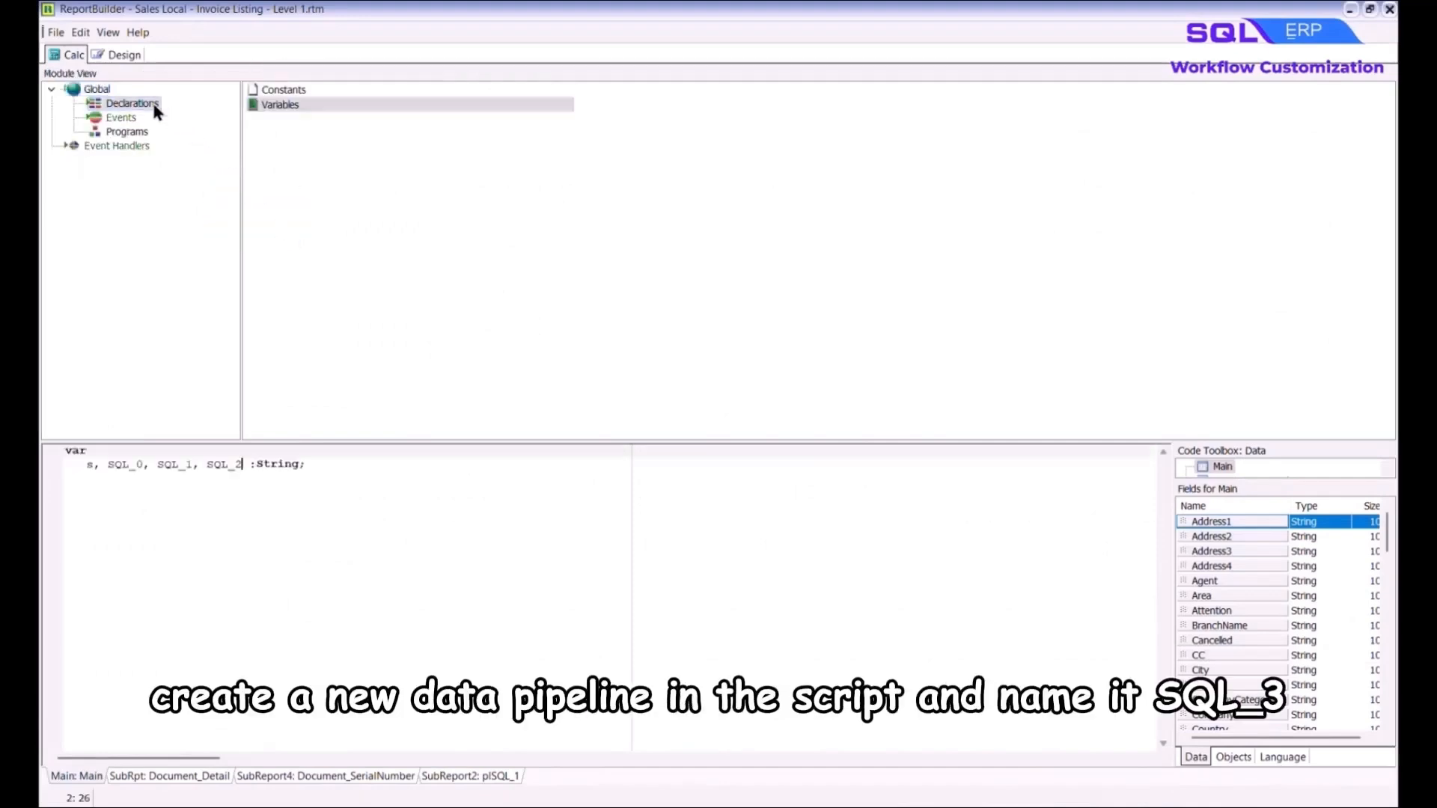
{"action": "type", "text": ", SQL_3"}
{"action": "left_click", "coordinate": [1134, 479]}
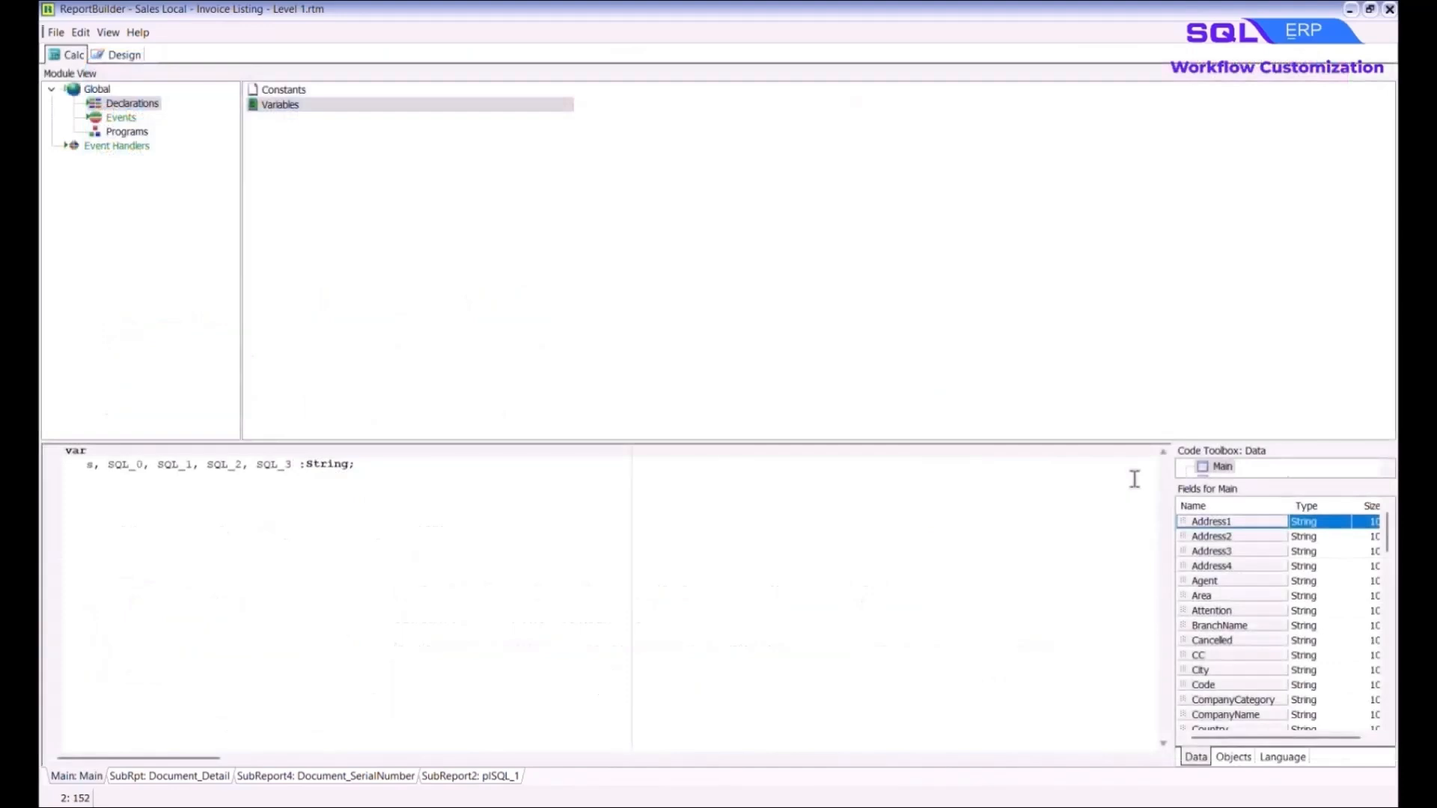
In the global OnCreate event, assign SQL_3 a query joining Main and Document_Detail on DocKey, ordered by Location, DocDate and DocNo
{"action": "left_click", "coordinate": [119, 117]}
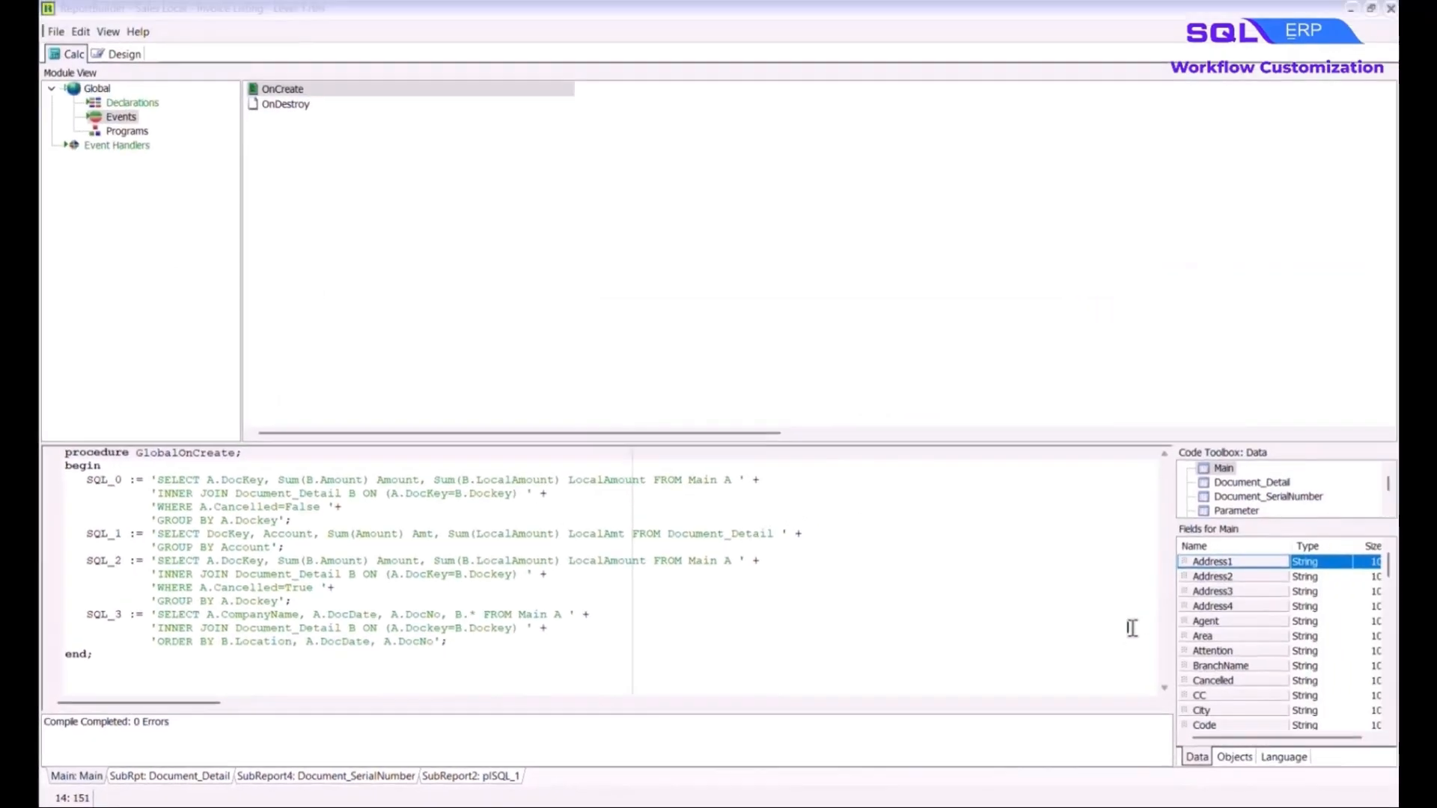
Insert a LocalSQL_SELECT call from the Utility functions below the existing ones in the ReportBeforePrint event handler
{"action": "left_click", "coordinate": [117, 146]}
{"action": "left_click", "coordinate": [546, 225]}
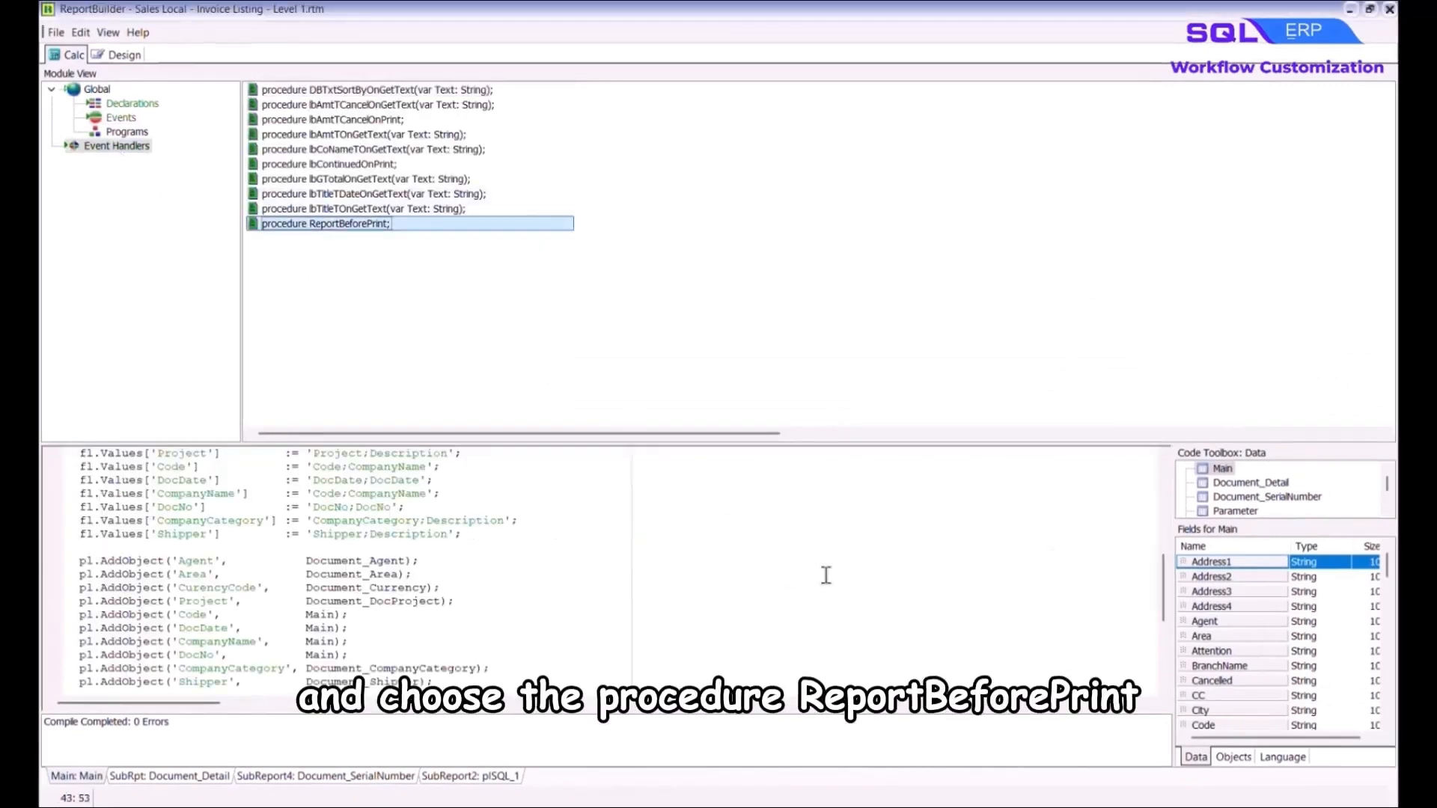
{"action": "scroll", "coordinate": [1084, 561], "scroll_direction": "up", "scroll_amount": 6}
{"action": "left_click", "coordinate": [1058, 591]}
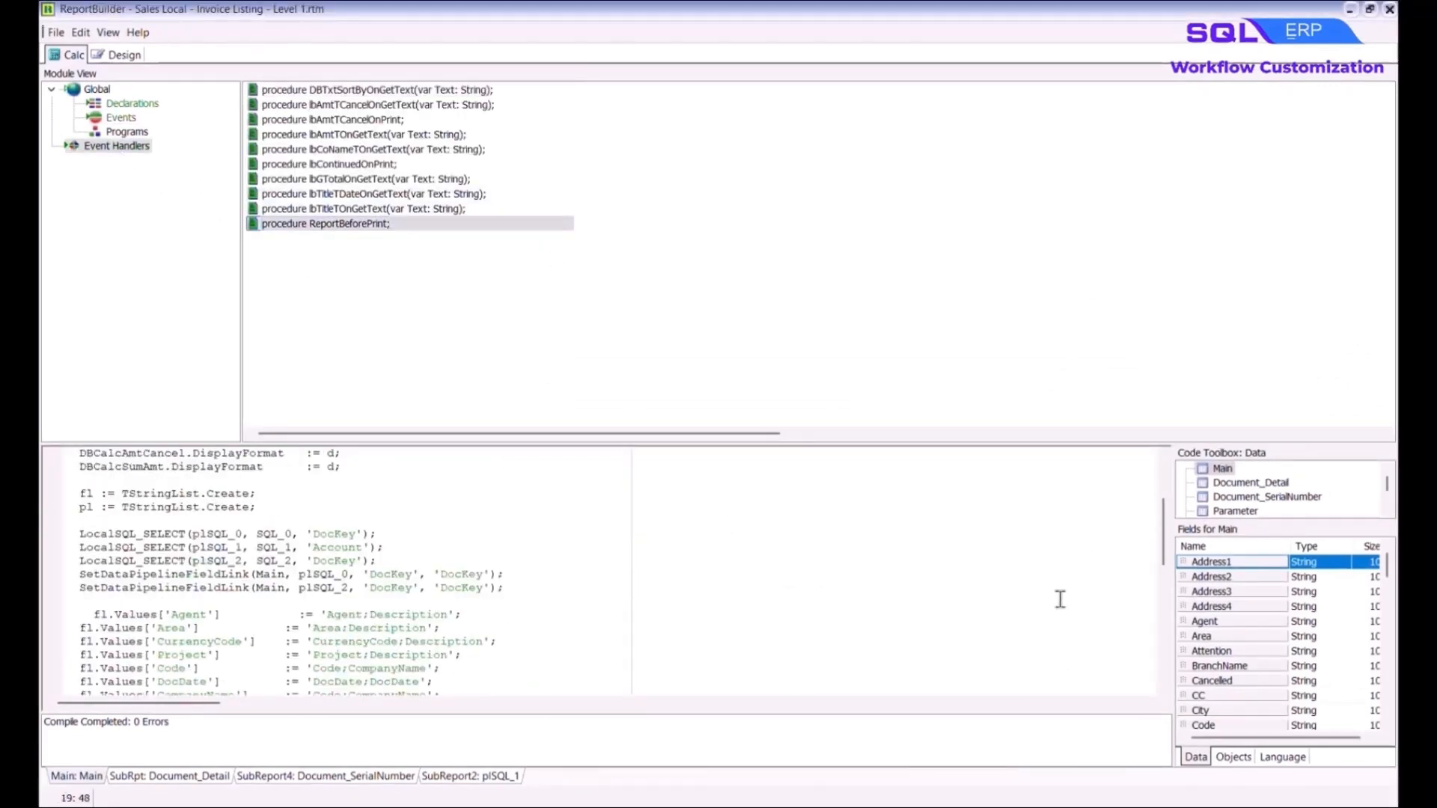
{"action": "left_click", "coordinate": [1281, 757]}
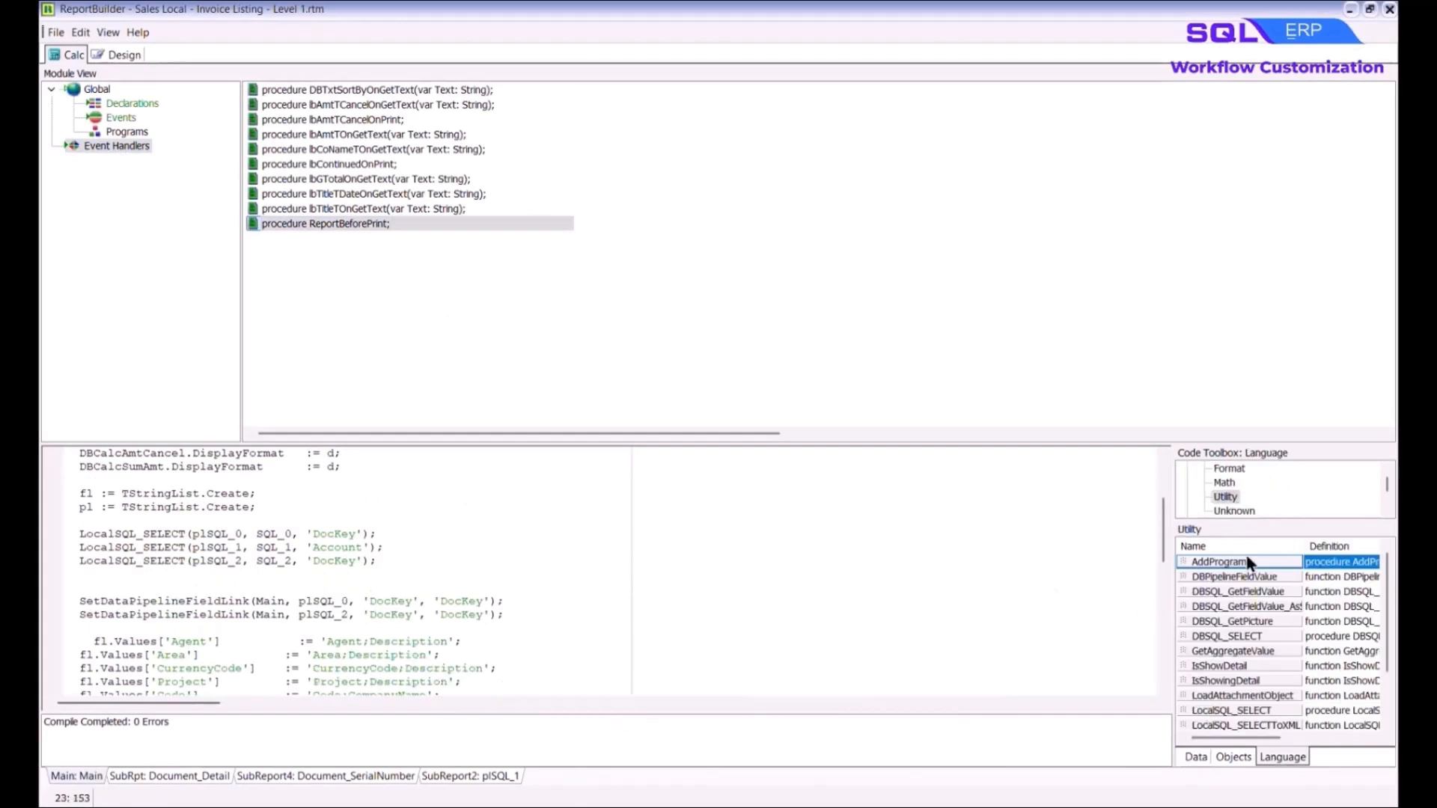
{"action": "left_click", "coordinate": [1258, 710]}
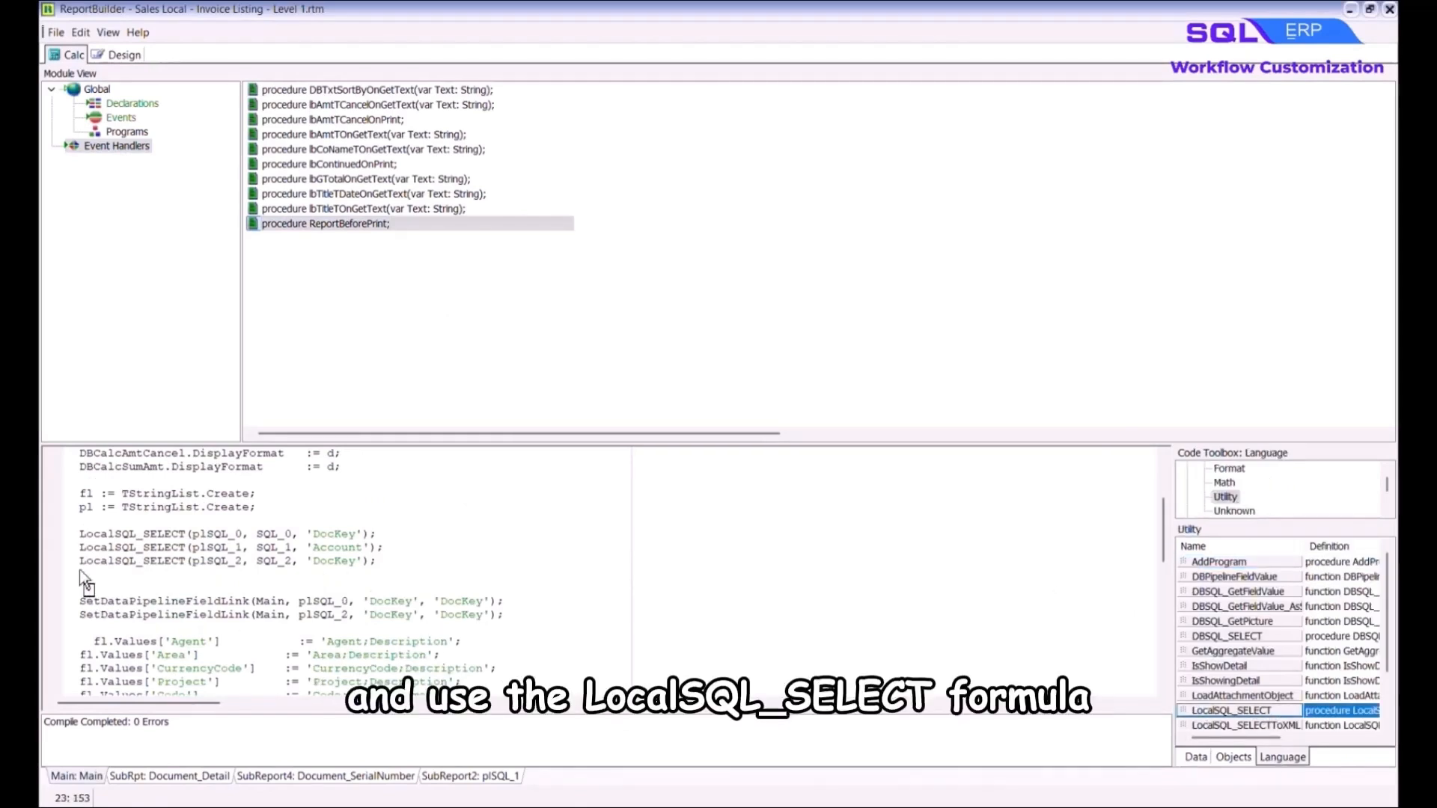
{"action": "left_click_drag", "start_coordinate": [83, 568], "coordinate": [83, 573]}
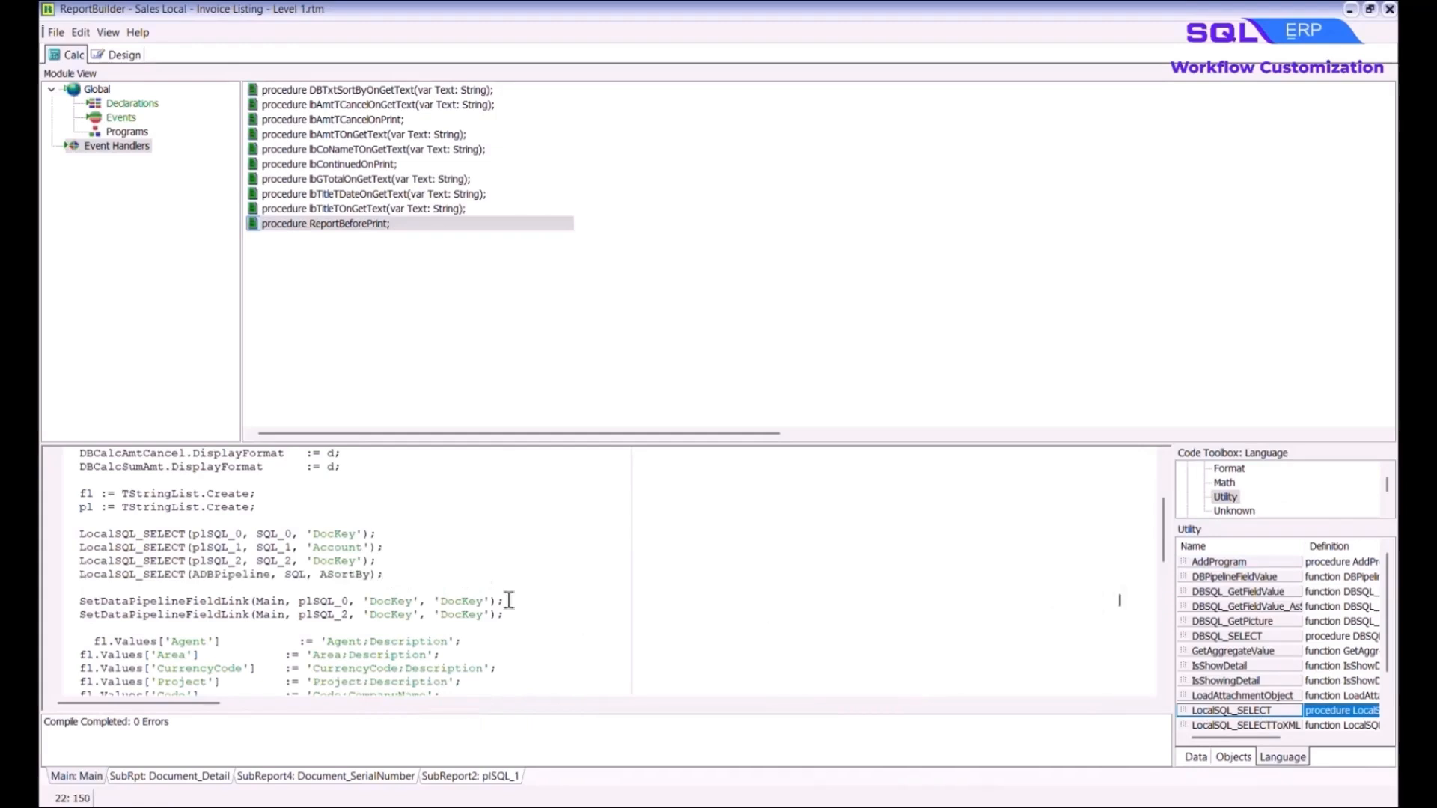
Set the new LocalSQL_SELECT call's data pipeline argument to plSQL_3 and its SQL argument to SQL_3
{"action": "left_click_drag", "start_coordinate": [273, 574], "coordinate": [194, 575]}
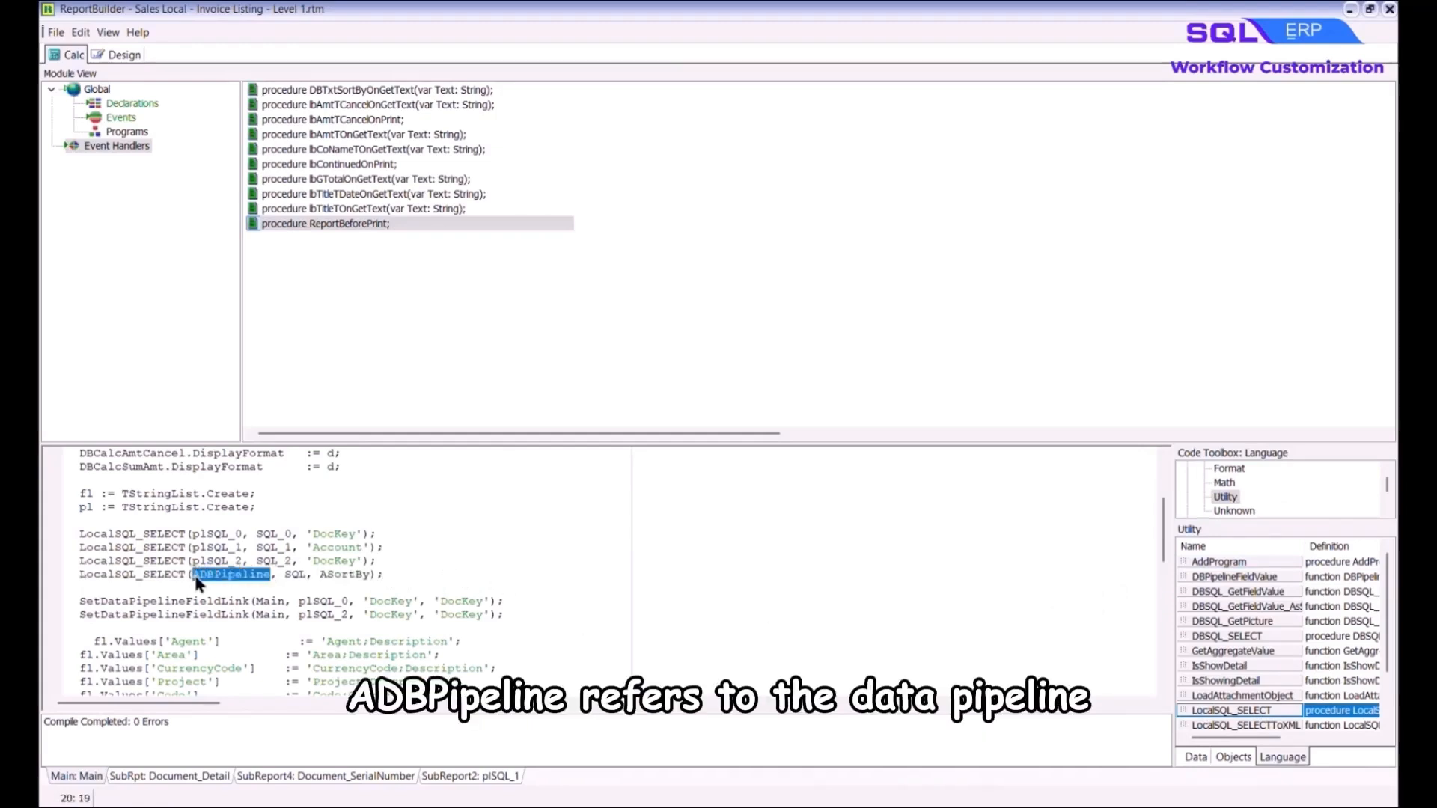
{"action": "type", "text": "pl"}
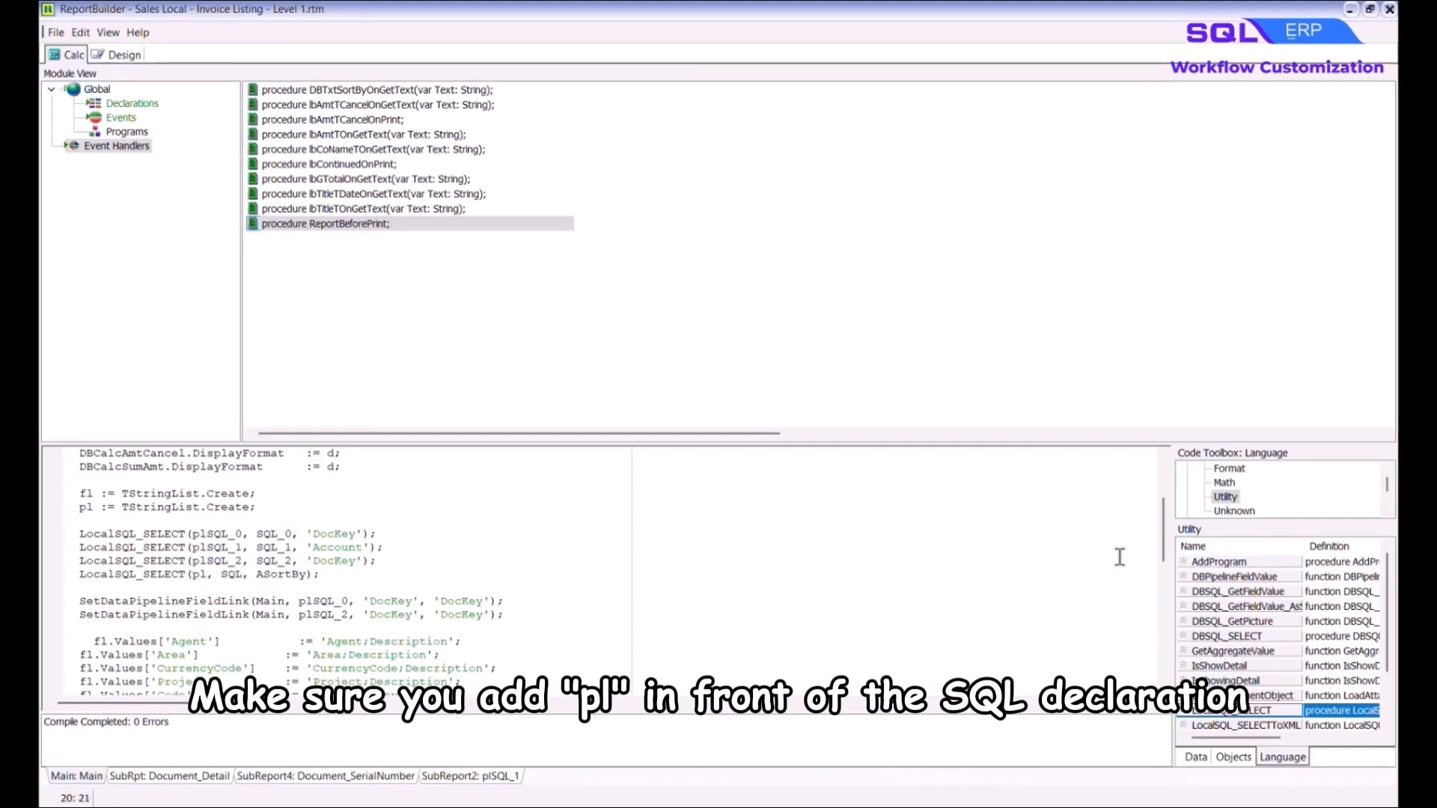
{"action": "type", "text": "SQ"}
{"action": "type", "text": "L_3"}
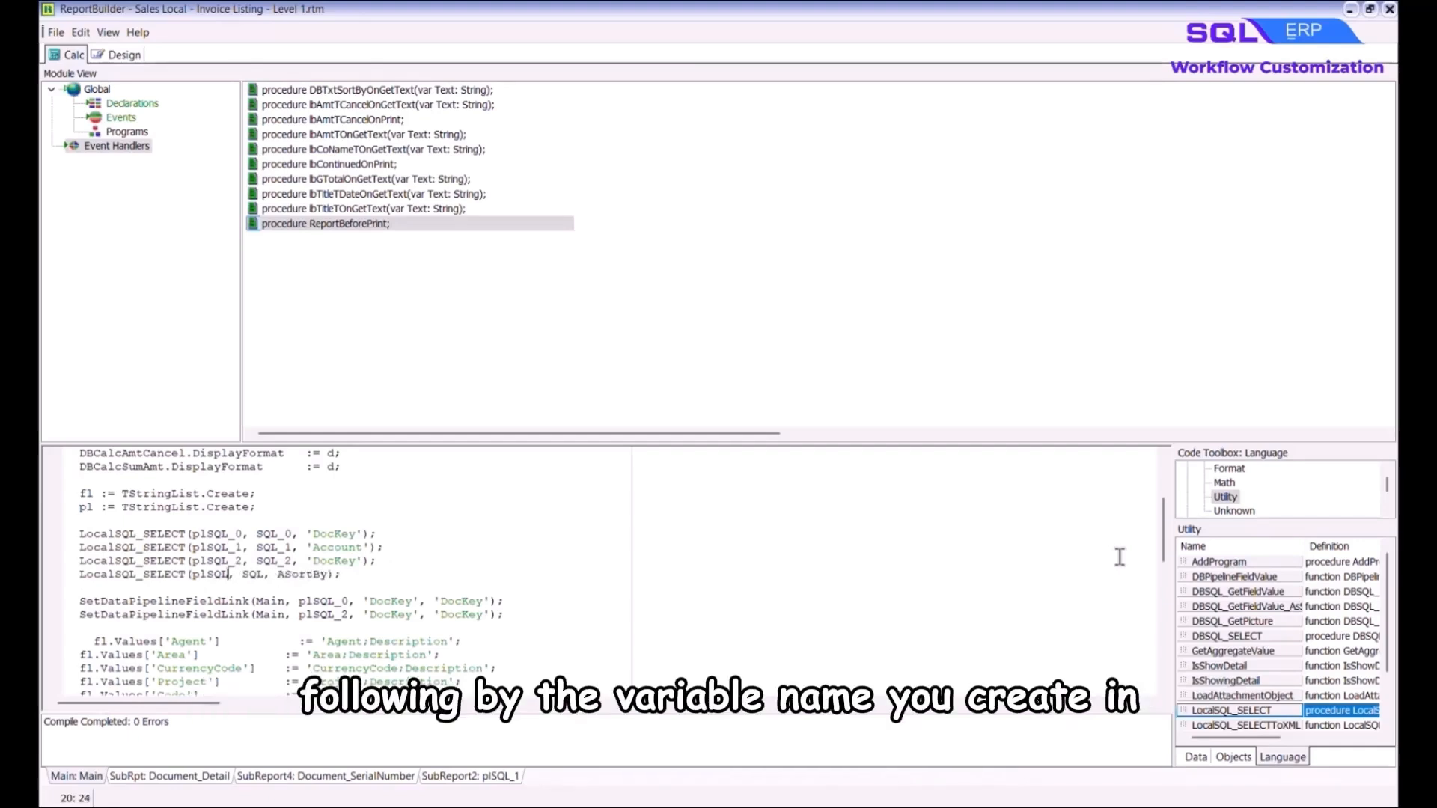
{"action": "left_click", "coordinate": [1120, 559]}
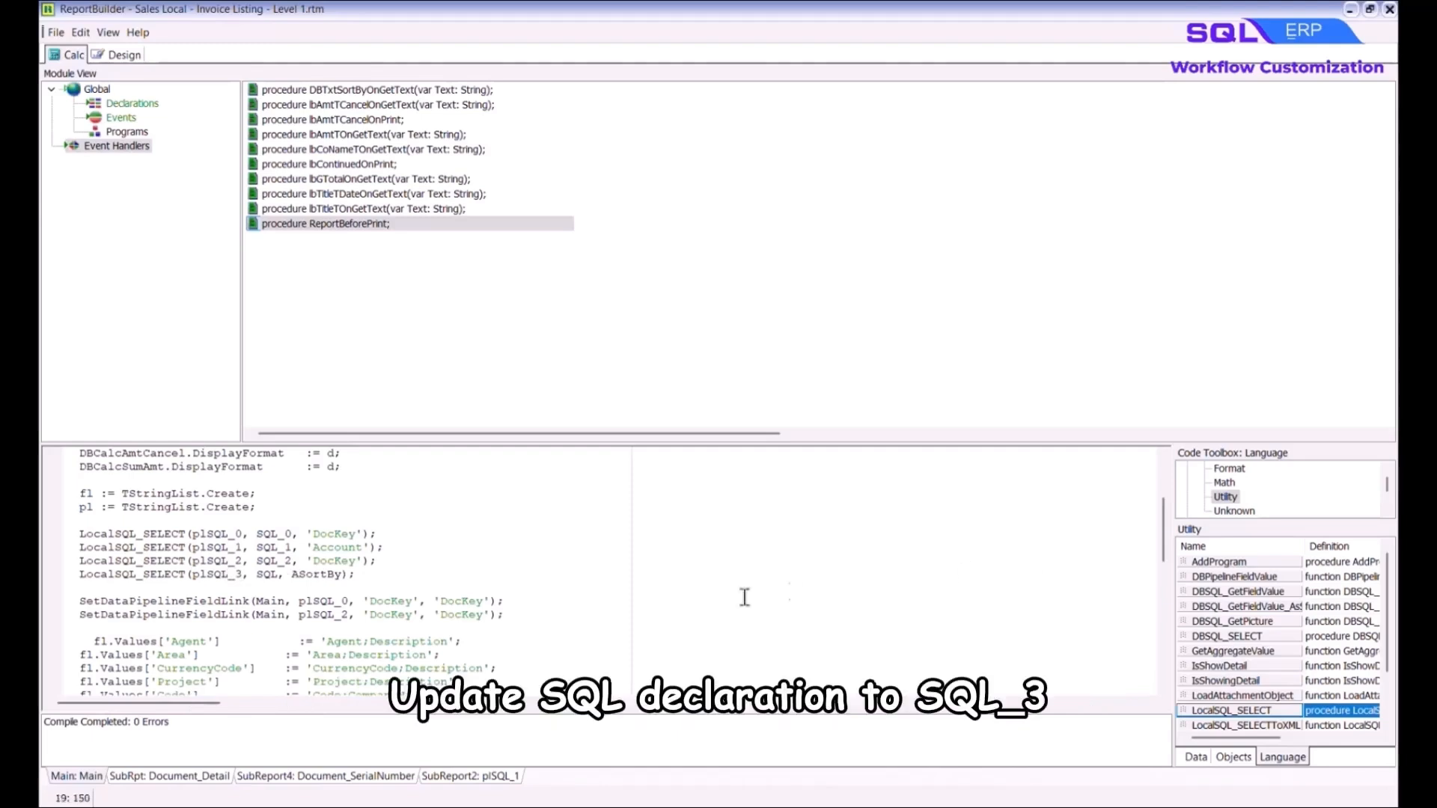
{"action": "double_click", "coordinate": [268, 574]}
{"action": "type", "text": "SQL_3"}
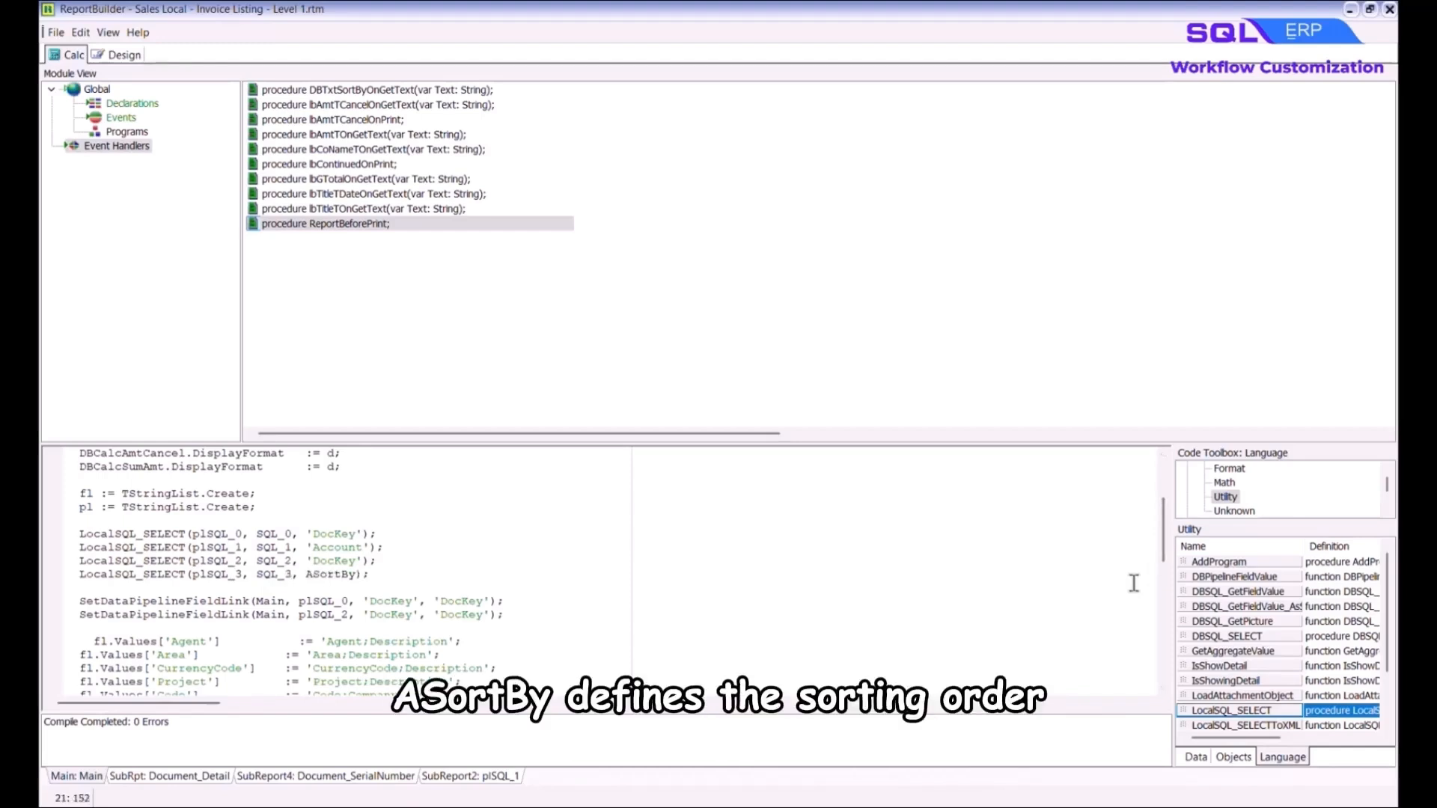
Replace the ASortBy argument of the new LocalSQL_SELECT call with 'Location;DocDate;DocNo'
{"action": "left_click_drag", "start_coordinate": [356, 574], "coordinate": [306, 574]}
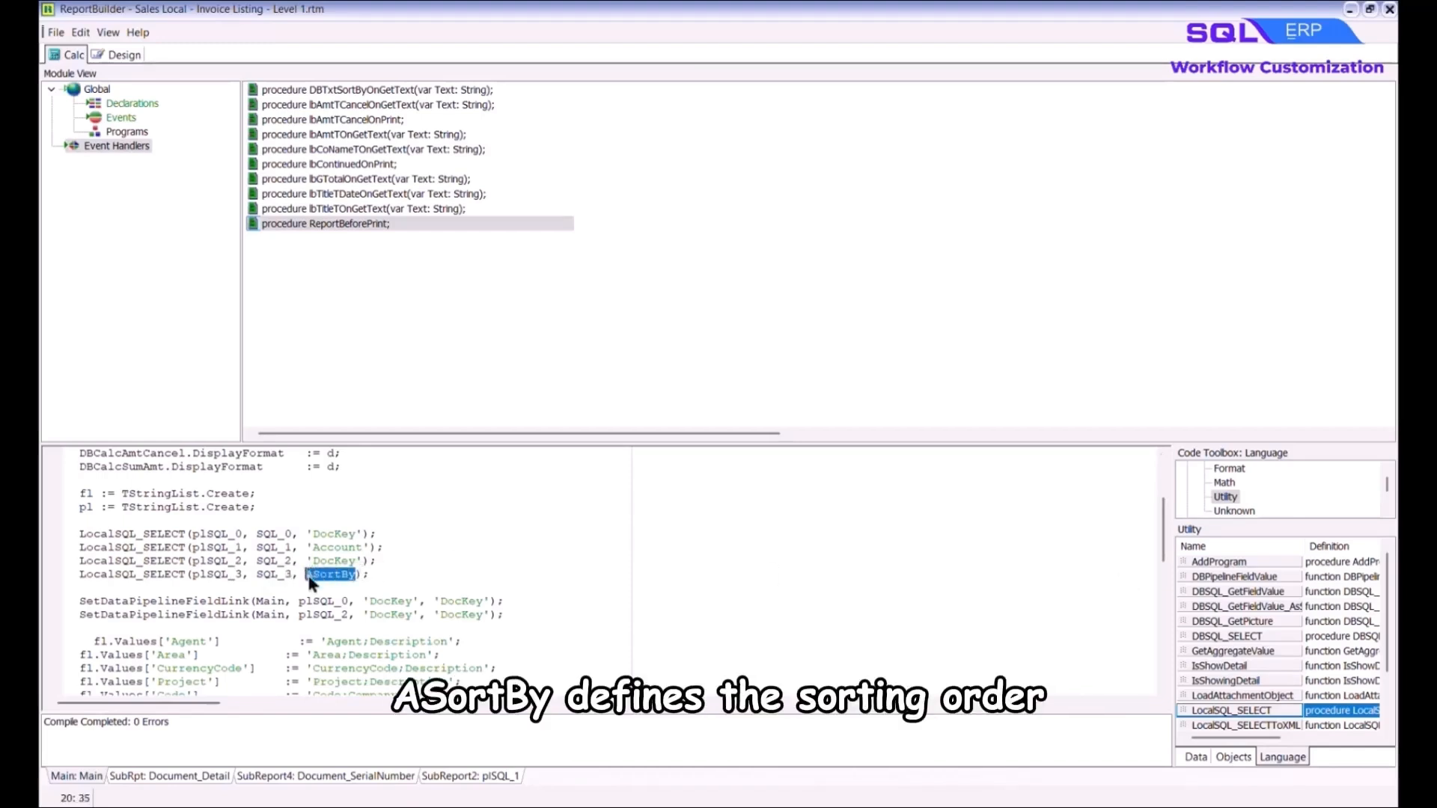
{"action": "type", "text": "'Locat"}
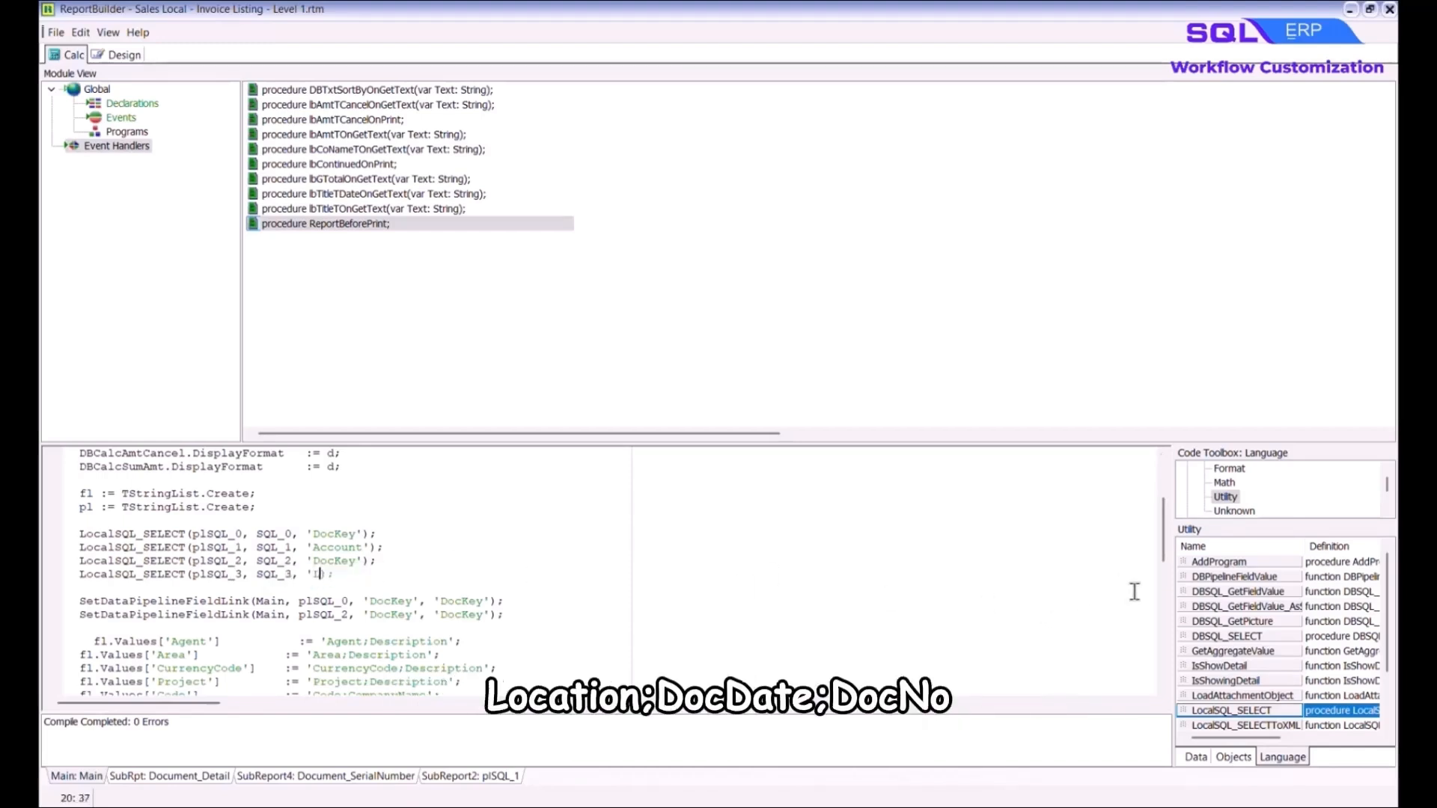
{"action": "type", "text": "ion;DocDate;DocNo'"}
{"action": "left_click", "coordinate": [1133, 562]}
Comment out the Group By code in ReportBeforePrint with curly braces, from the fl.Values assignments through pl.Free
{"action": "left_click_drag", "start_coordinate": [927, 446], "coordinate": [857, 98]}
{"action": "scroll", "coordinate": [897, 396], "scroll_direction": "down", "scroll_amount": 3}
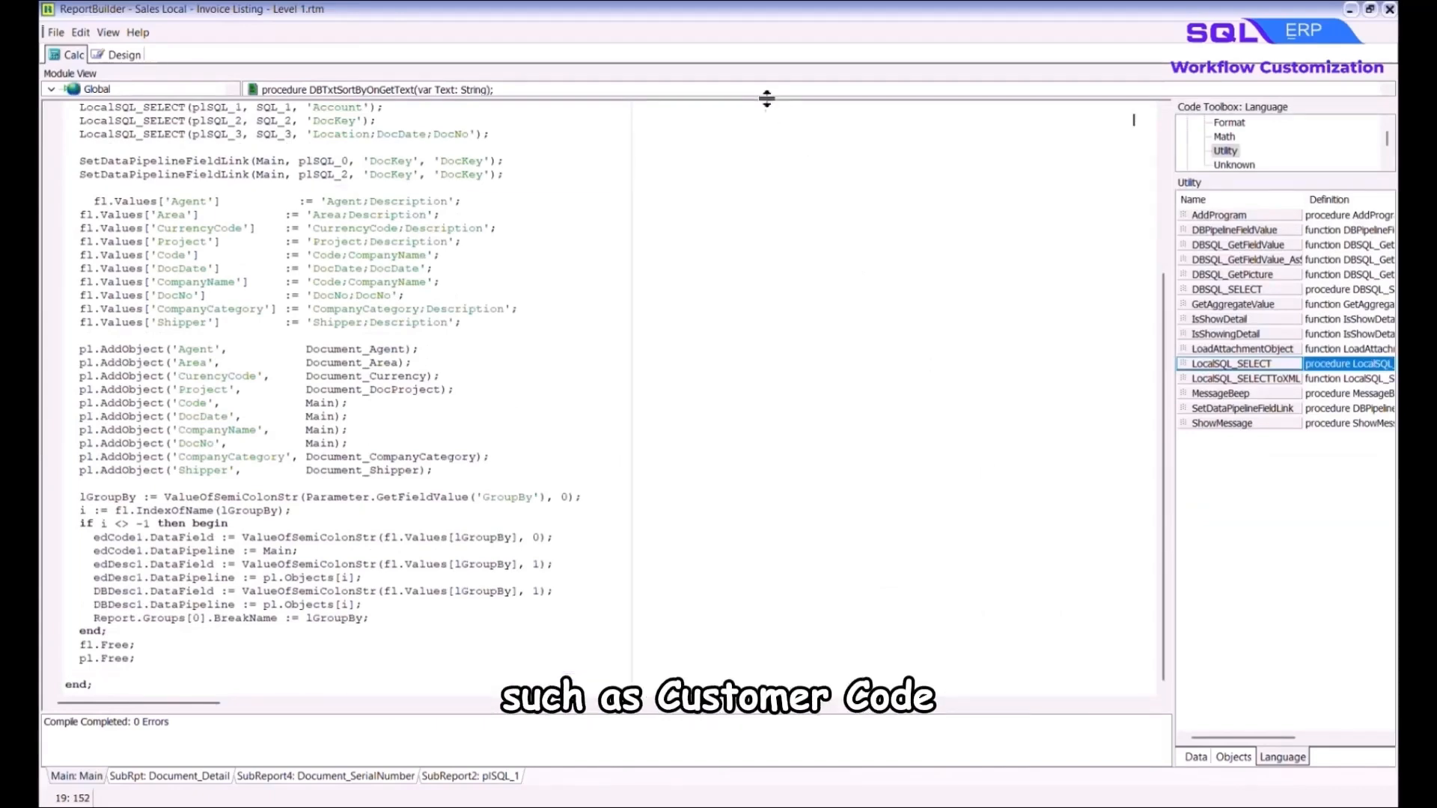
{"action": "left_click_drag", "start_coordinate": [769, 99], "coordinate": [905, 446]}
{"action": "left_click", "coordinate": [88, 548]}
{"action": "type", "text": "{"}
{"action": "scroll", "coordinate": [1086, 623], "scroll_direction": "down", "scroll_amount": 9}
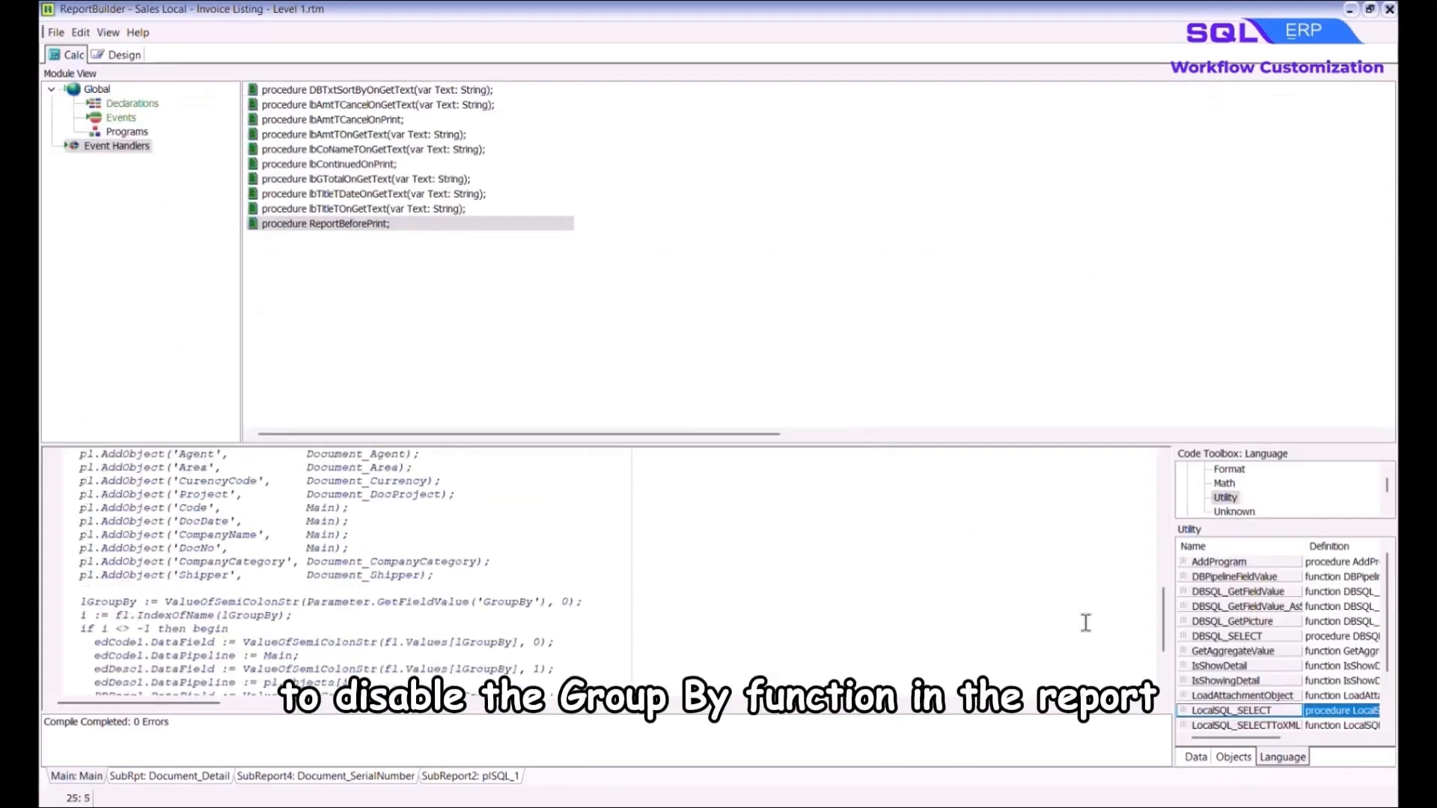
{"action": "left_click", "coordinate": [178, 655]}
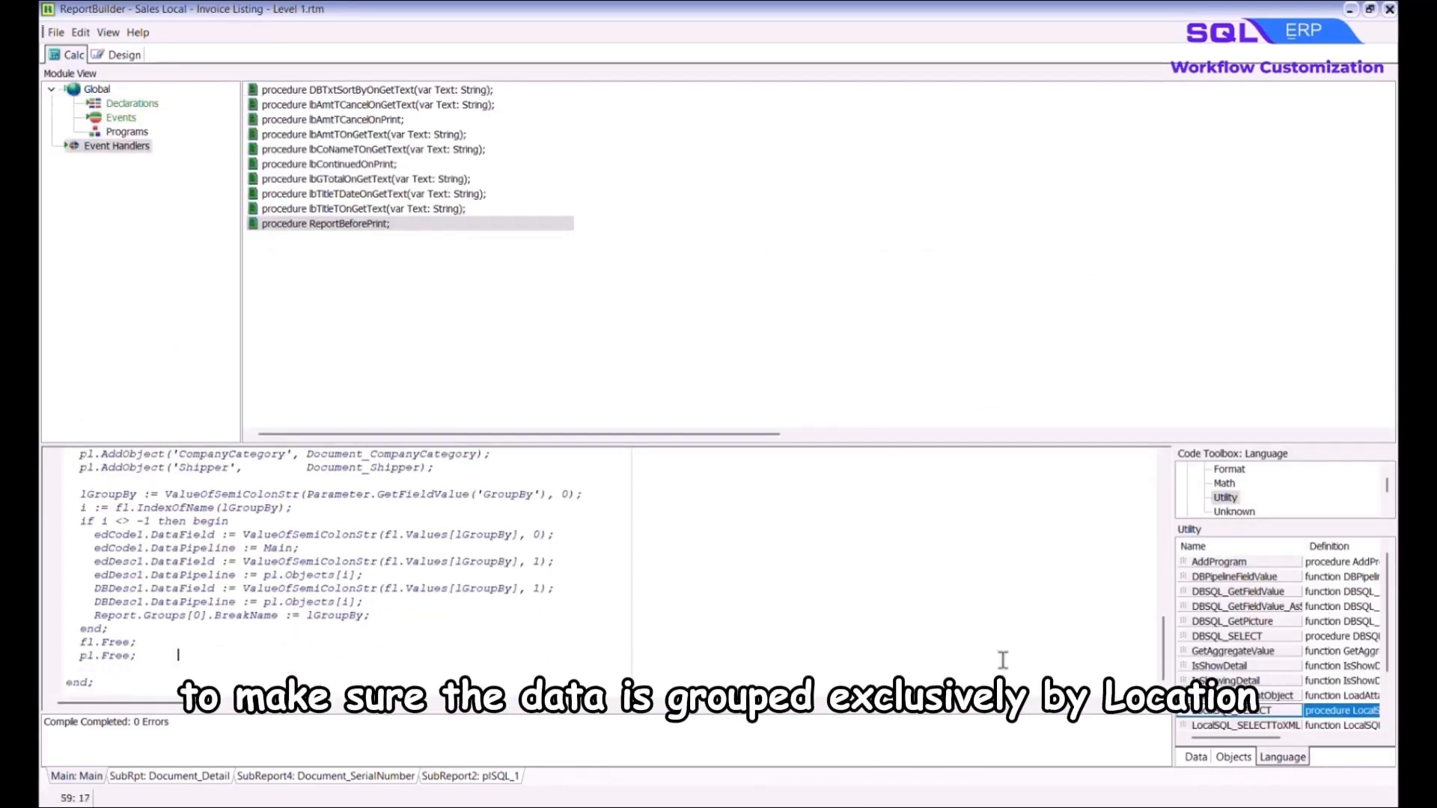
{"action": "left_click", "coordinate": [1134, 627]}
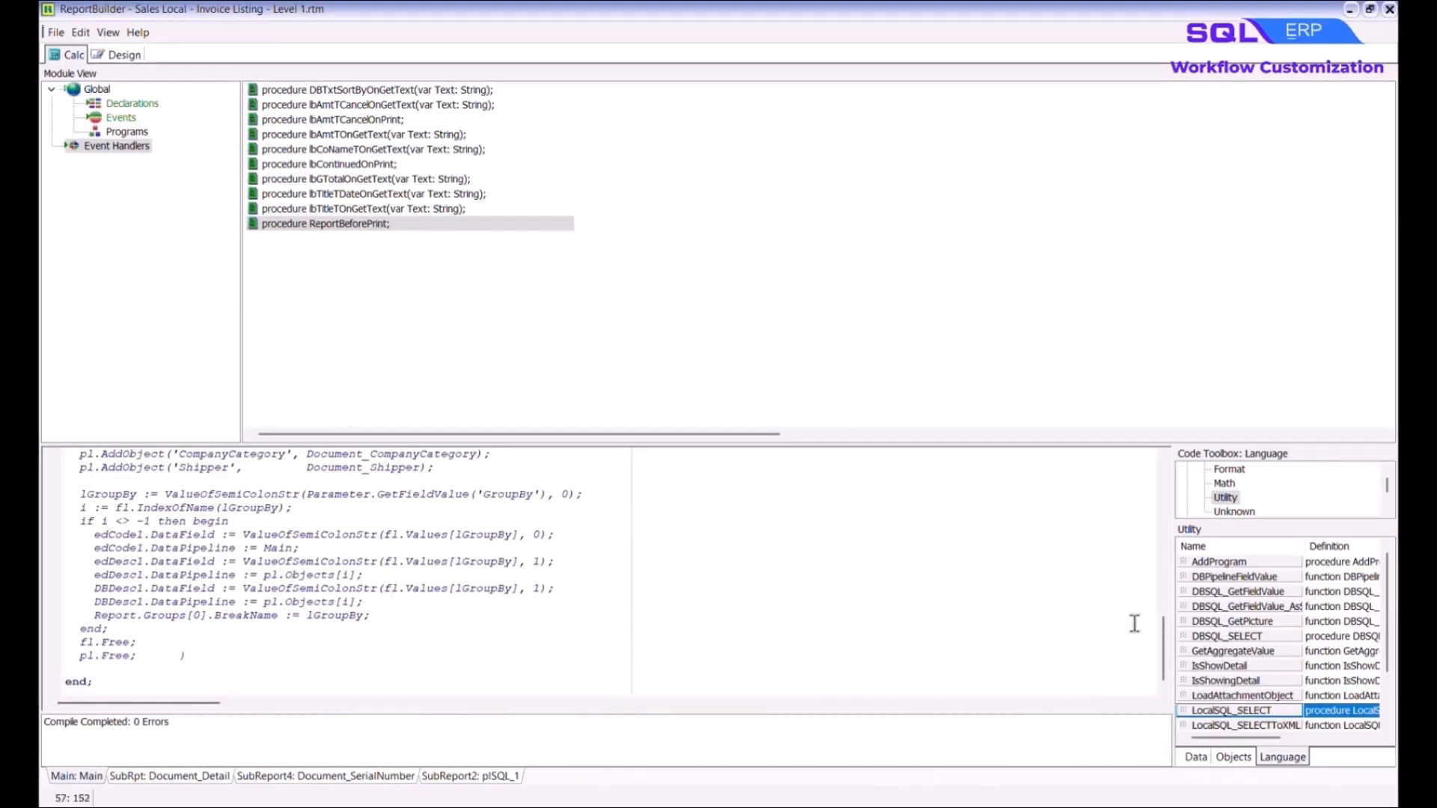
Compile the ReportBeforePrint code and save the report as a new one named 0Sales Invoice Listing - Driver Comm
{"action": "right_click", "coordinate": [612, 594]}
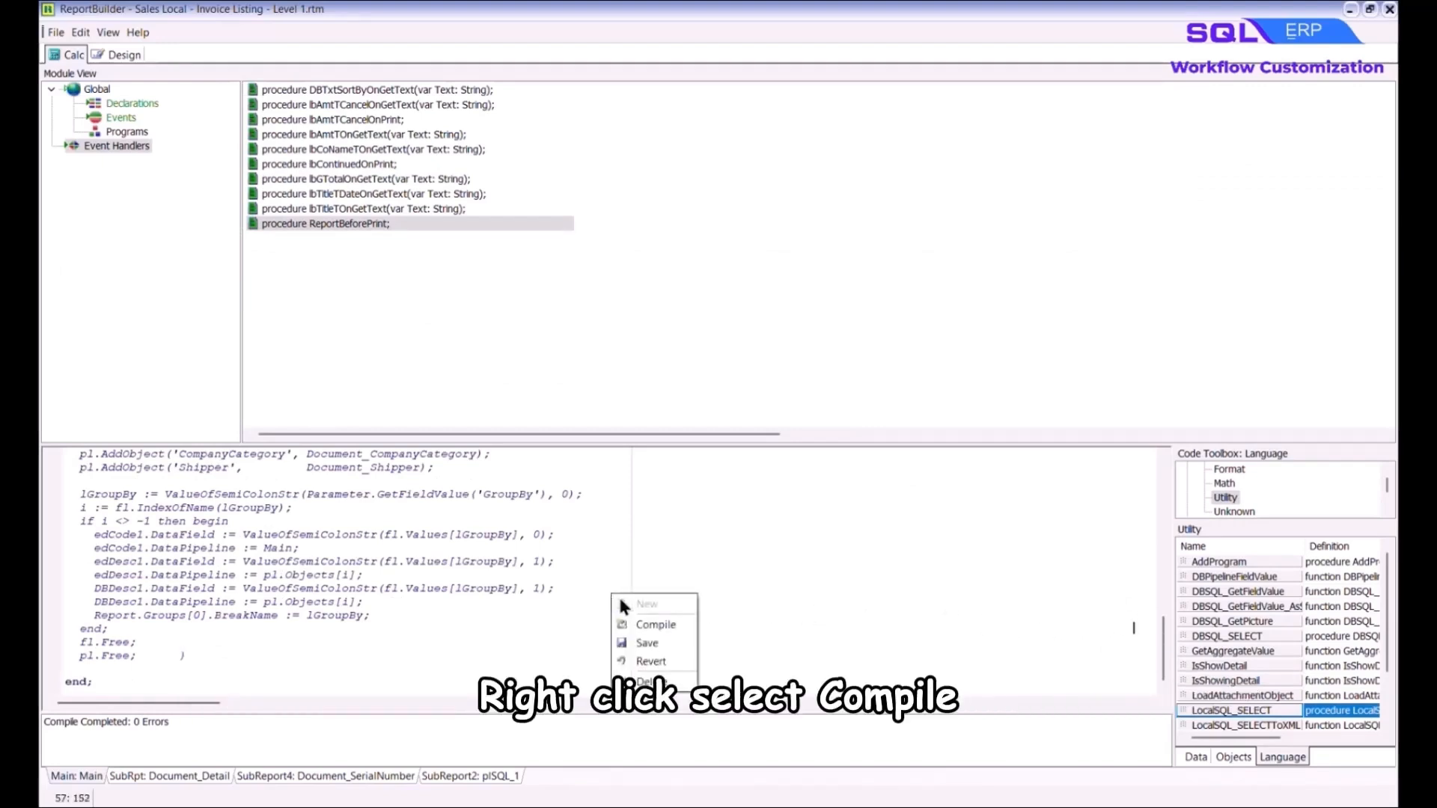
{"action": "left_click", "coordinate": [662, 621]}
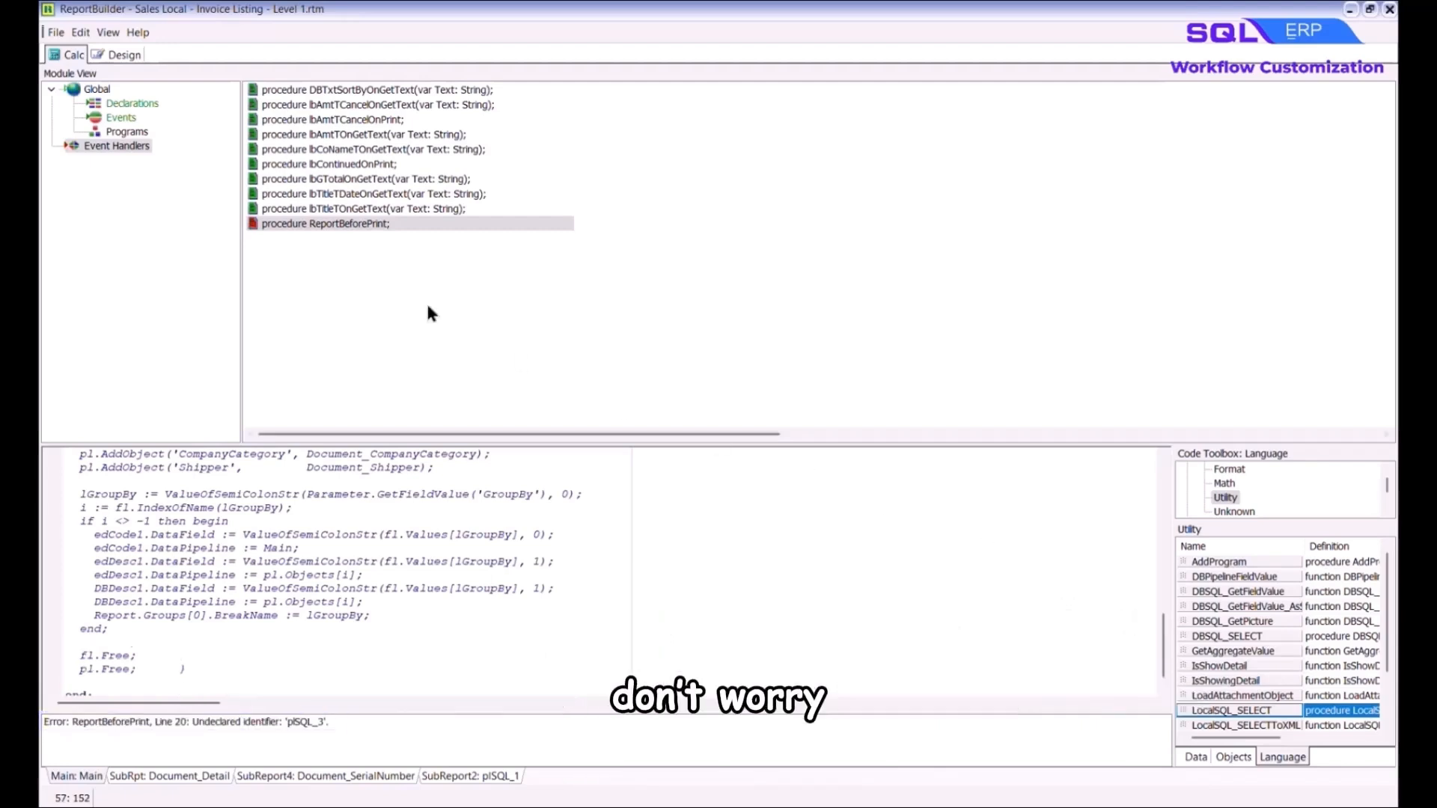
{"action": "left_click", "coordinate": [58, 33]}
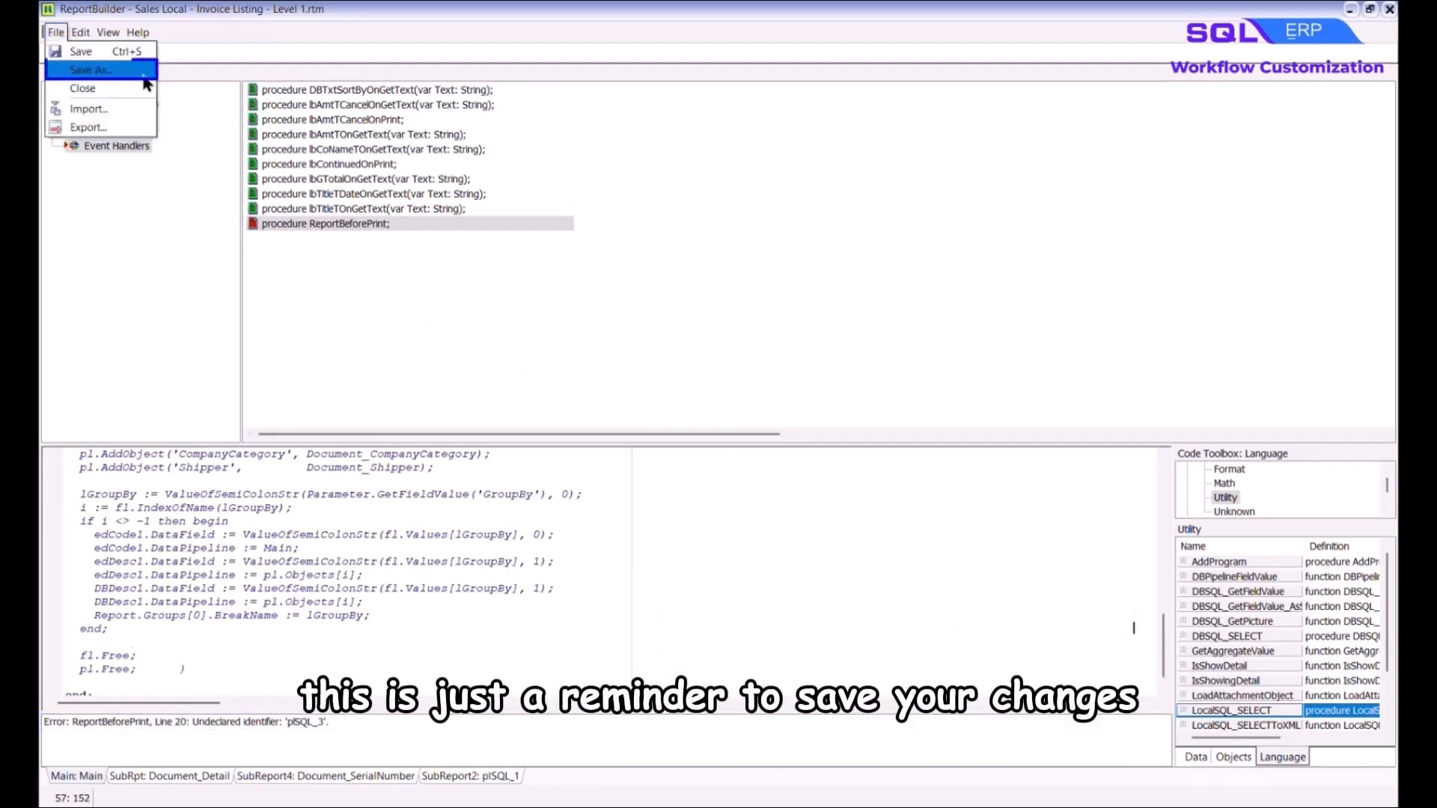
{"action": "left_click", "coordinate": [61, 69]}
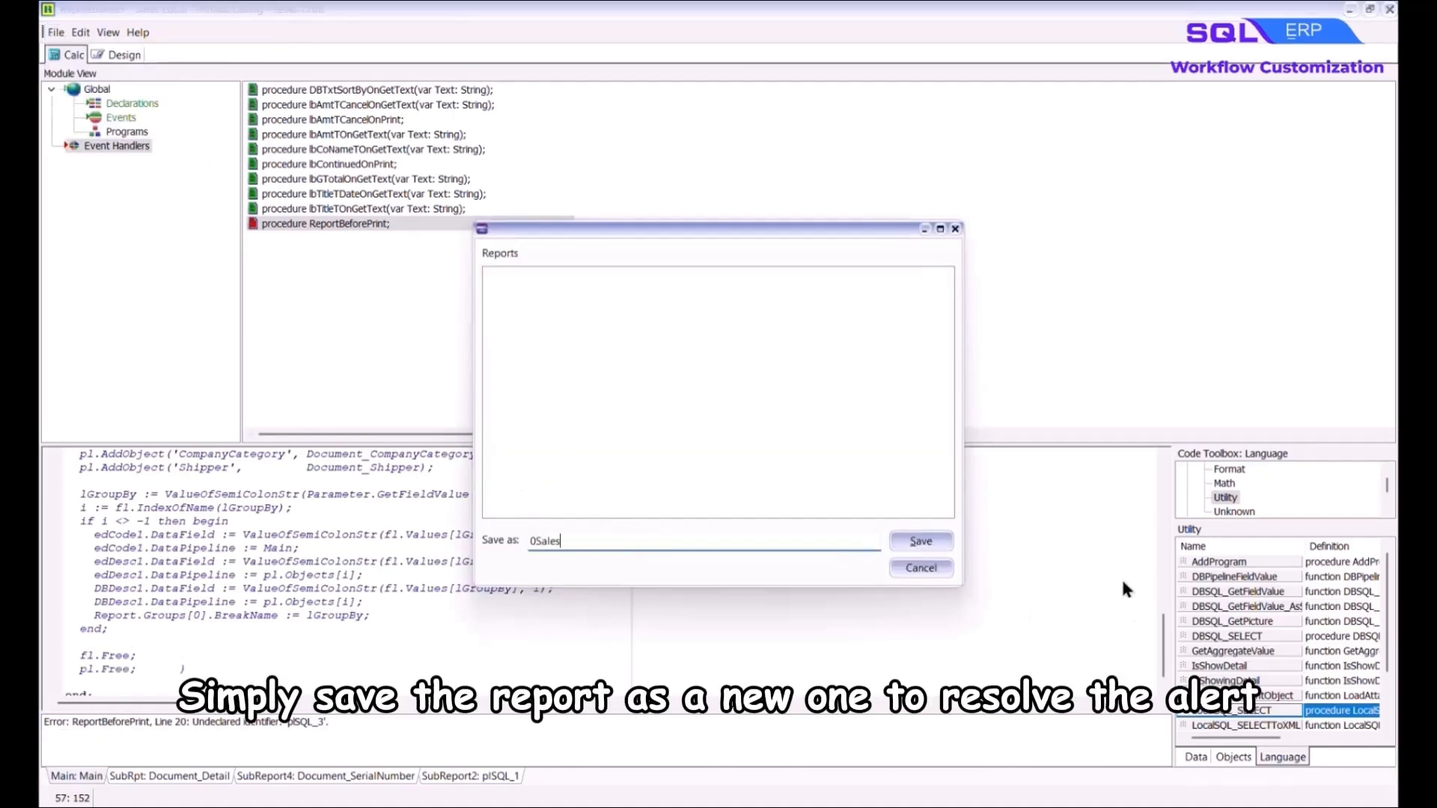
{"action": "type", "text": "Control"}
{"action": "left_click", "coordinate": [921, 540]}
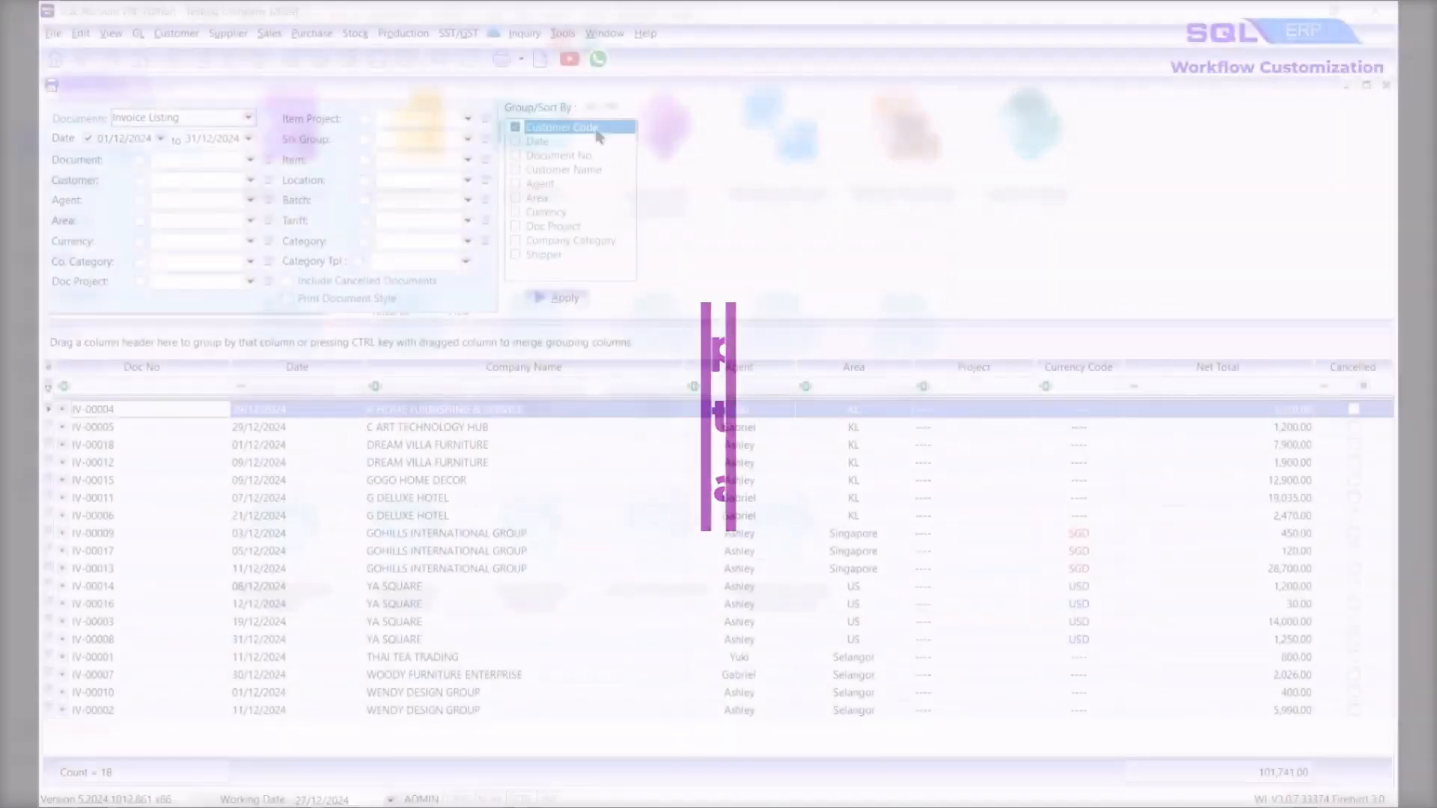
Open the 0Sales Invoice Listing - Driver Comm report in the report designer
{"action": "left_click", "coordinate": [539, 58]}
{"action": "left_click", "coordinate": [881, 323]}
{"action": "left_click", "coordinate": [787, 506]}
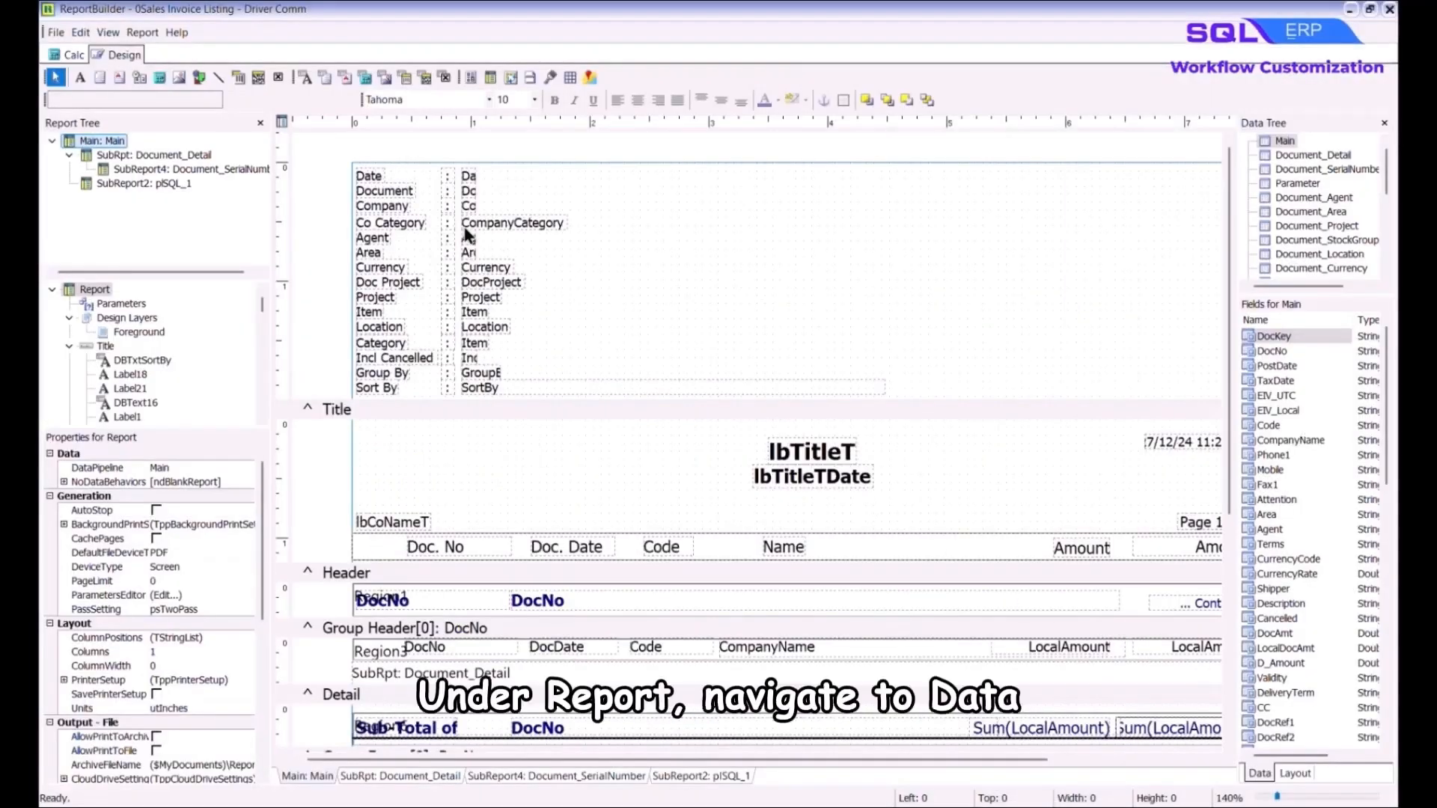
Change the main report's data pipeline to plSQL_3 and check the pipeline of the Detail band's DocNo field
{"action": "left_click", "coordinate": [142, 32]}
{"action": "left_click", "coordinate": [172, 213]}
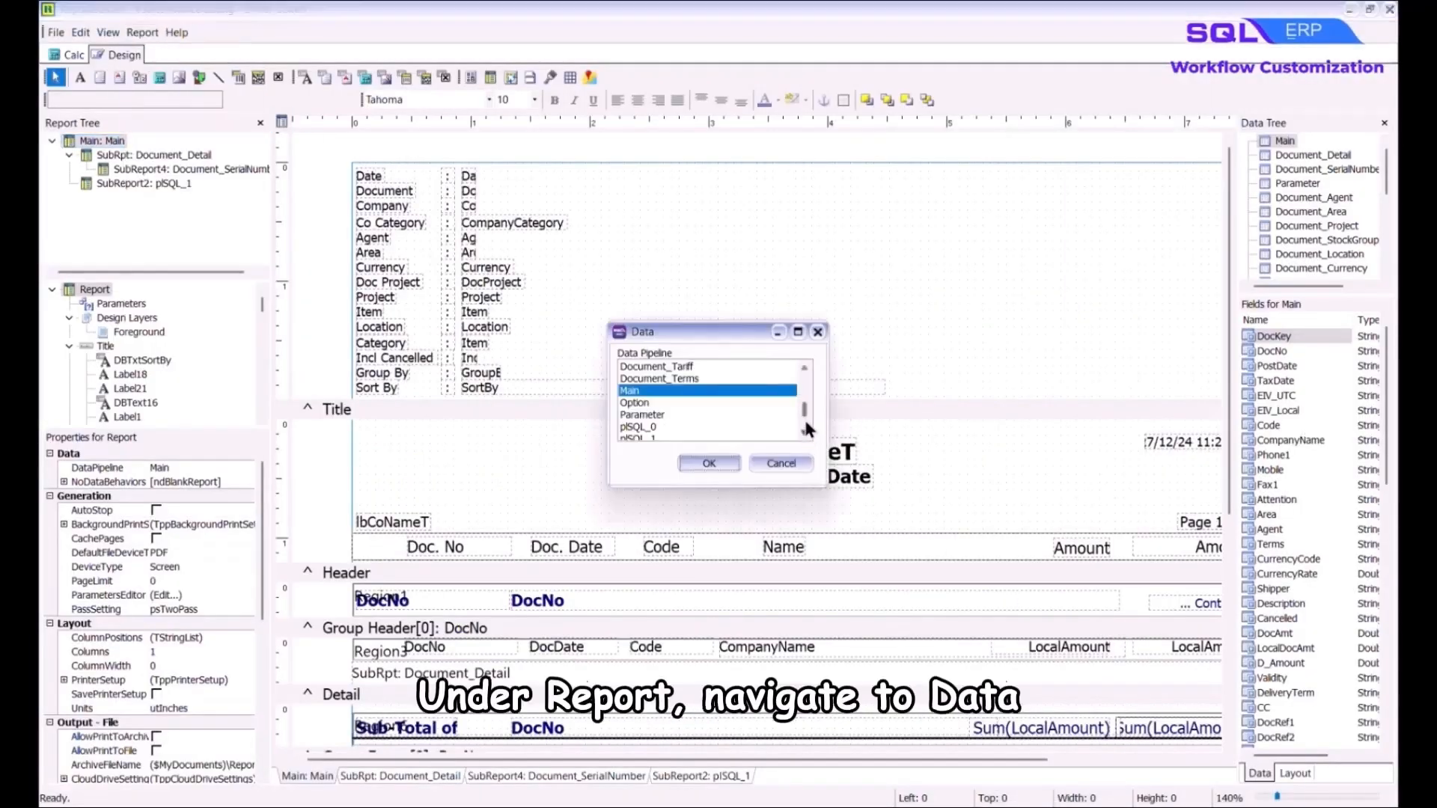
{"action": "scroll", "coordinate": [806, 438], "scroll_direction": "down", "scroll_amount": 2}
{"action": "left_click", "coordinate": [771, 403]}
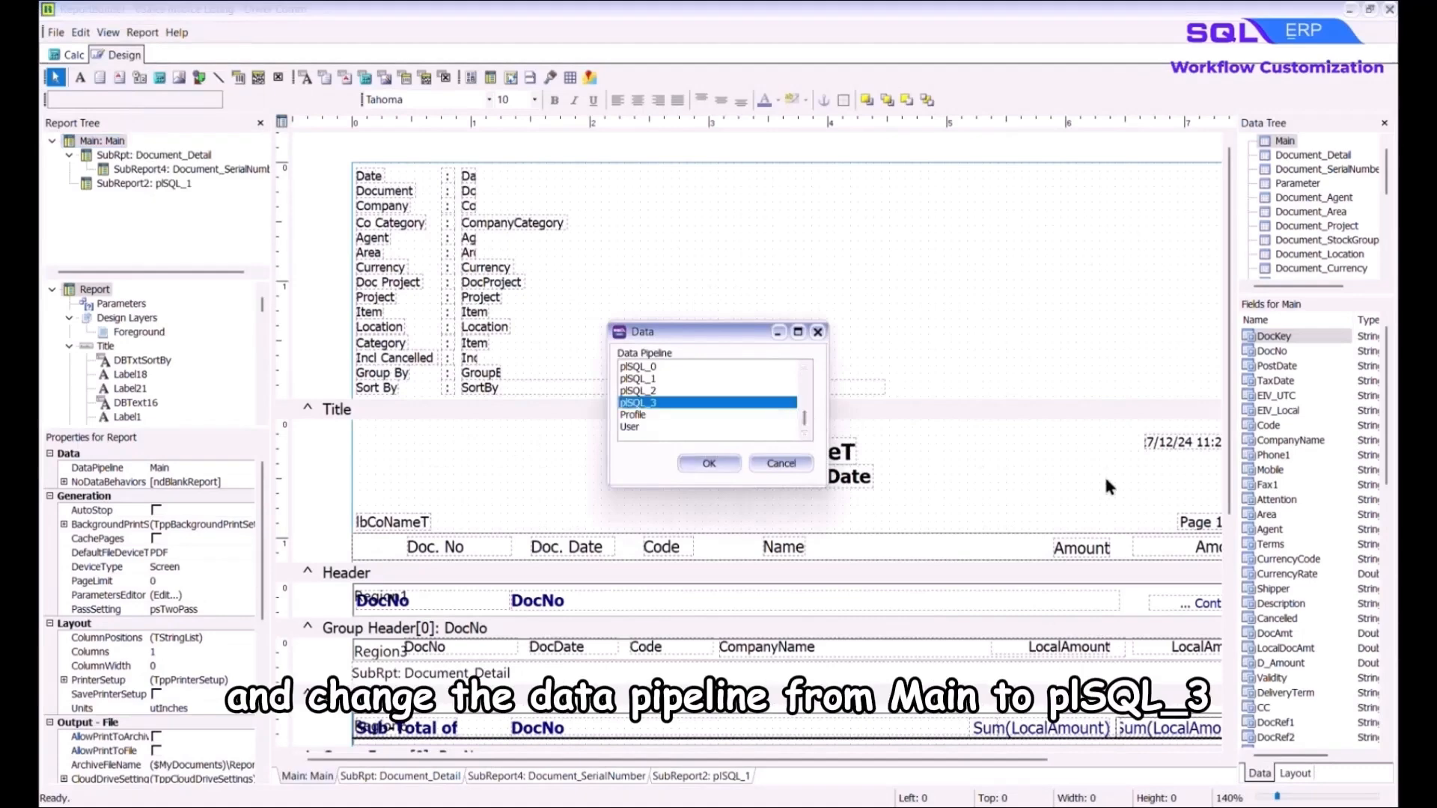
{"action": "left_click", "coordinate": [736, 463]}
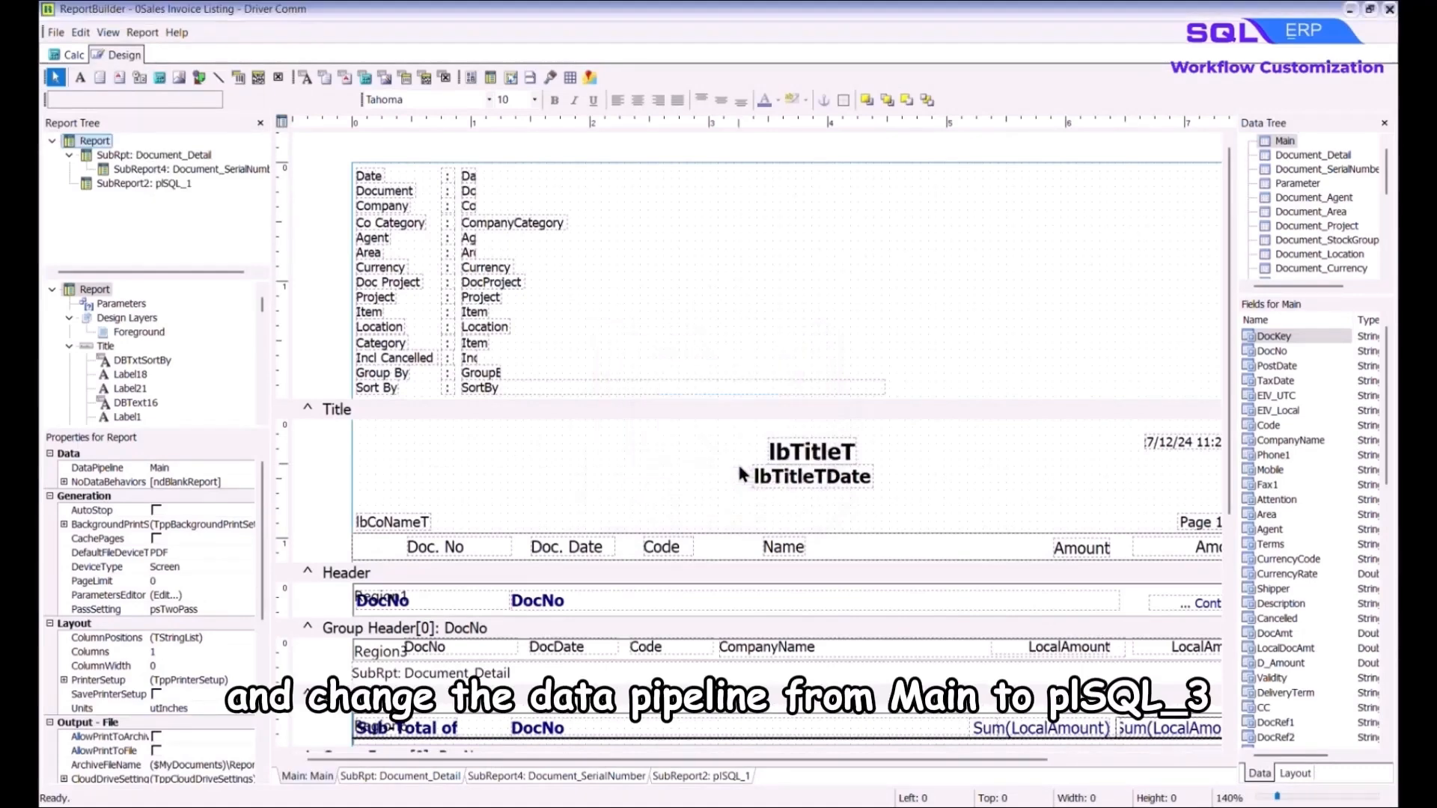
{"action": "left_click", "coordinate": [501, 642]}
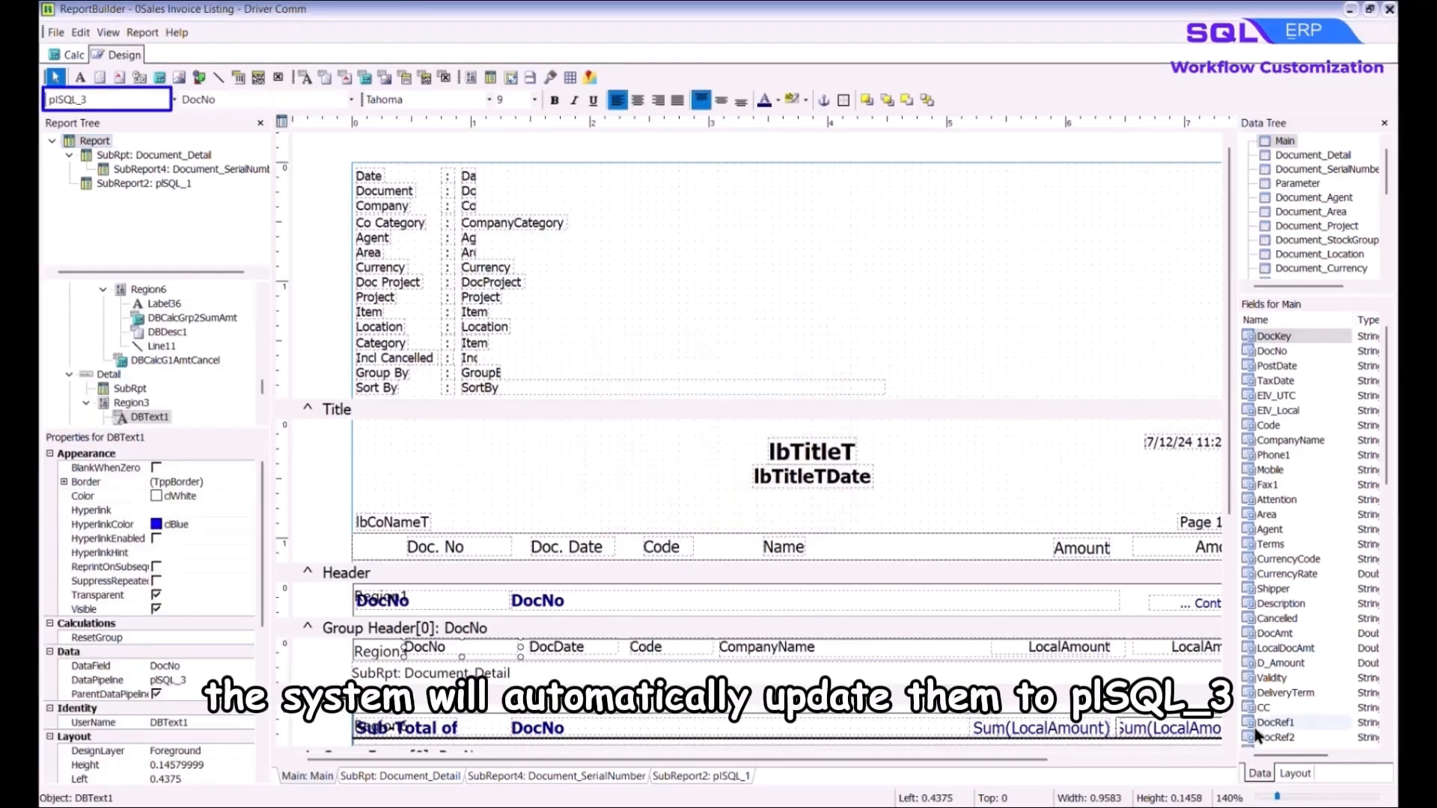
{"action": "left_click", "coordinate": [794, 631]}
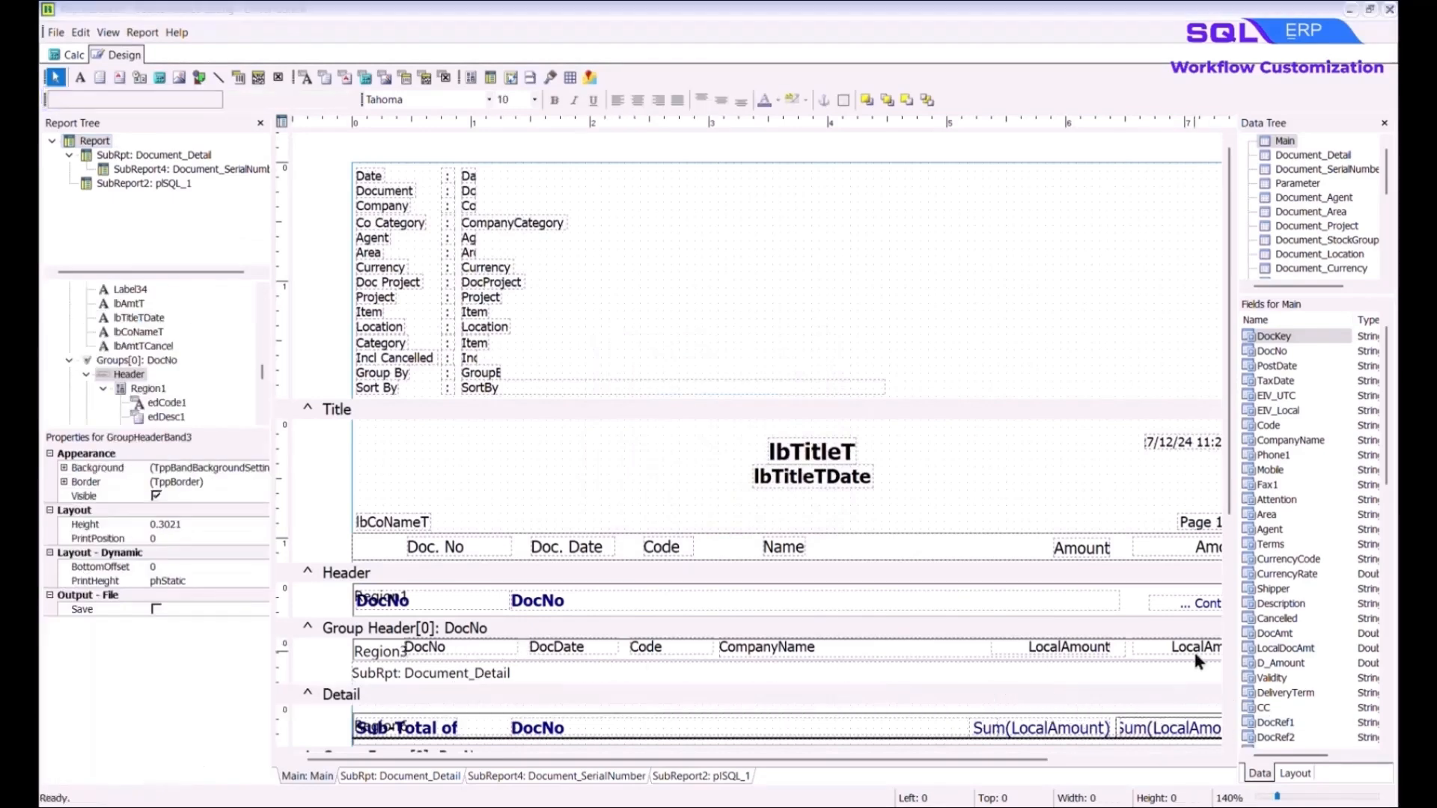
Link the edCode1 field in the group header to the Location field of the Document_Detail pipeline and open its pipeline choices
{"action": "left_click", "coordinate": [503, 600]}
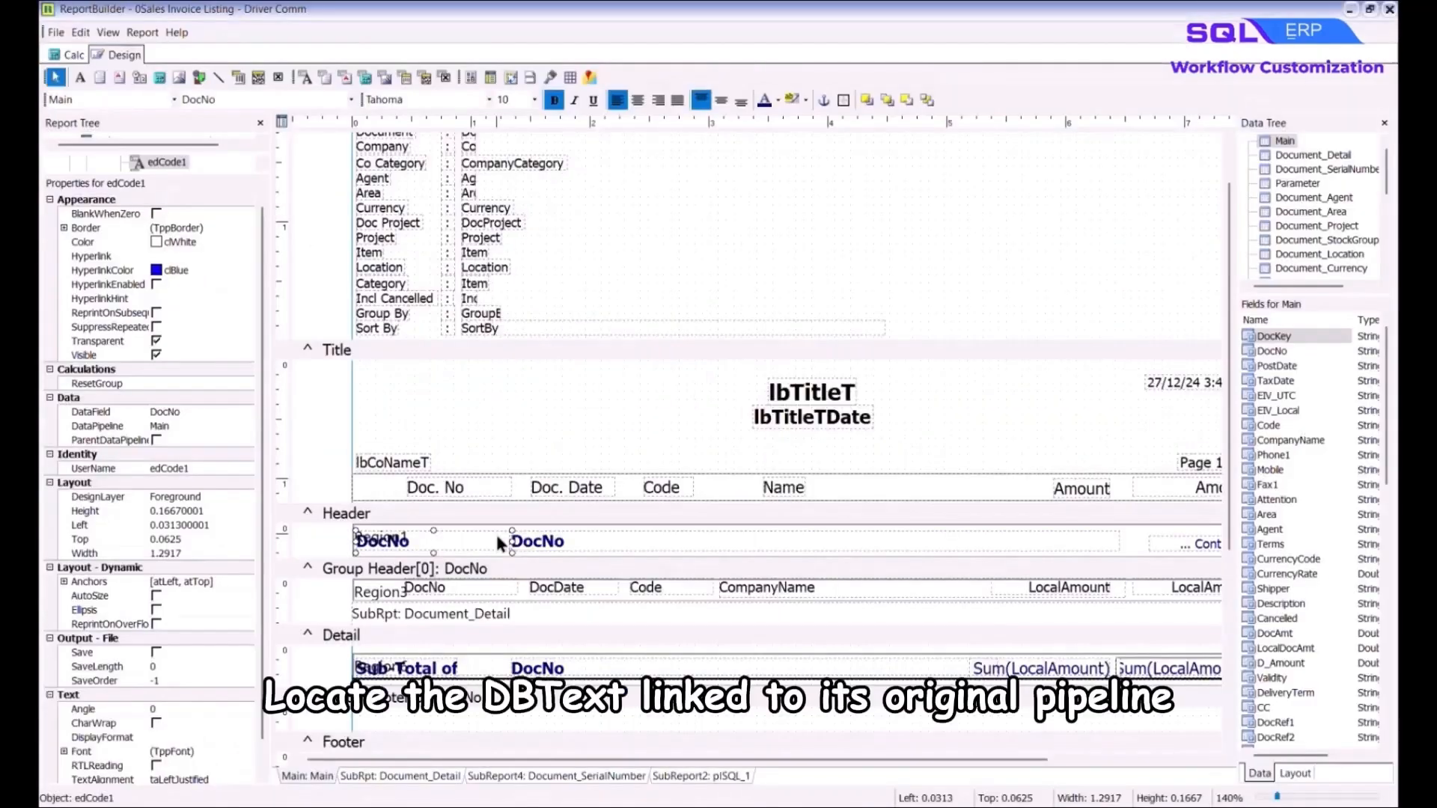
{"action": "left_click", "coordinate": [176, 100]}
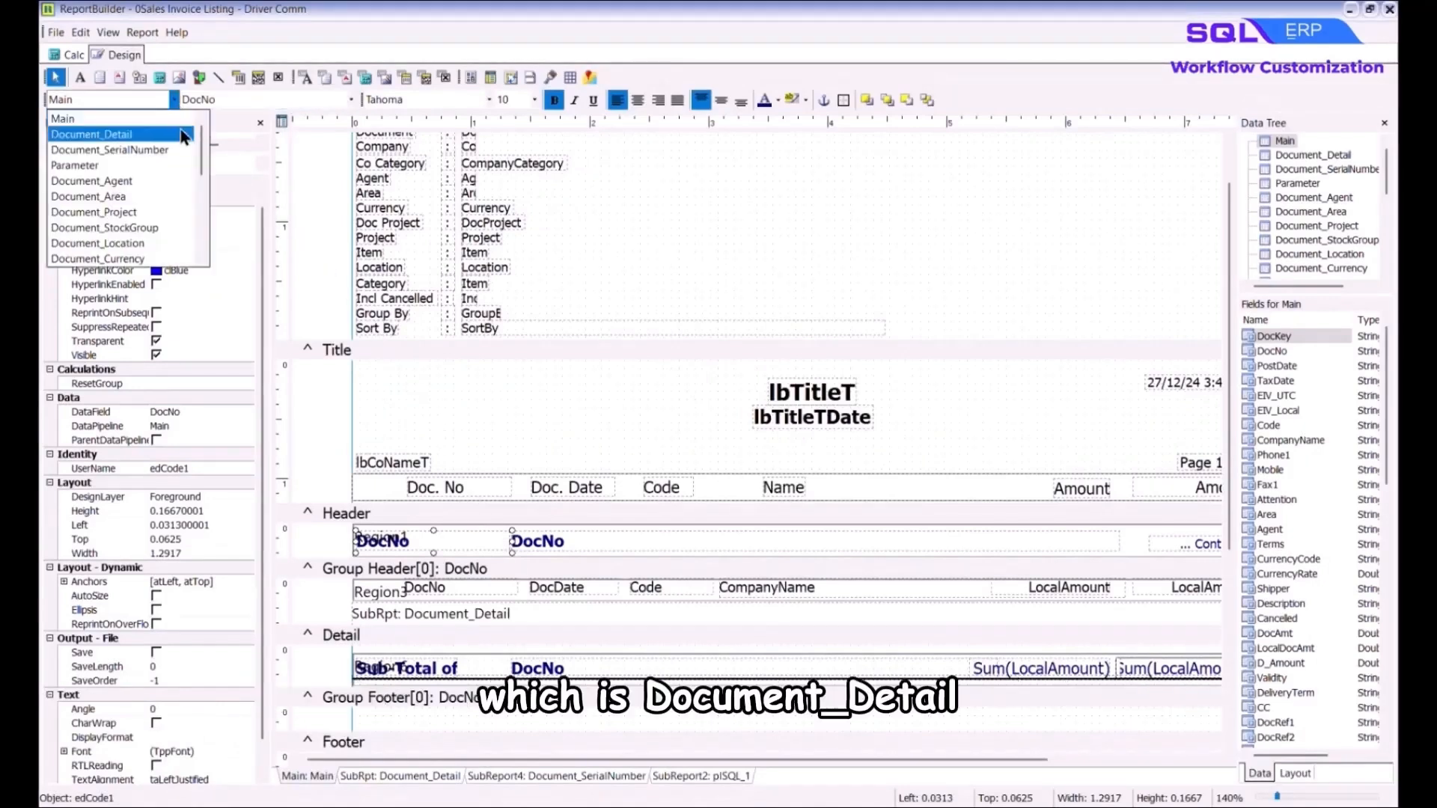
{"action": "left_click", "coordinate": [182, 133]}
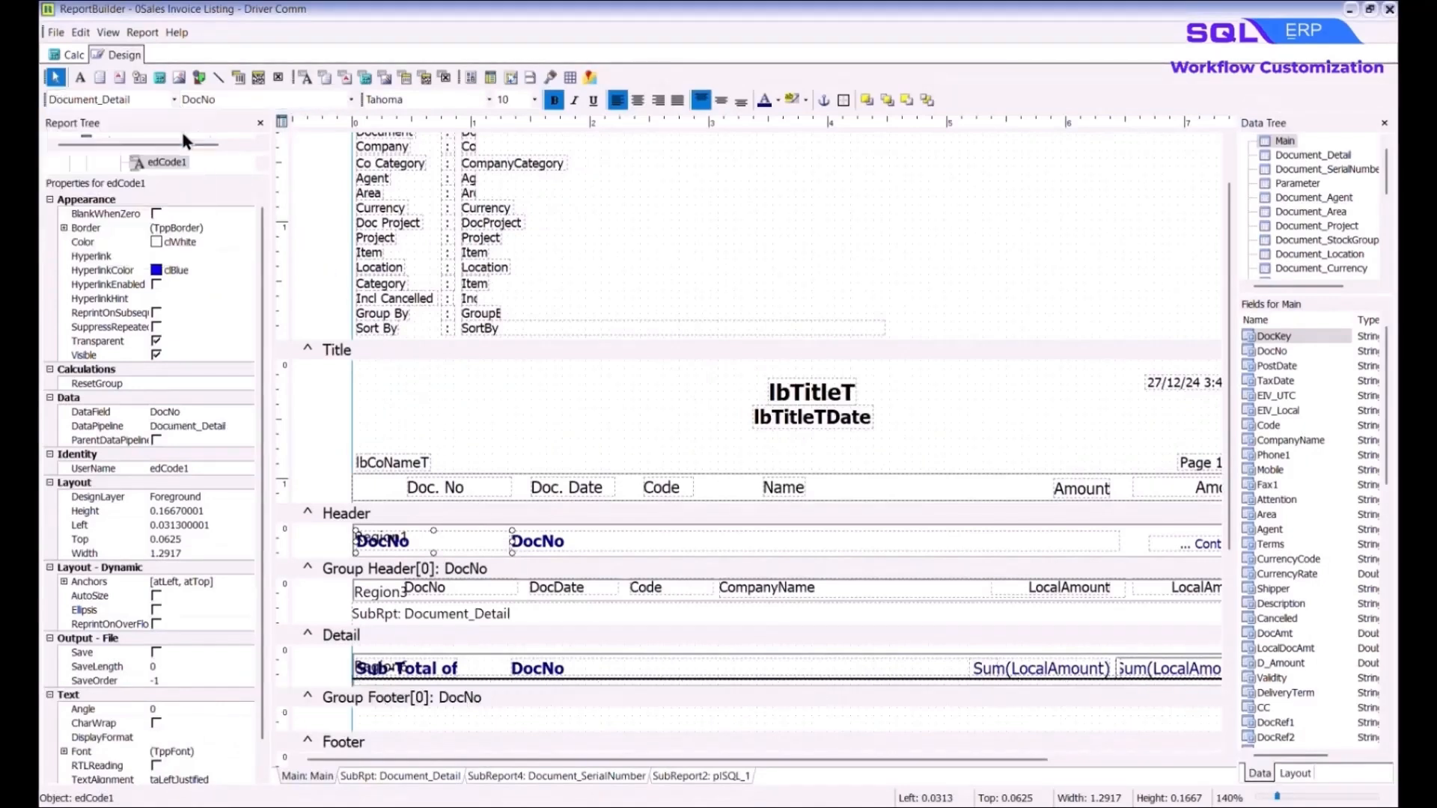
{"action": "left_click", "coordinate": [351, 99]}
{"action": "scroll", "coordinate": [338, 187], "scroll_direction": "down", "scroll_amount": 3}
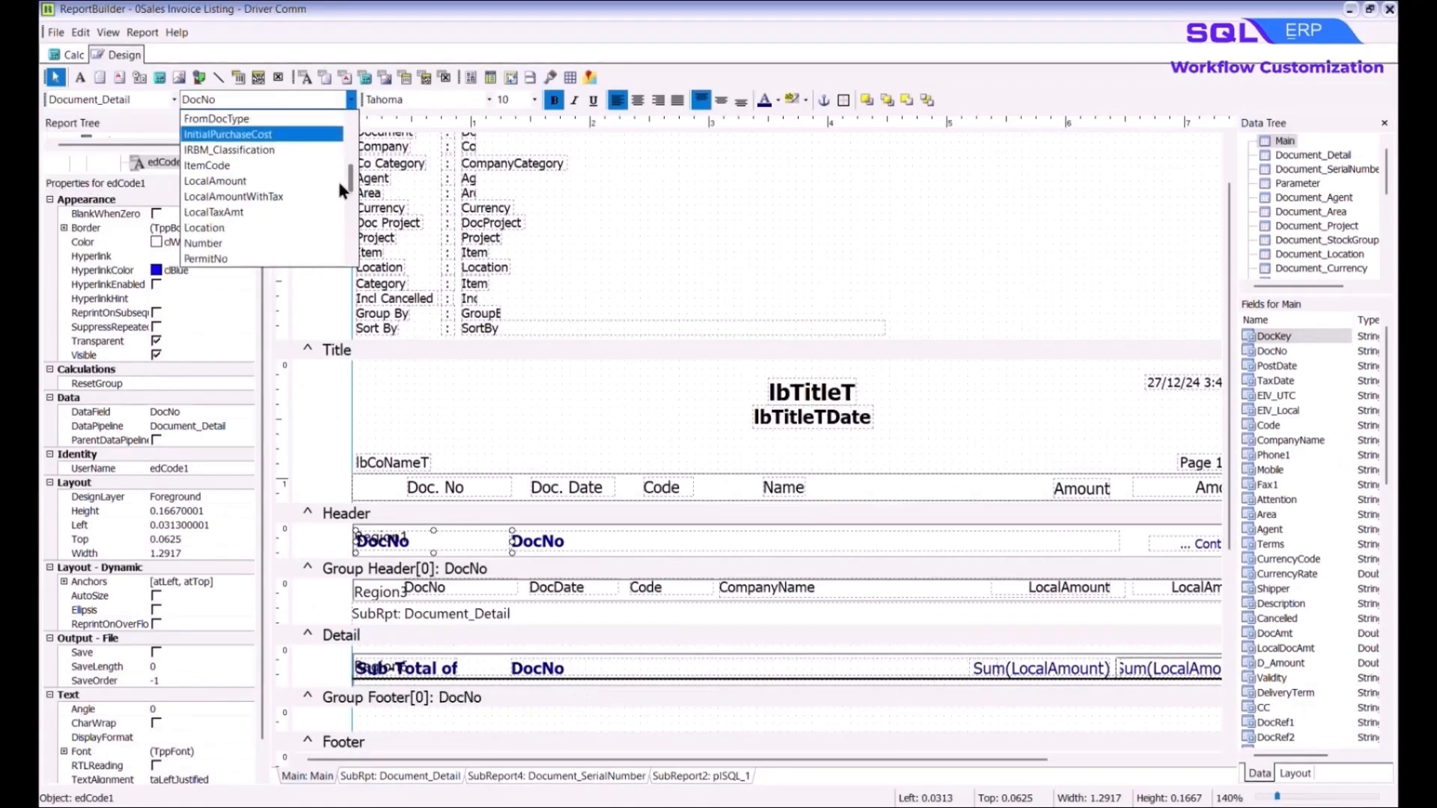
{"action": "left_click", "coordinate": [330, 229]}
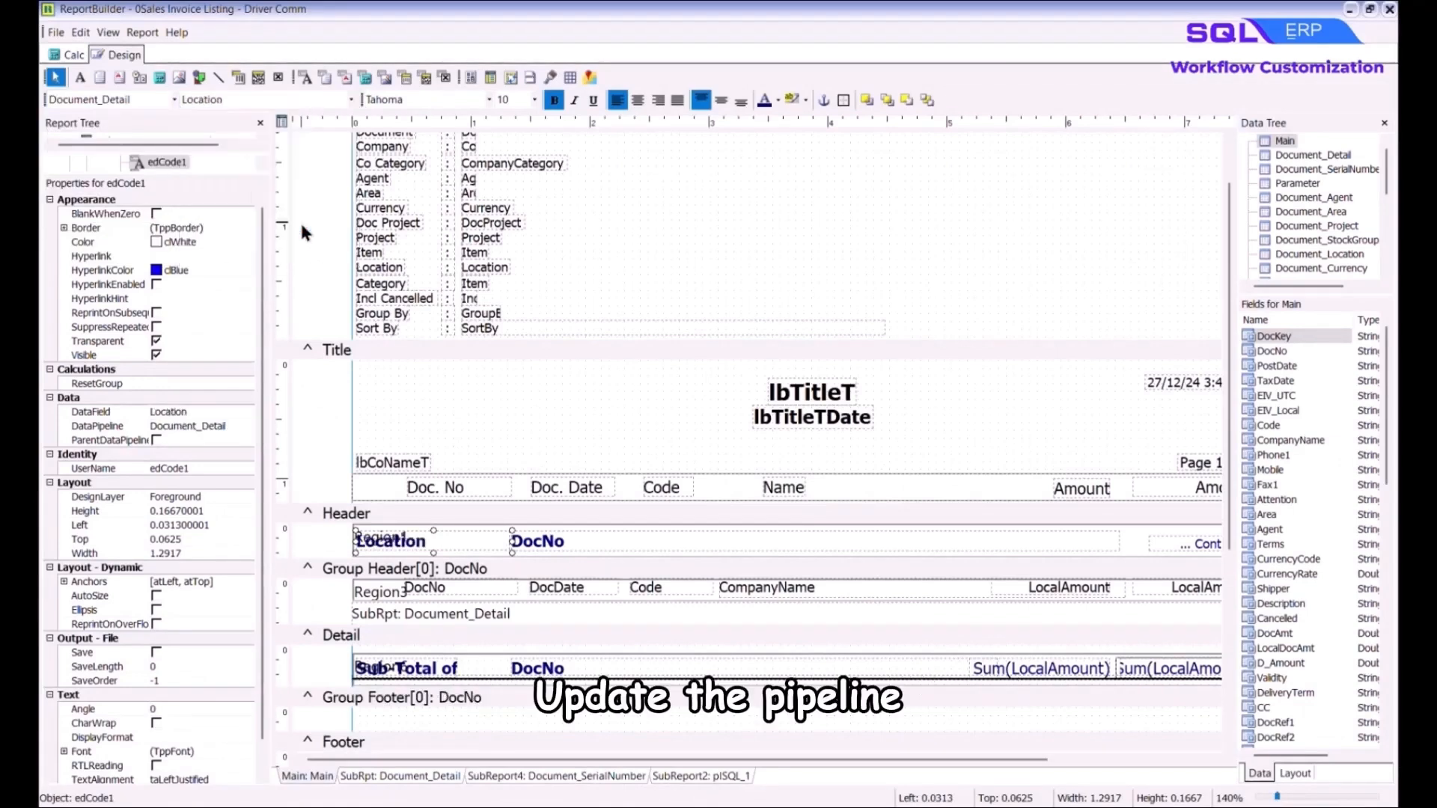
{"action": "left_click", "coordinate": [175, 99]}
{"action": "scroll", "coordinate": [163, 214], "scroll_direction": "down", "scroll_amount": 3}
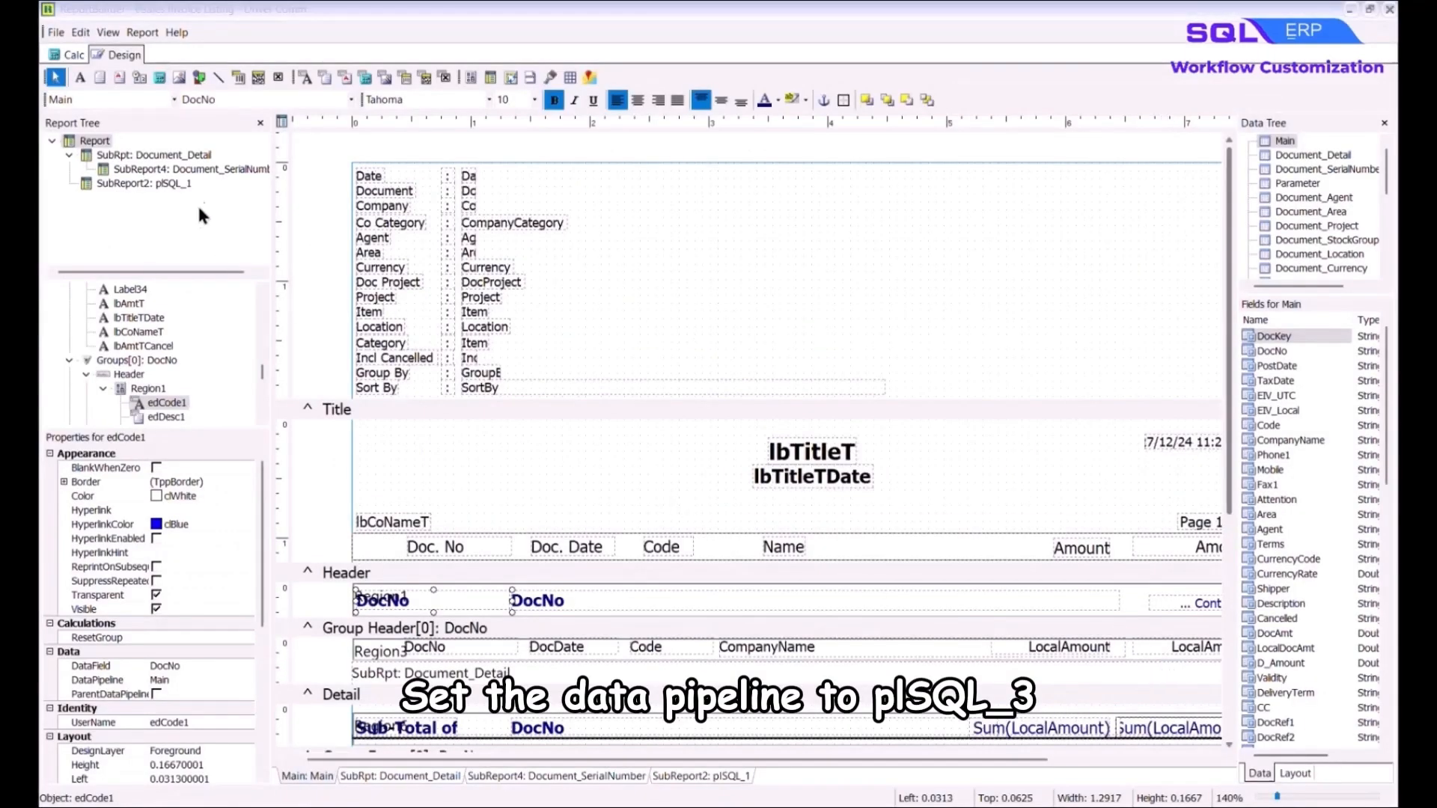
Set edCode1's data pipeline to plSQL_3 and its data field to Location, the field name used in Document_Detail
{"action": "left_click", "coordinate": [174, 99]}
{"action": "scroll", "coordinate": [150, 208], "scroll_direction": "down", "scroll_amount": 5}
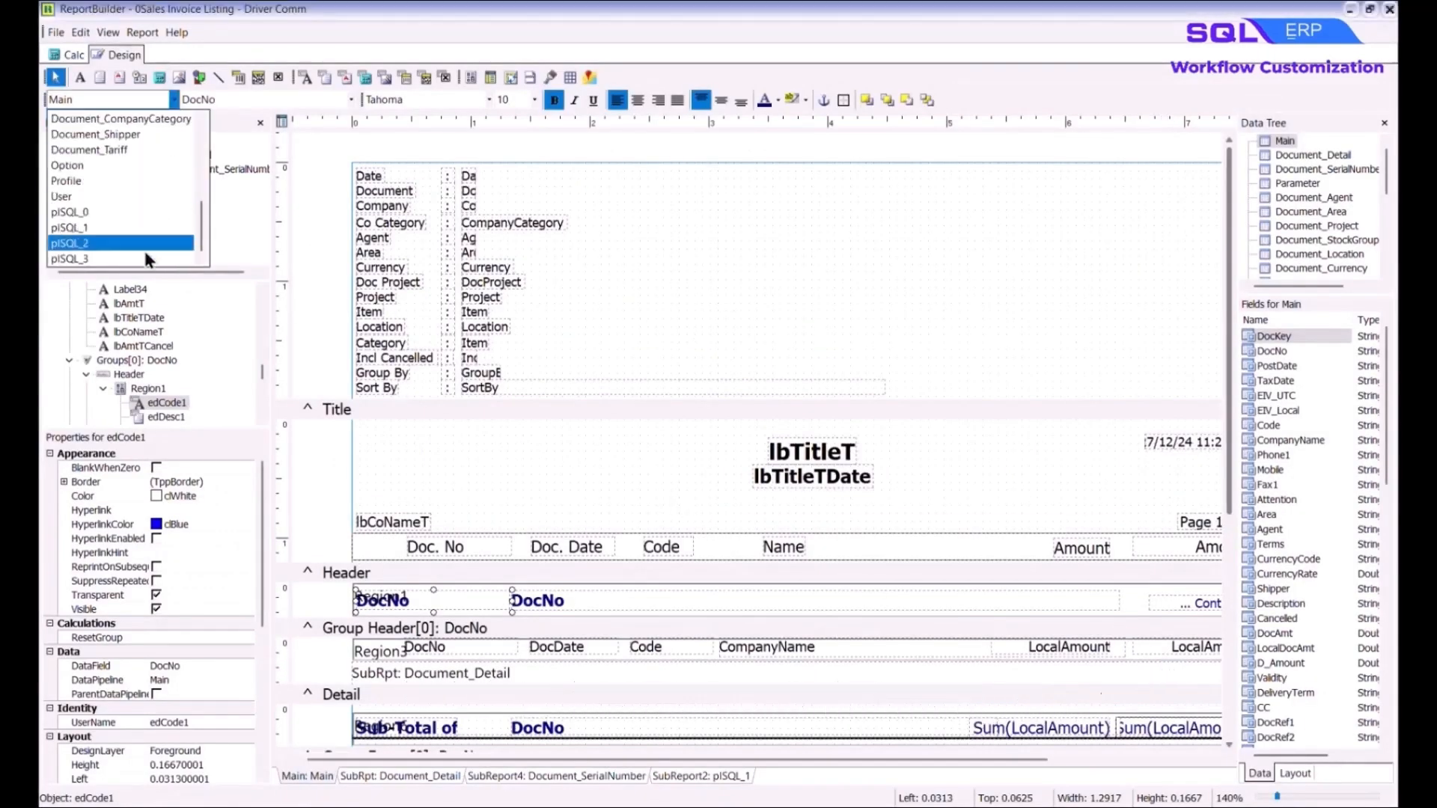
{"action": "left_click", "coordinate": [163, 259]}
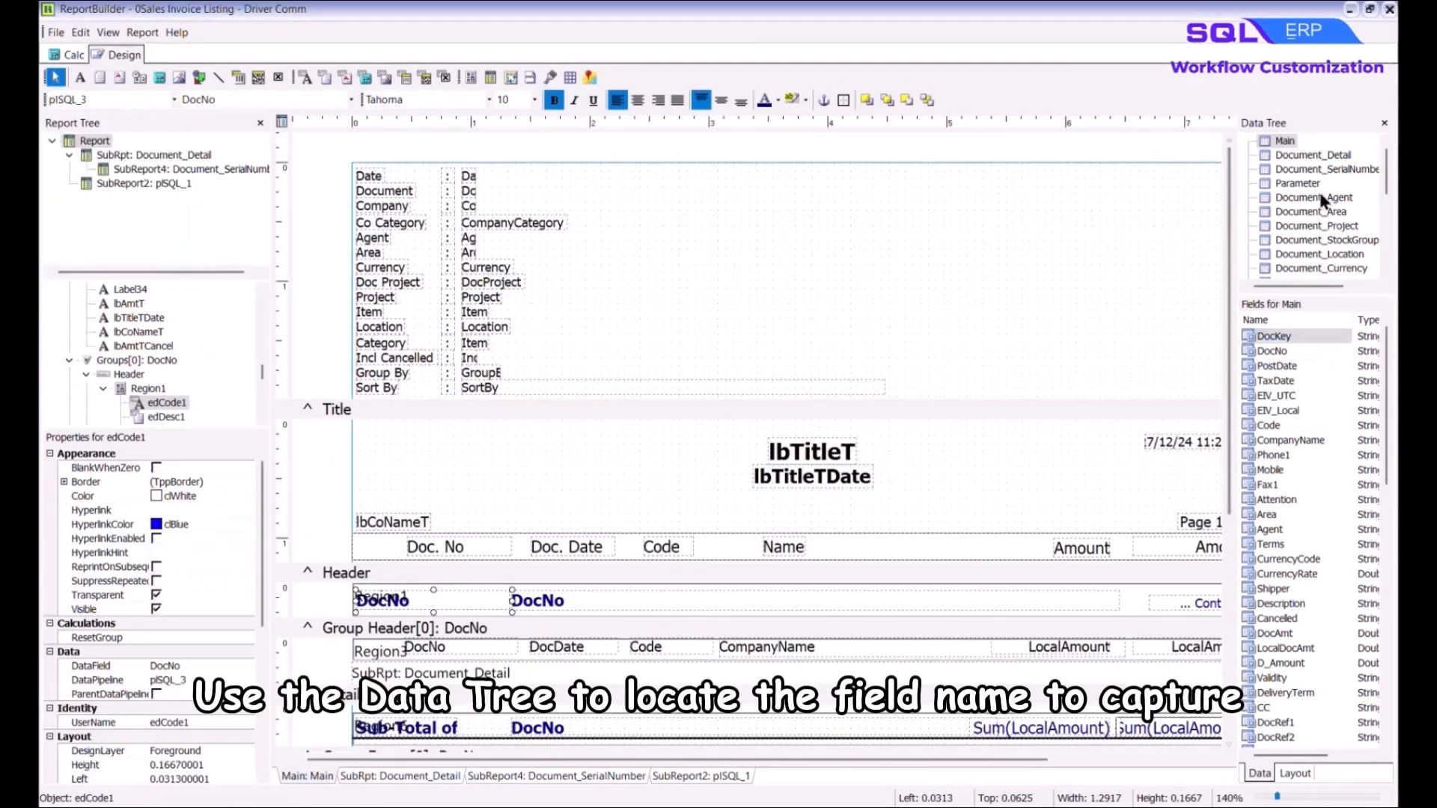
{"action": "left_click", "coordinate": [1343, 156]}
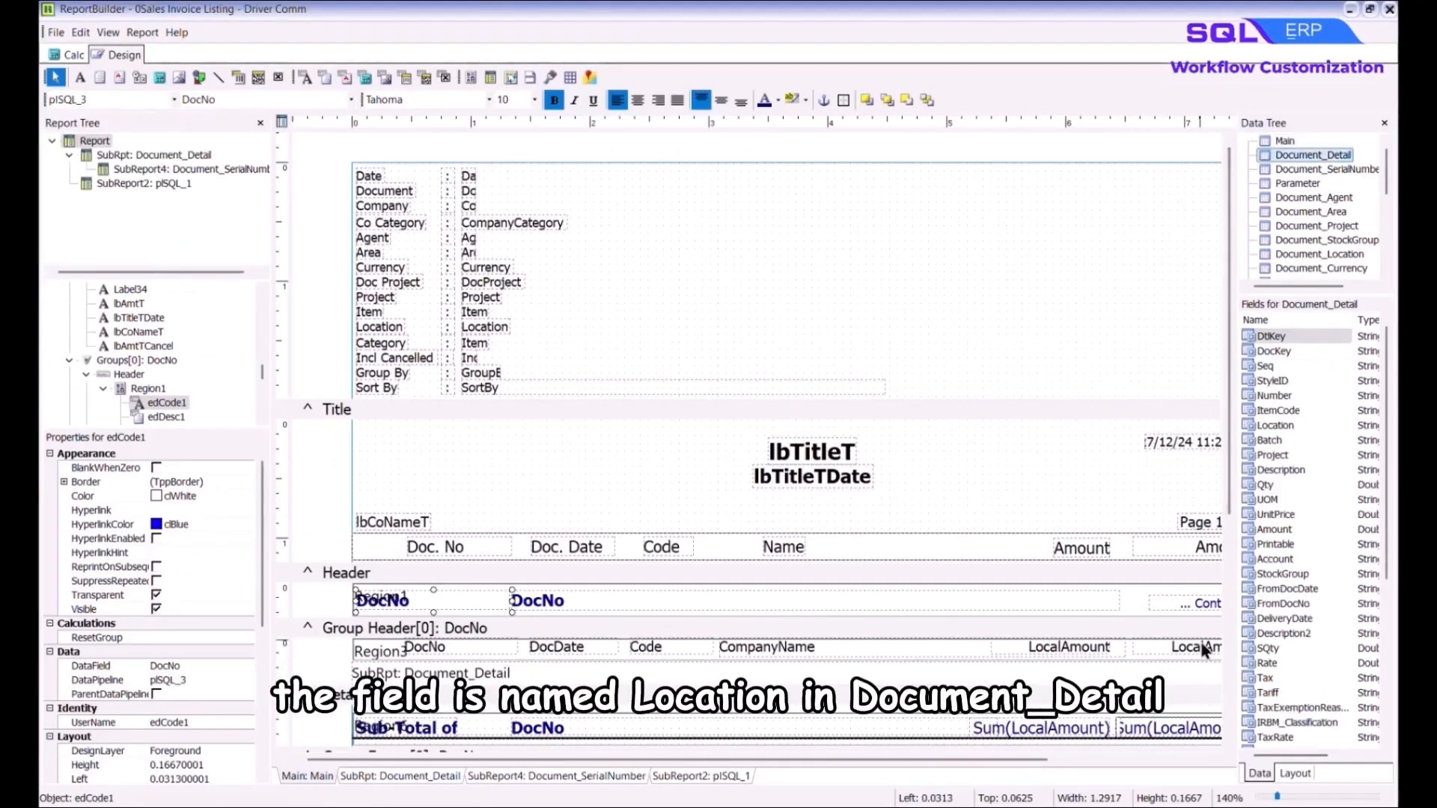
{"action": "left_click", "coordinate": [1275, 425]}
{"action": "left_click", "coordinate": [231, 101]}
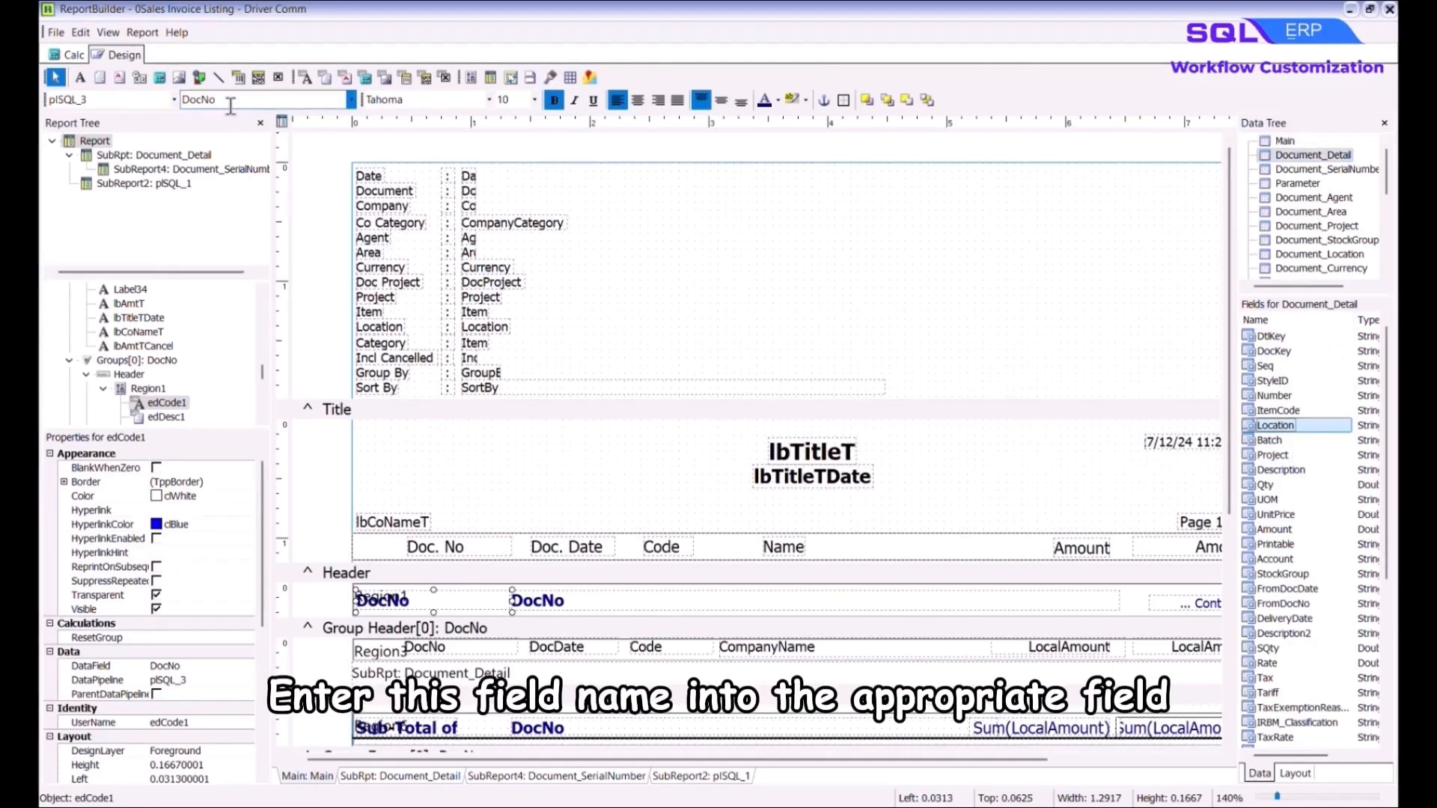
{"action": "type", "text": "Location"}
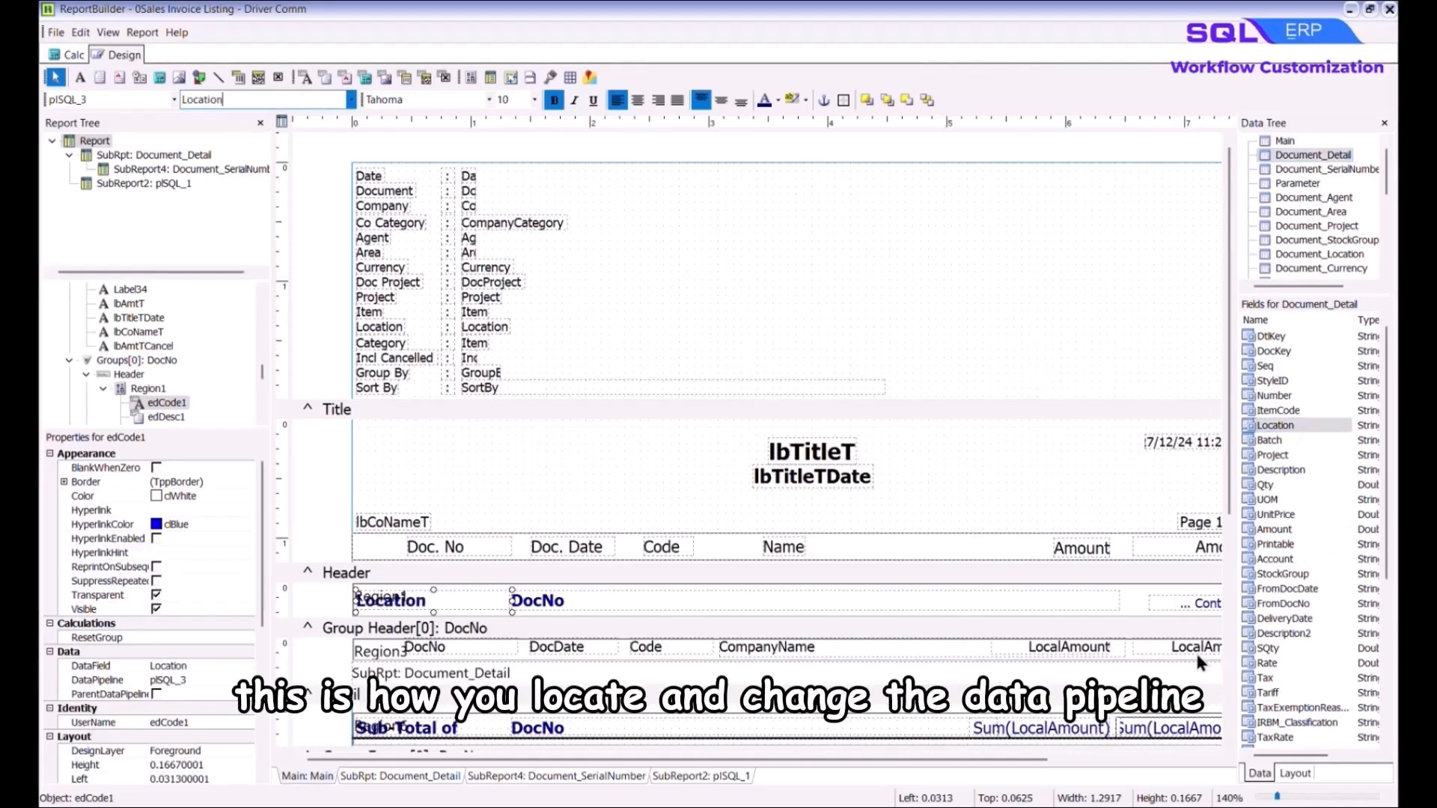
{"action": "key", "text": "Return"}
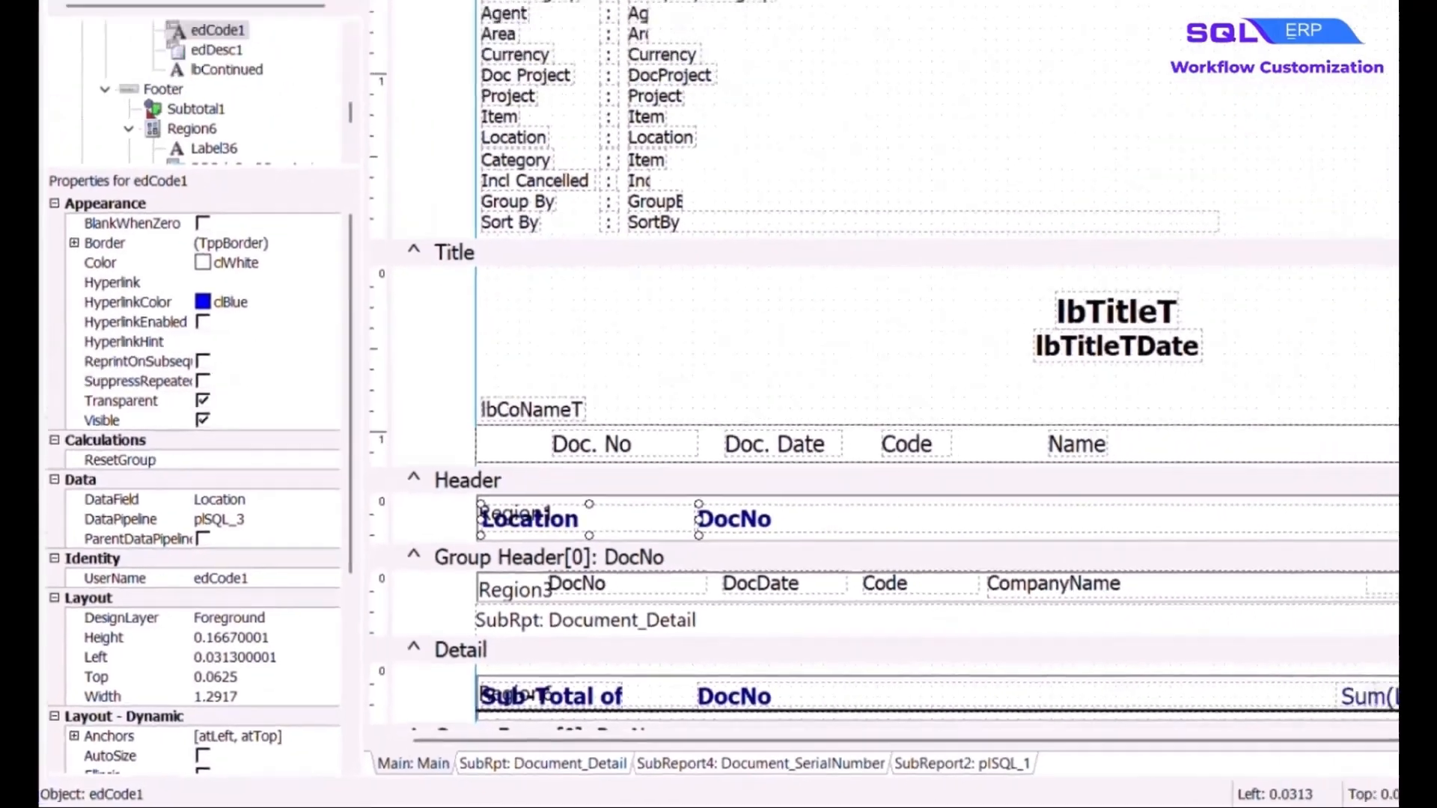
Set the report group to break on a custom field, choosing the Location field
{"action": "left_click", "coordinate": [157, 26]}
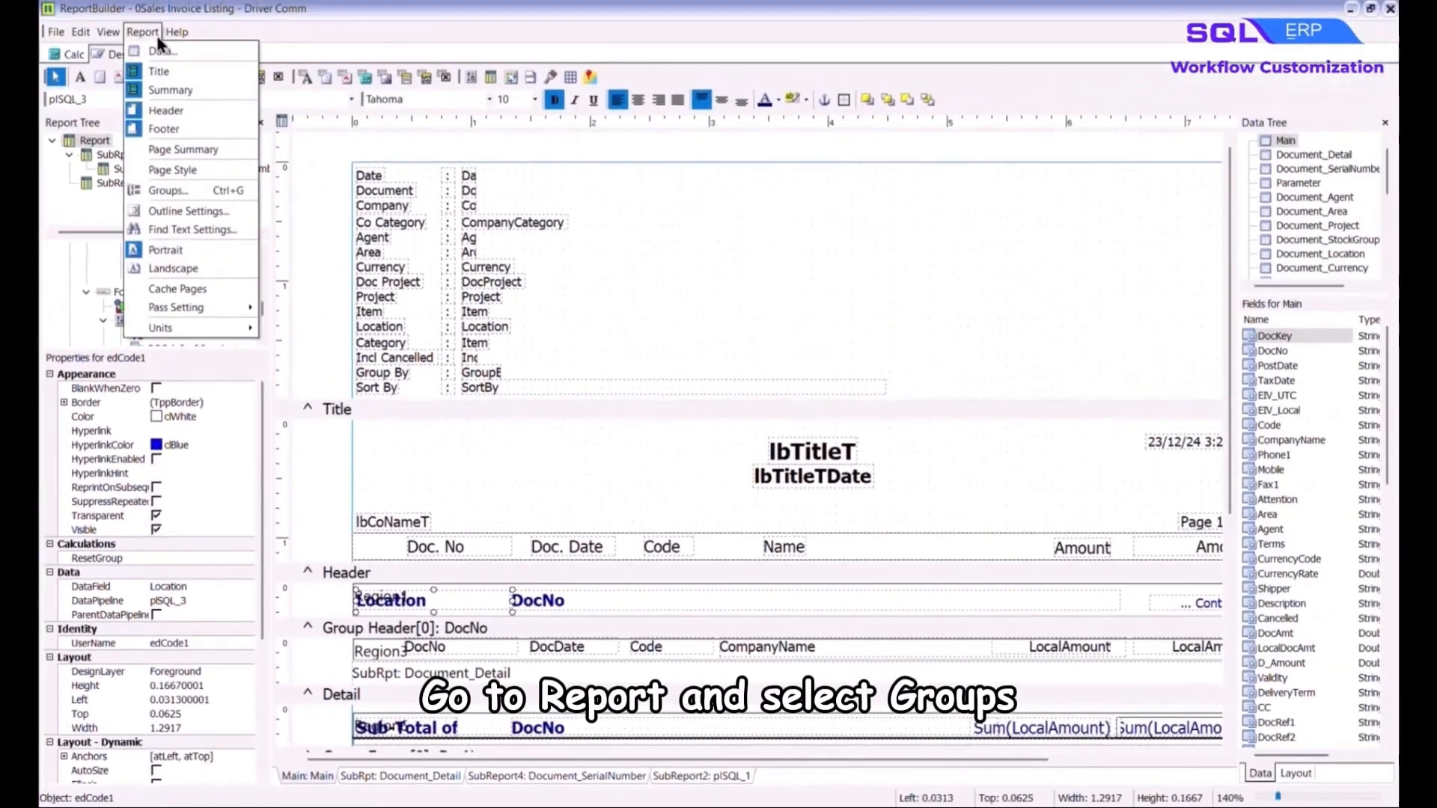
{"action": "left_click", "coordinate": [224, 188]}
{"action": "left_click", "coordinate": [673, 402]}
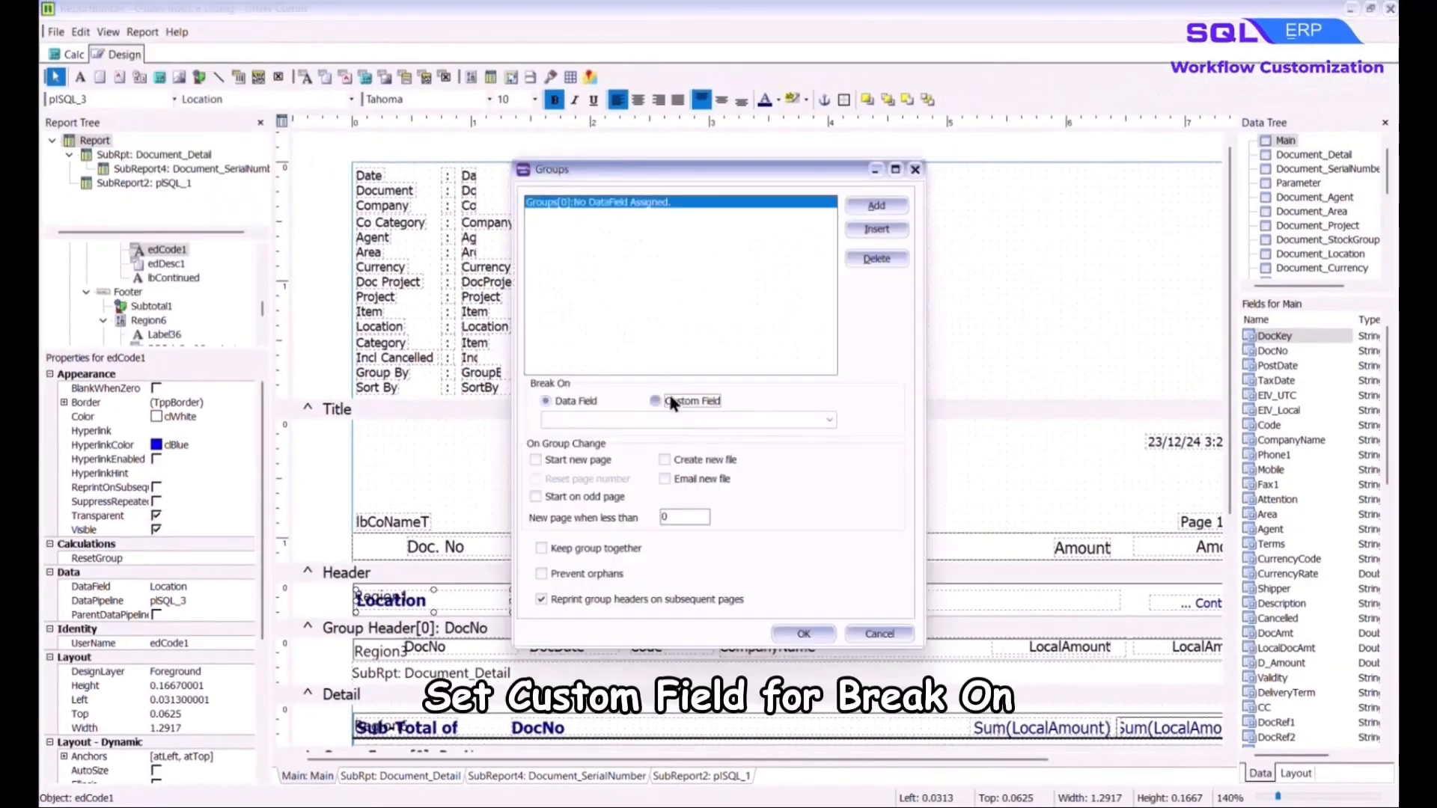
{"action": "left_click", "coordinate": [829, 421]}
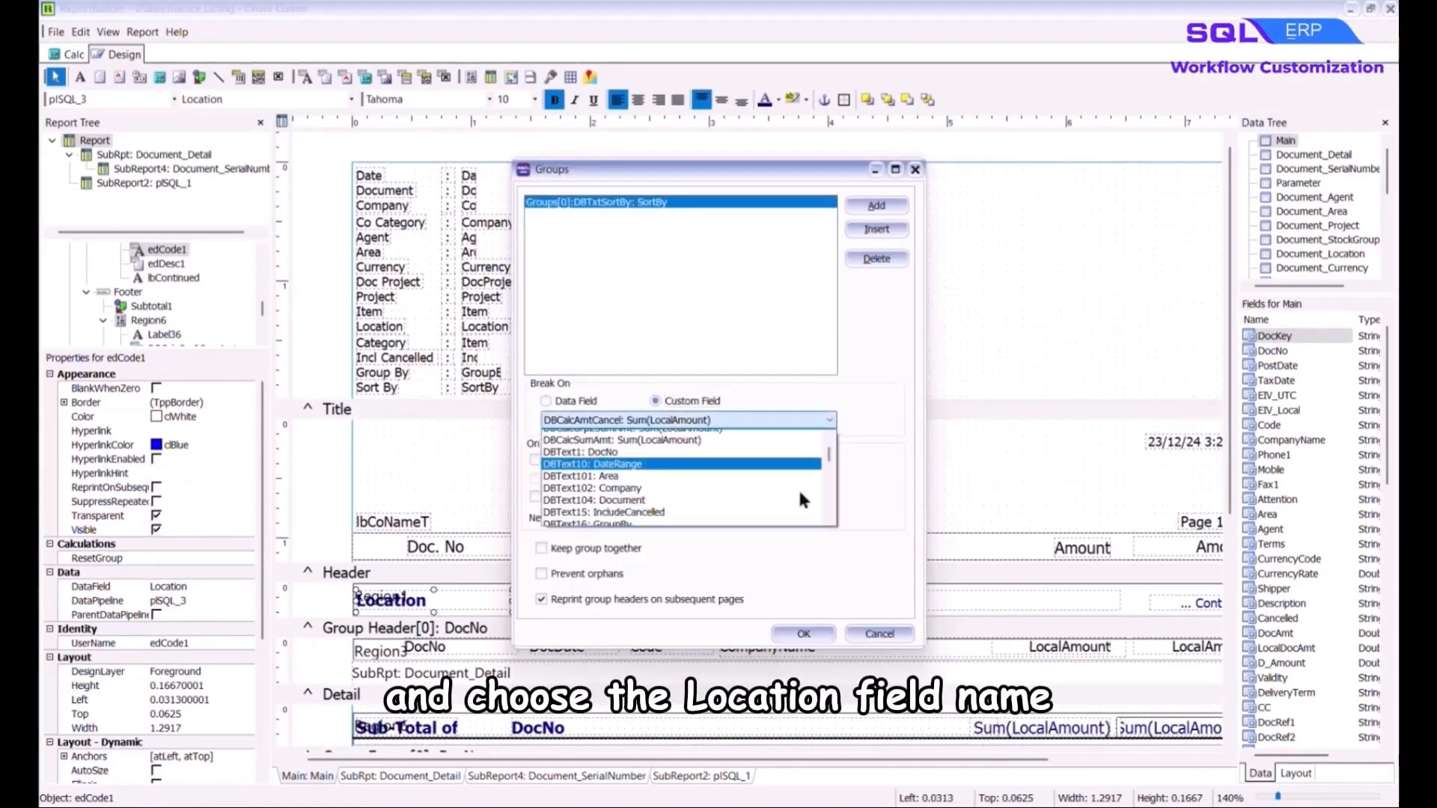
{"action": "left_click", "coordinate": [731, 441]}
{"action": "left_click", "coordinate": [825, 636]}
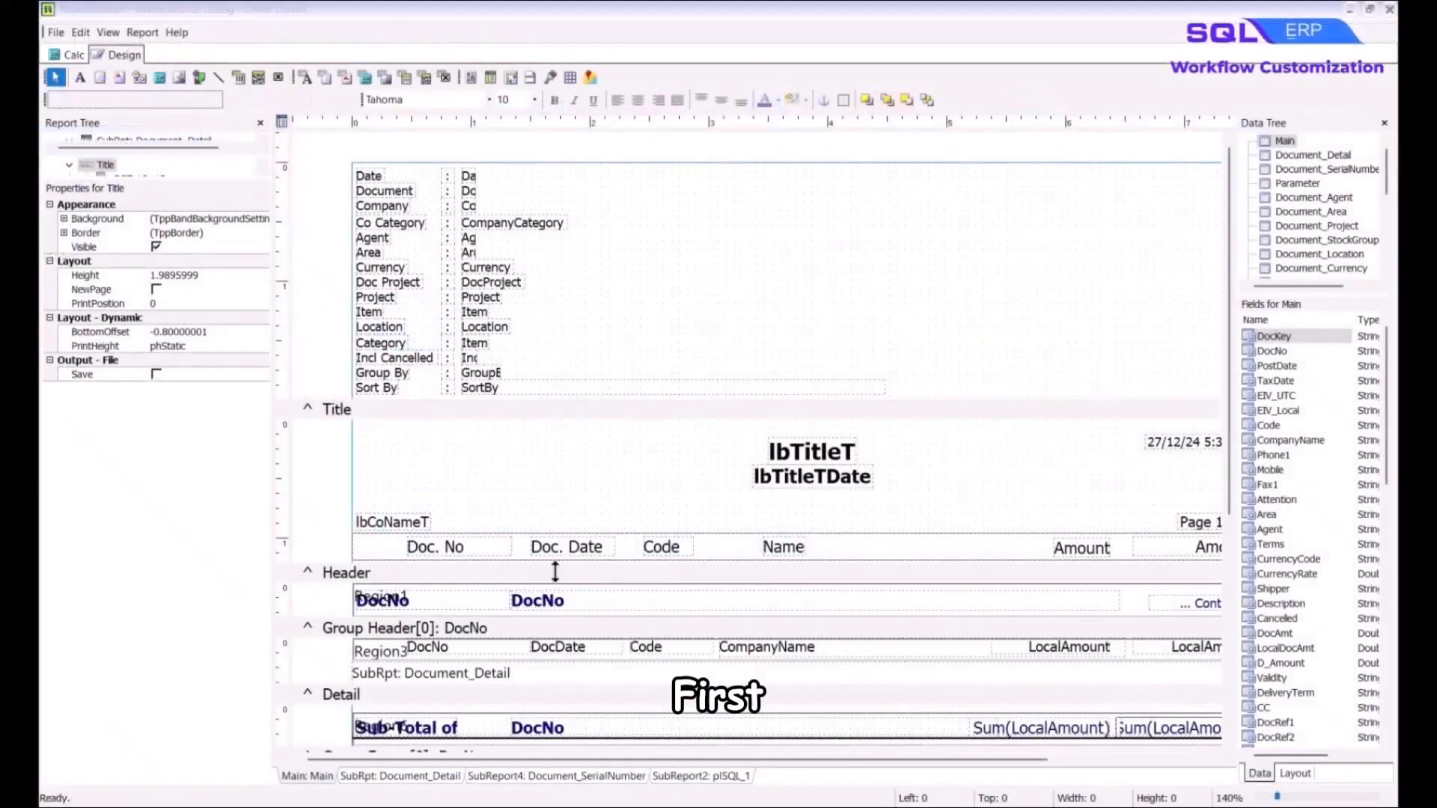
Move the Doc. No and Doc. Date header labels and their DocNo and DocDate fields together to the left edge of the report
{"action": "left_click", "coordinate": [487, 547]}
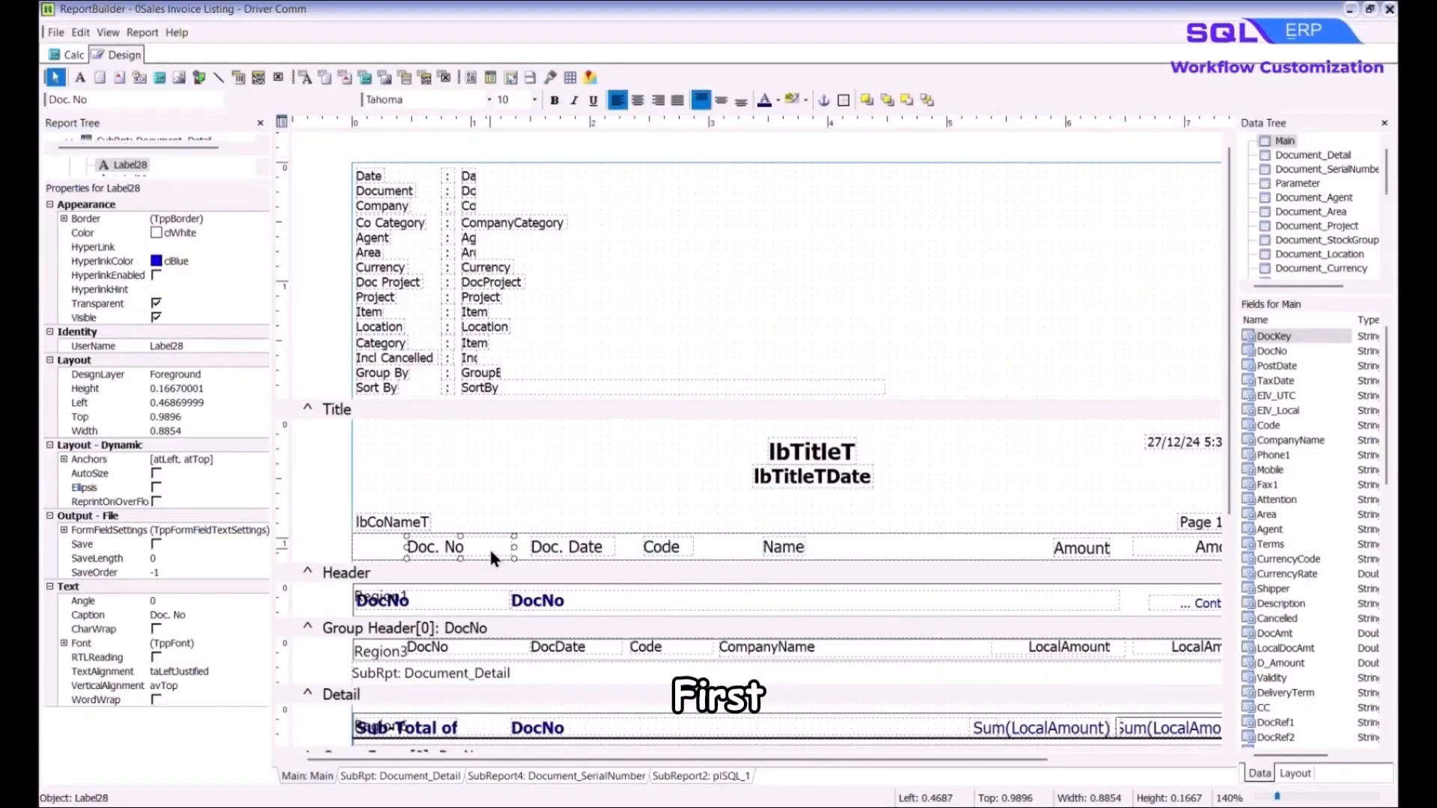
{"action": "left_click", "coordinate": [572, 549], "text": "shift"}
{"action": "left_click", "coordinate": [481, 648], "text": "shift"}
{"action": "left_click", "coordinate": [585, 649], "text": "shift"}
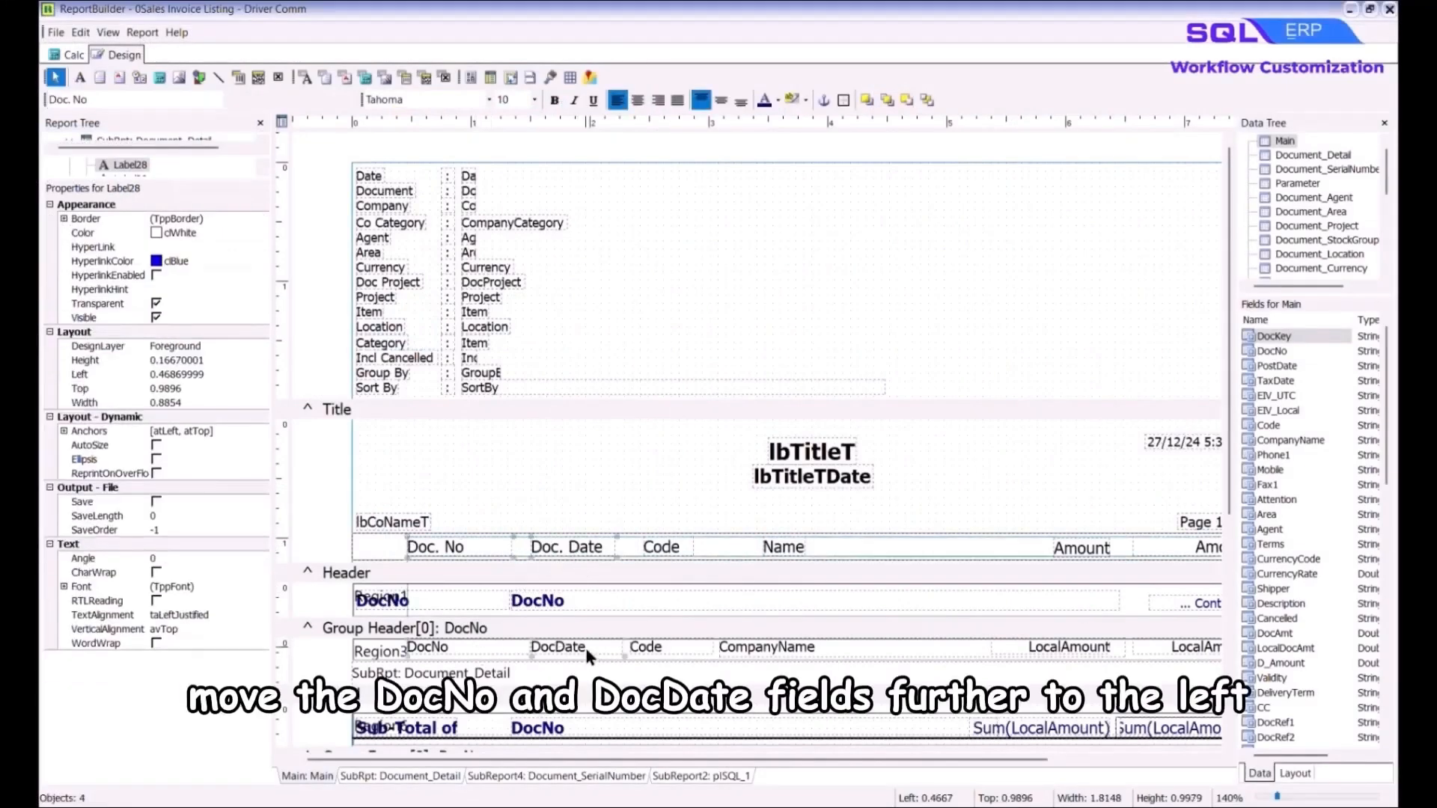
{"action": "left_click_drag", "start_coordinate": [463, 543], "coordinate": [366, 552]}
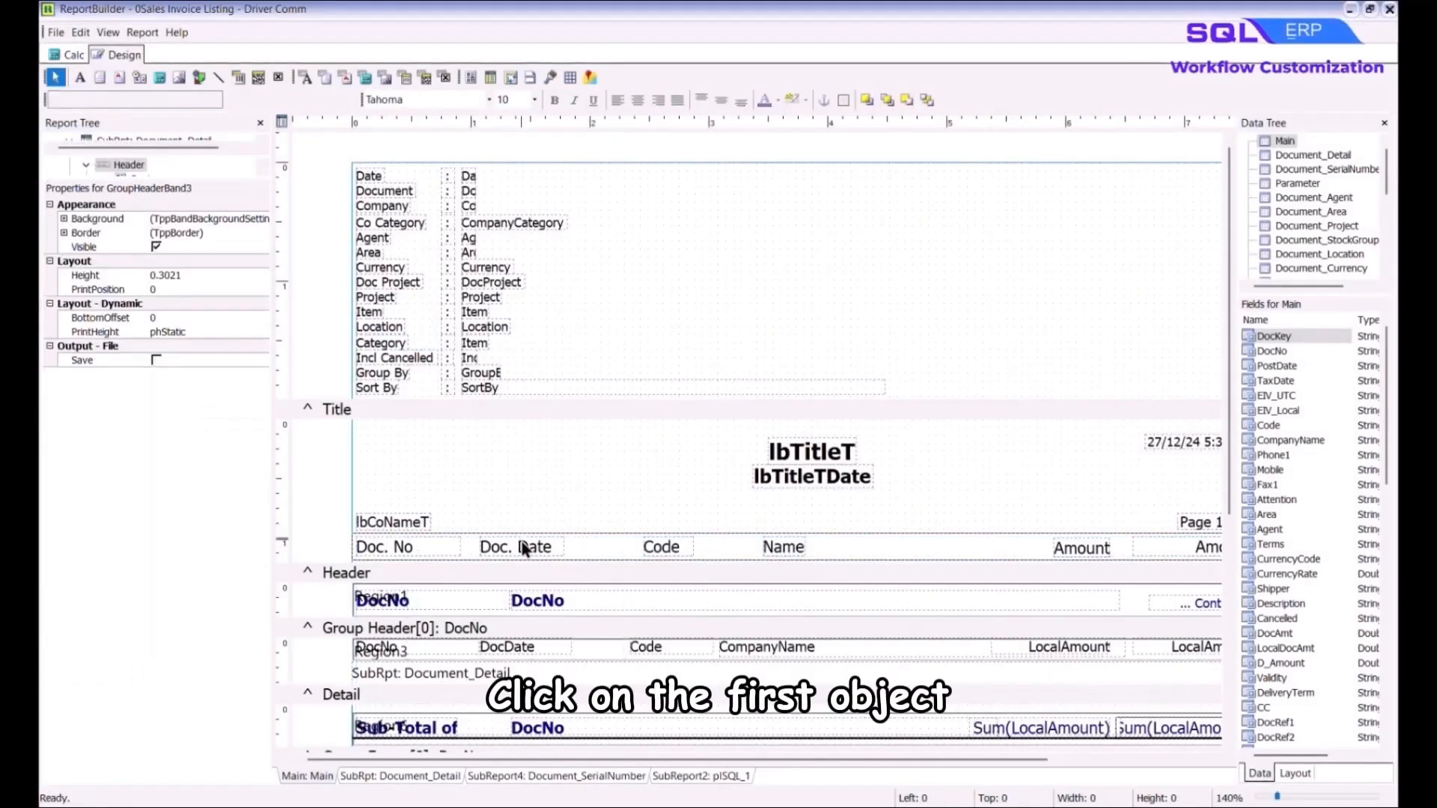
Shift the Doc. Date label and DocDate field together further left, closer to the Doc. No column
{"action": "left_click", "coordinate": [522, 547]}
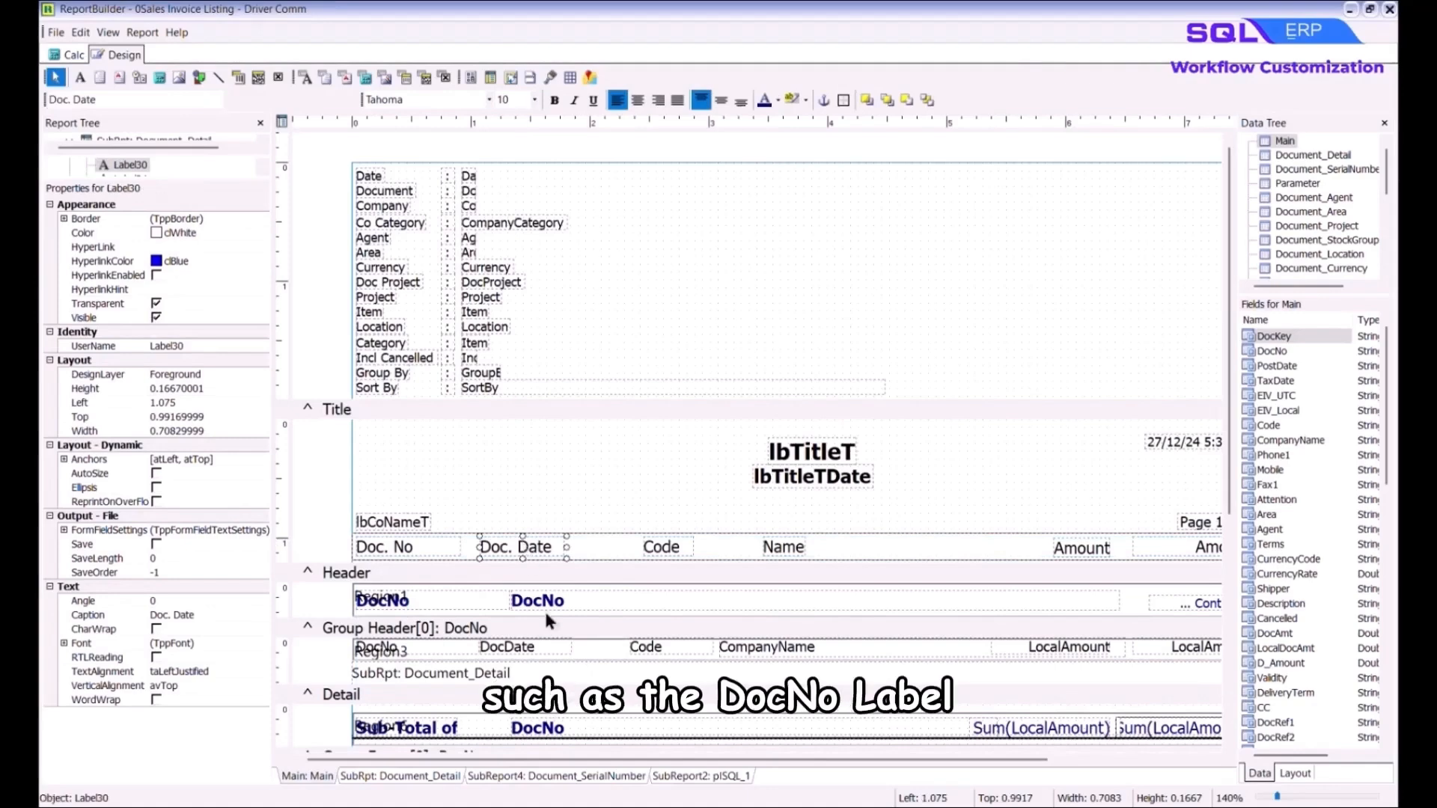
{"action": "left_click", "coordinate": [554, 648], "text": "shift"}
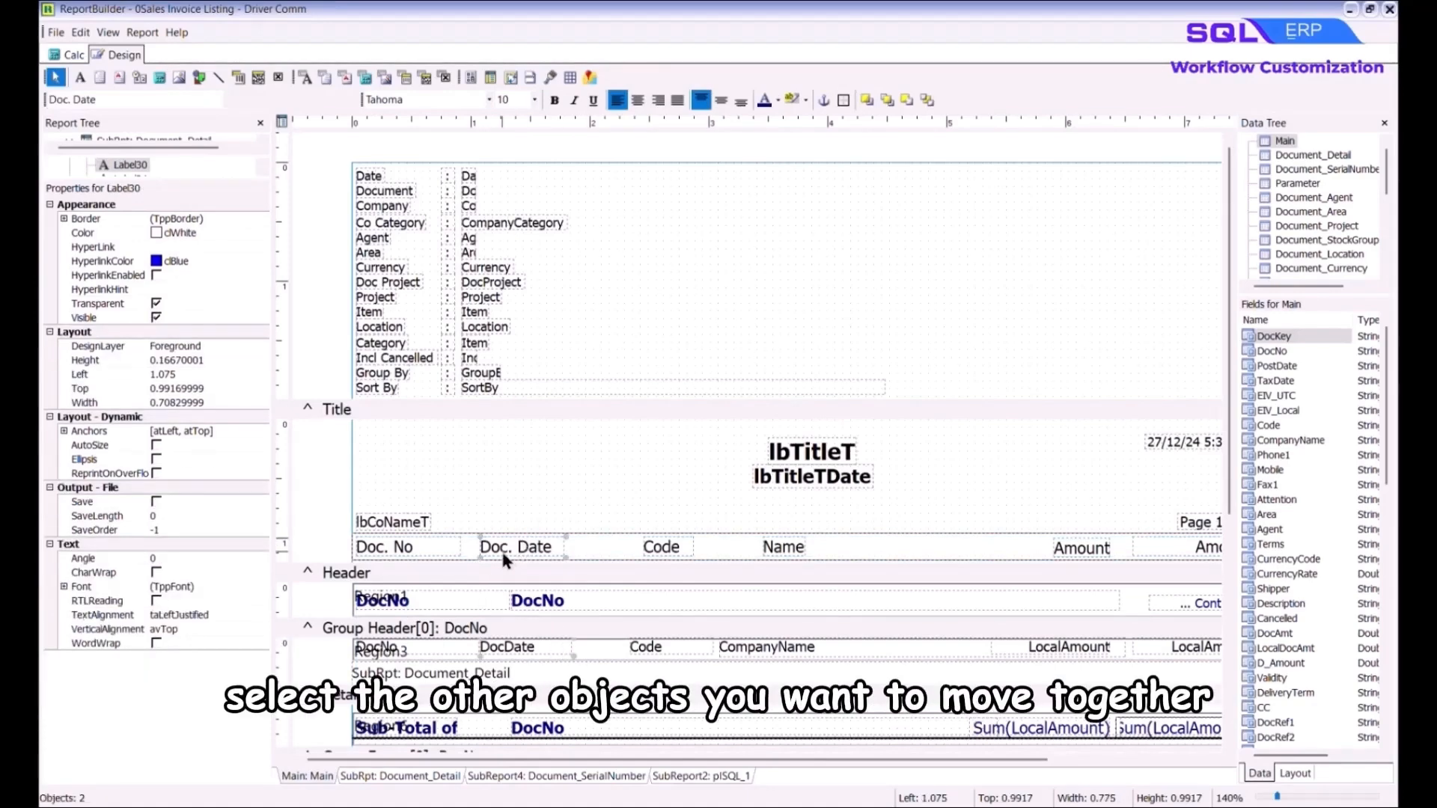
{"action": "left_click_drag", "start_coordinate": [500, 551], "coordinate": [461, 551]}
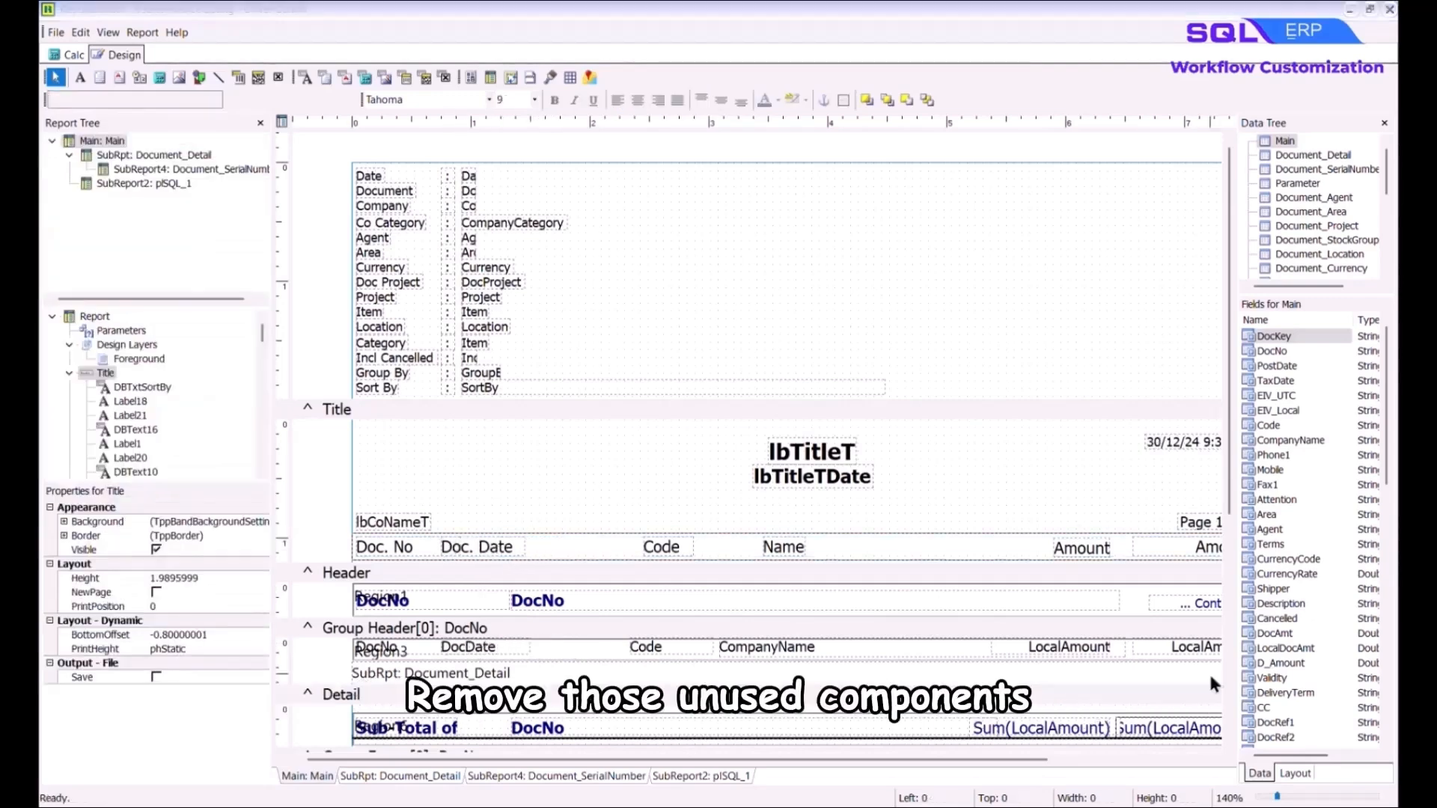
Delete the Code header label and the Code field in the Detail band
{"action": "left_click", "coordinate": [668, 547]}
{"action": "left_click", "coordinate": [684, 649], "text": "shift"}
{"action": "key", "text": "Delete"}
Delete the duplicate LocalAmount field in the Detail band, its group footer subtotal, and both LocalAmount totals in the Summary band
{"action": "scroll", "coordinate": [1192, 689], "scroll_direction": "down", "scroll_amount": 5}
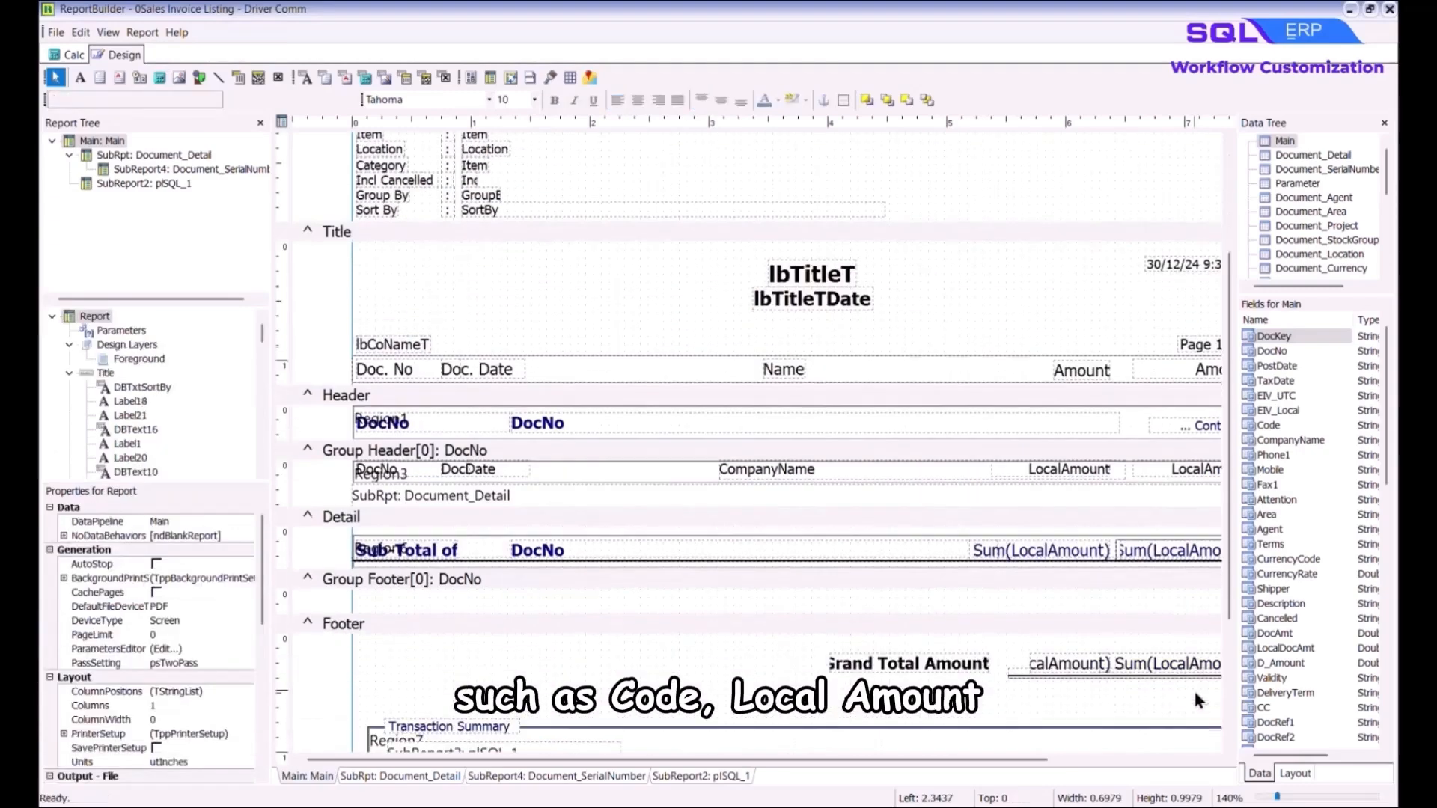
{"action": "left_click", "coordinate": [1160, 365]}
{"action": "left_click", "coordinate": [1164, 443], "text": "shift"}
{"action": "left_click", "coordinate": [1138, 556], "text": "shift"}
{"action": "left_click", "coordinate": [1070, 553], "text": "shift"}
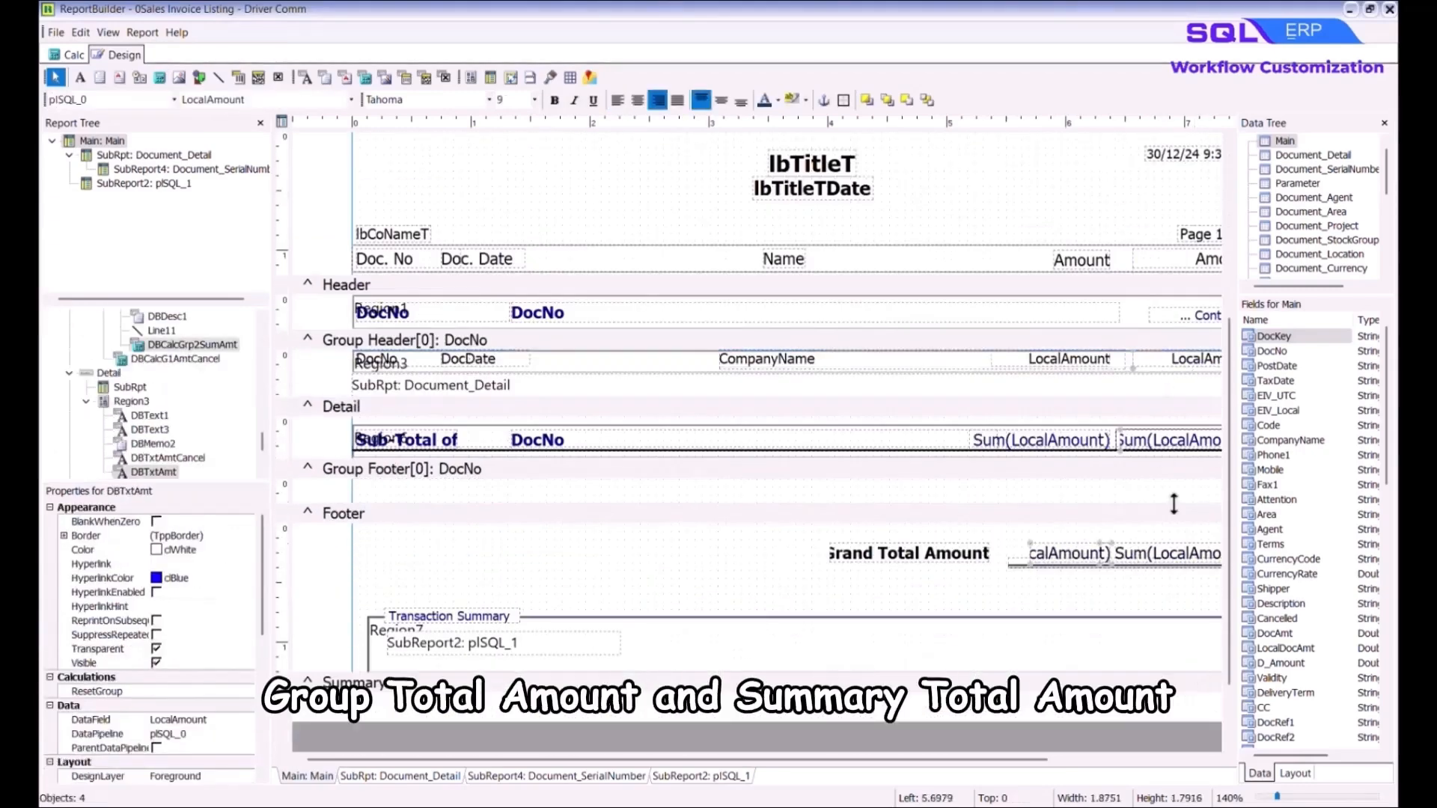
{"action": "key", "text": "Delete"}
Move the Name header label and the CompanyName field together further left, closer to the Doc. Date column
{"action": "scroll", "coordinate": [1202, 663], "scroll_direction": "up", "scroll_amount": 5}
{"action": "left_click", "coordinate": [753, 549]}
{"action": "left_click", "coordinate": [751, 648], "text": "shift"}
{"action": "left_click_drag", "start_coordinate": [750, 552], "coordinate": [613, 549]}
Add Item Code and Qty labels to the Header band between the Name and Amount columns
{"action": "left_click", "coordinate": [80, 77]}
{"action": "left_click", "coordinate": [755, 541]}
{"action": "type", "text": "Item Code"}
{"action": "left_click", "coordinate": [898, 502]}
{"action": "left_click", "coordinate": [80, 78]}
{"action": "left_click", "coordinate": [873, 540]}
{"action": "type", "text": "Qty"}
Reposition the Amount label, LocalAmount field and group subtotal beside the Qty column, and add a Comm. Rate header label
{"action": "left_click", "coordinate": [1031, 545]}
{"action": "left_click", "coordinate": [1044, 648], "text": "shift"}
{"action": "left_click", "coordinate": [1047, 727], "text": "shift"}
{"action": "left_click_drag", "start_coordinate": [1062, 548], "coordinate": [1263, 565]}
{"action": "left_click", "coordinate": [80, 77]}
{"action": "left_click", "coordinate": [1001, 541]}
{"action": "type", "text": "Comm. Rate"}
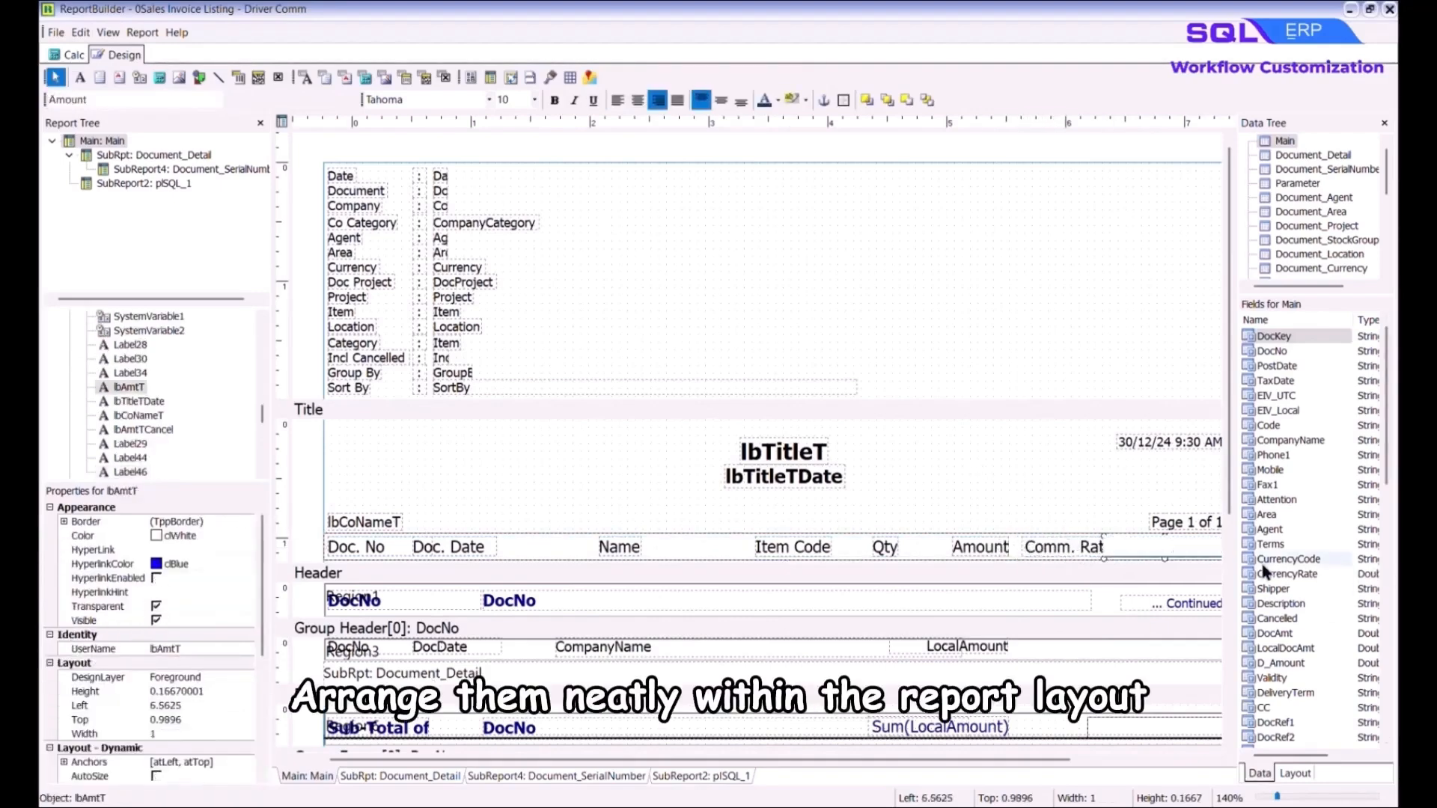
Add a DBText under Item Code in the Detail band, bound to the ItemCode field of plSQL_3
{"action": "left_click", "coordinate": [1210, 665]}
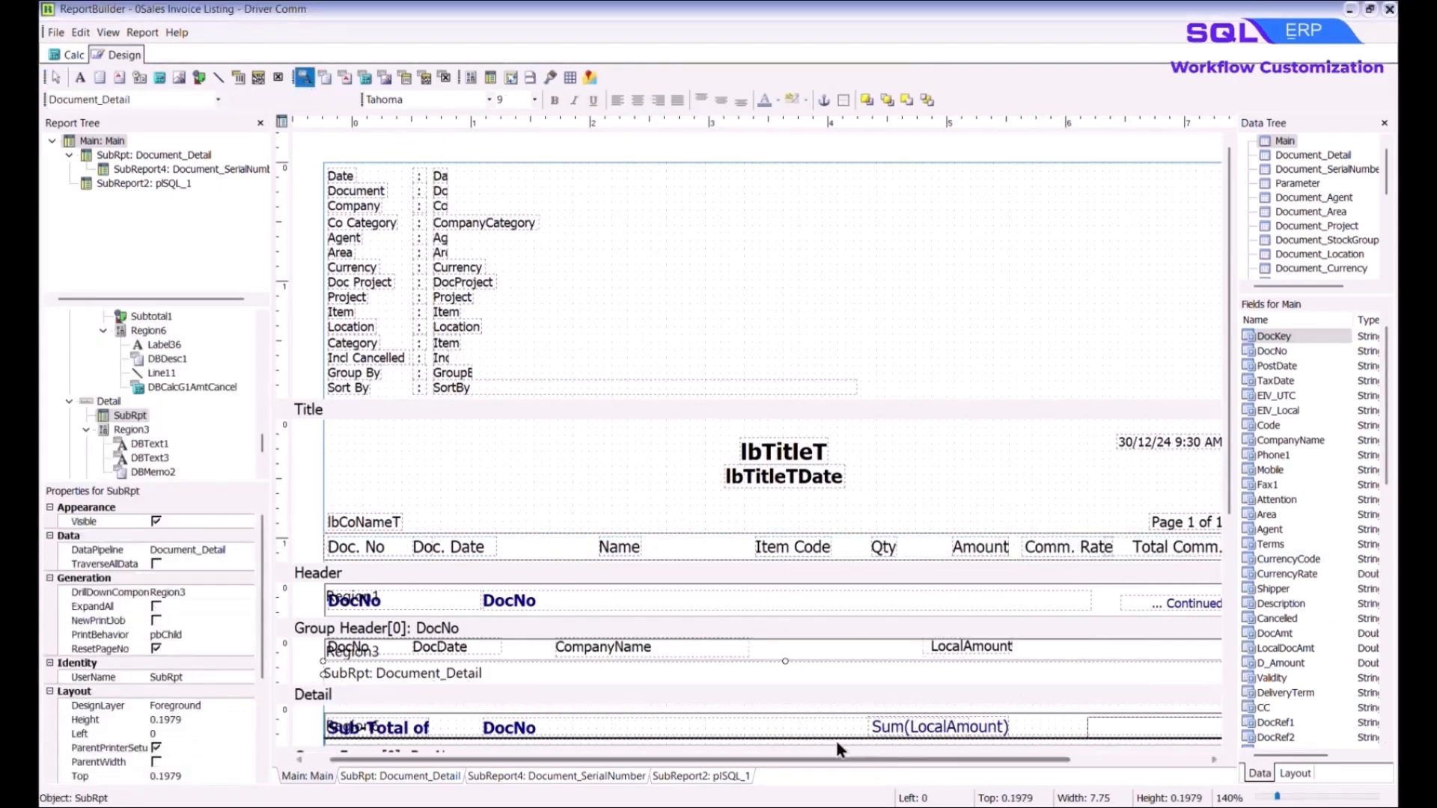
{"action": "left_click", "coordinate": [757, 640]}
{"action": "left_click", "coordinate": [174, 99]}
{"action": "scroll", "coordinate": [112, 224], "scroll_direction": "down", "scroll_amount": 3}
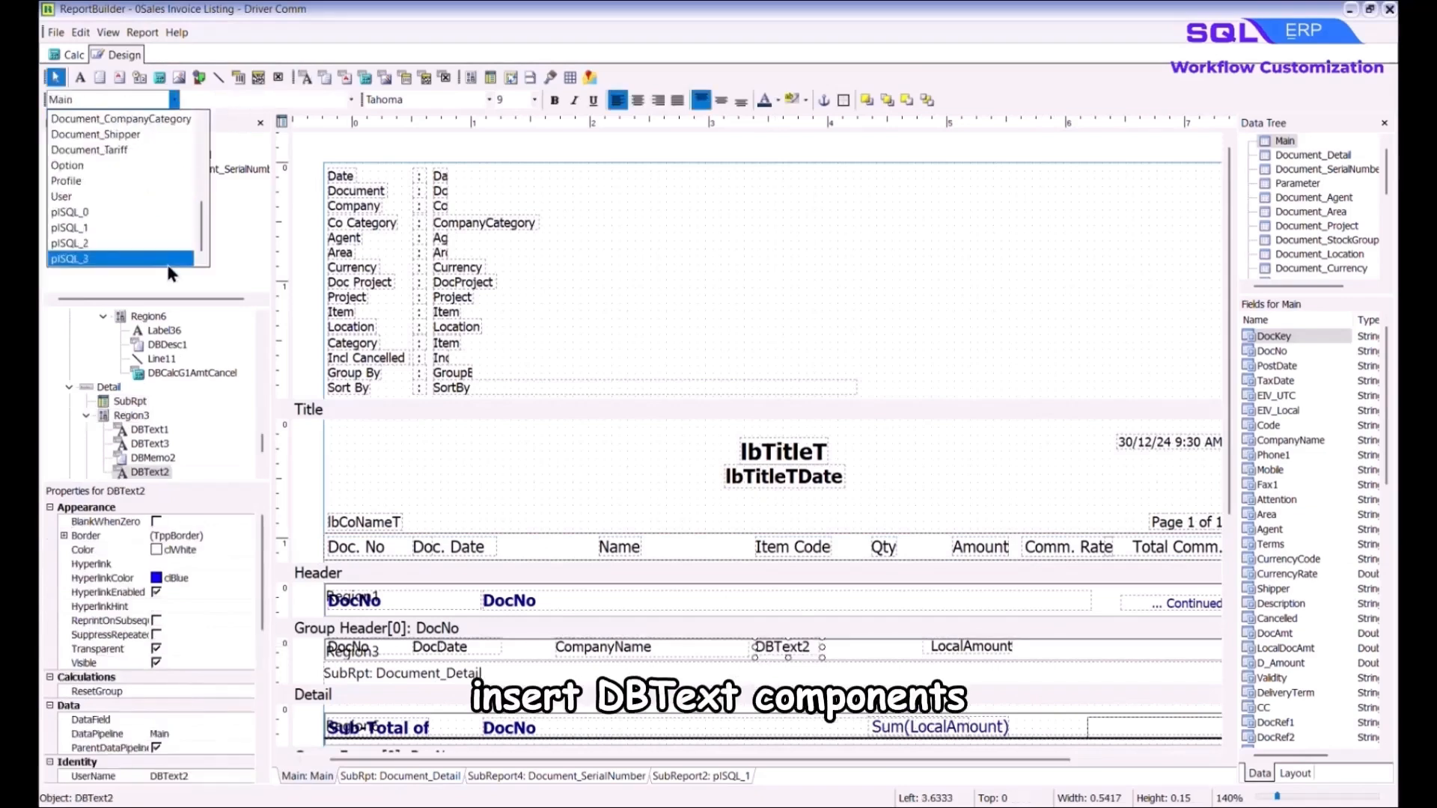
{"action": "left_click", "coordinate": [166, 262]}
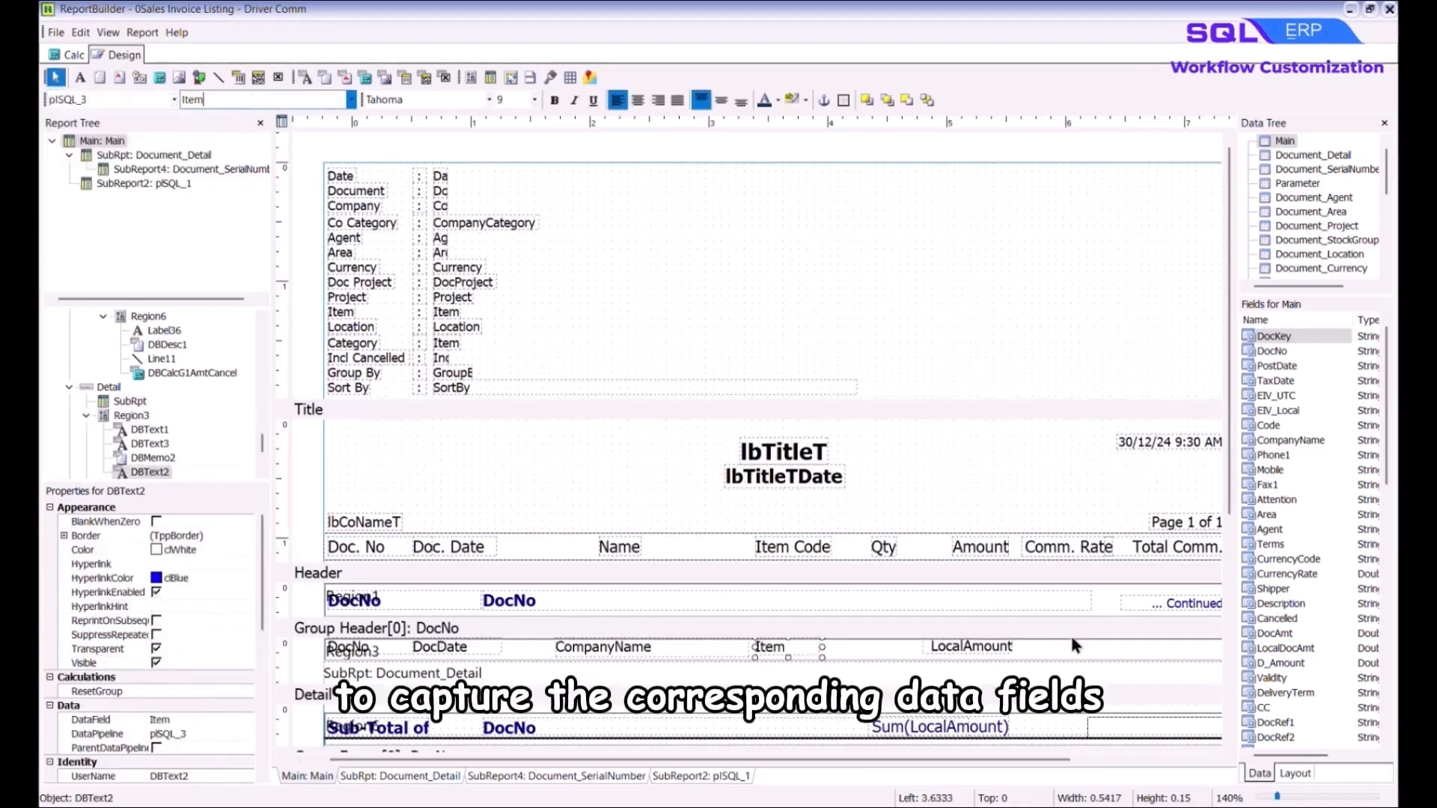
{"action": "left_click", "coordinate": [1116, 653]}
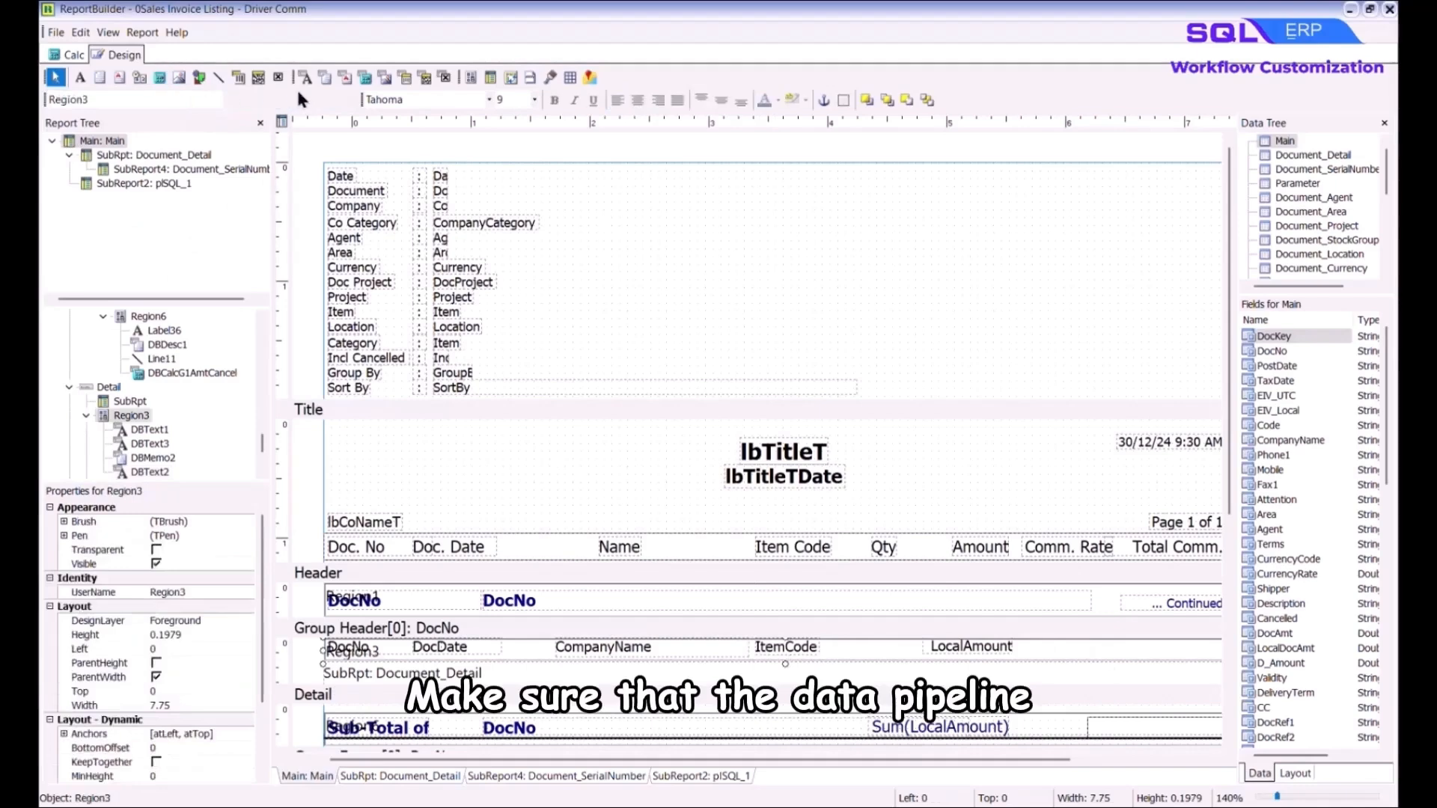
Add a DBText under the Qty label in the Detail band, bound to the Qty field of plSQL_3
{"action": "left_click", "coordinate": [303, 77]}
{"action": "left_click", "coordinate": [843, 642]}
{"action": "left_click", "coordinate": [174, 99]}
{"action": "scroll", "coordinate": [149, 187], "scroll_direction": "down", "scroll_amount": 3}
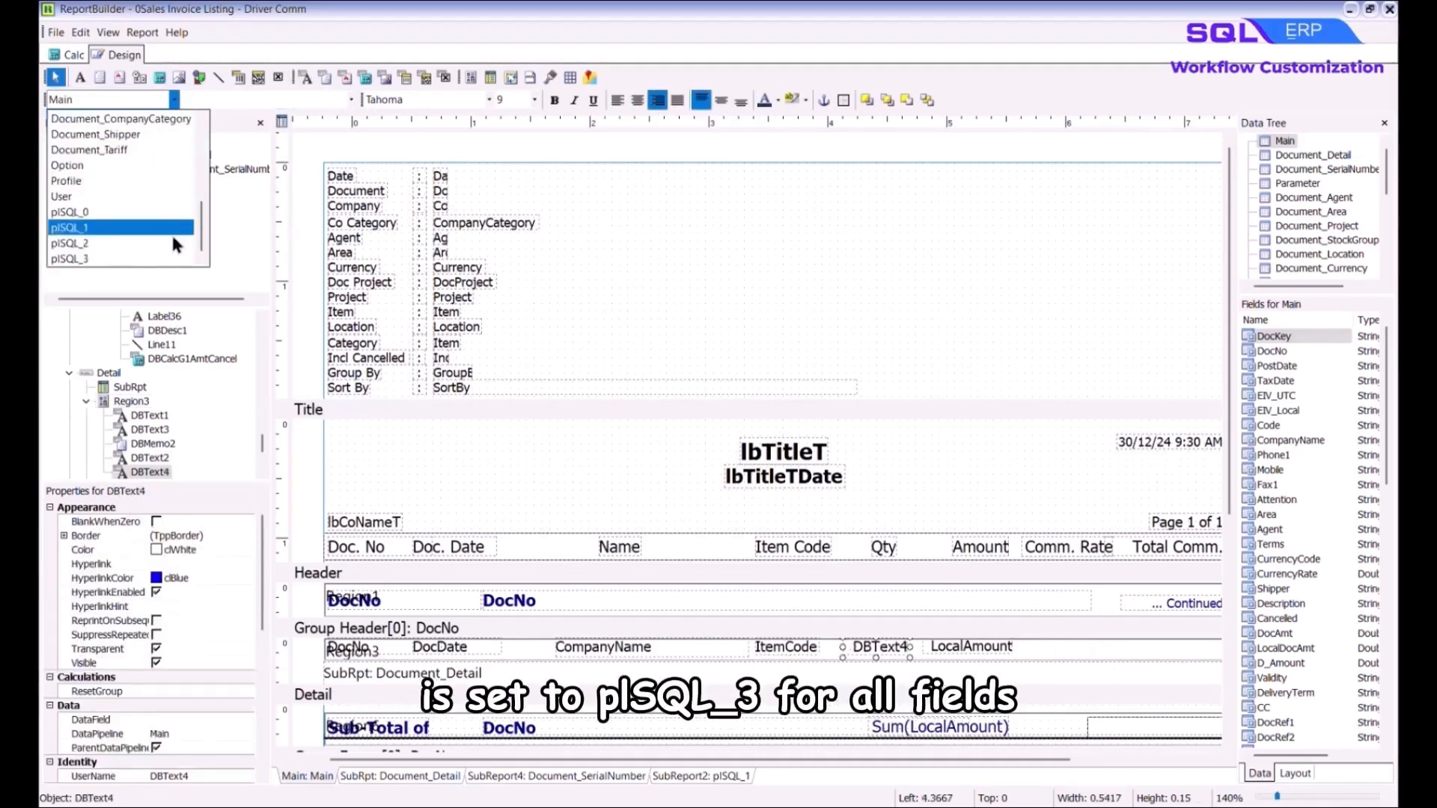
{"action": "left_click", "coordinate": [120, 258]}
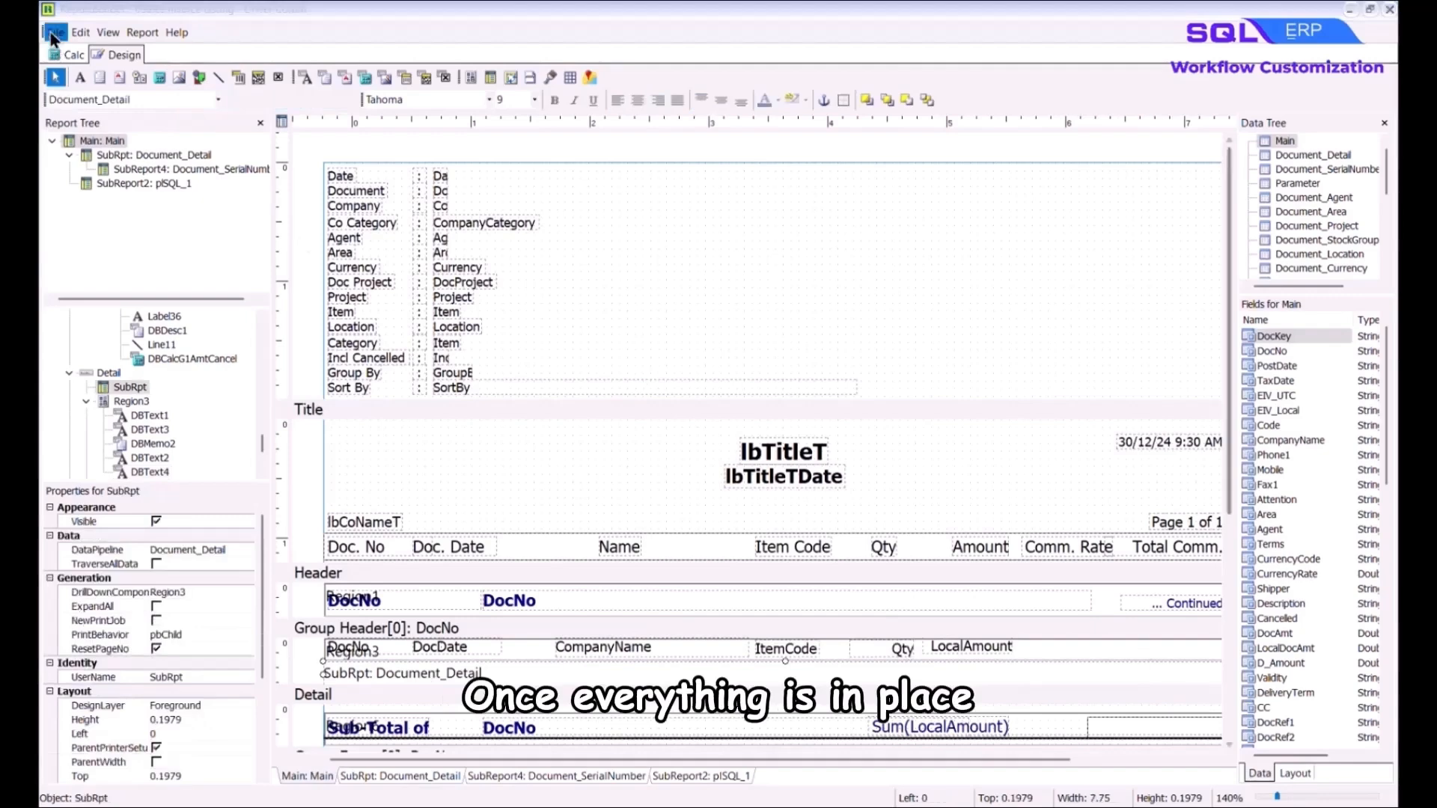
Save the report layout and preview the 0Sales Invoice Listing - Driver Comm report from the invoice listing
{"action": "left_click", "coordinate": [52, 32]}
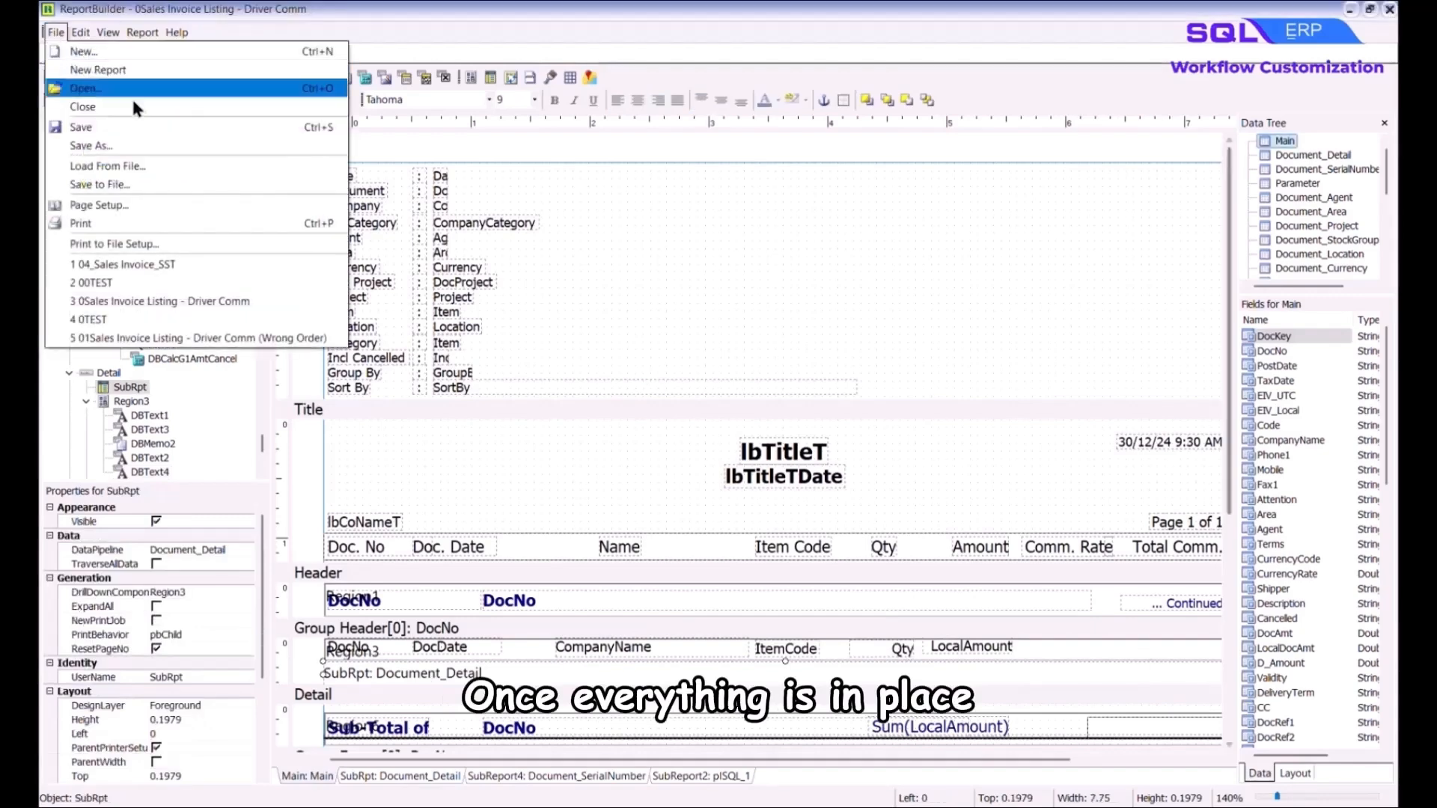
{"action": "left_click", "coordinate": [199, 125]}
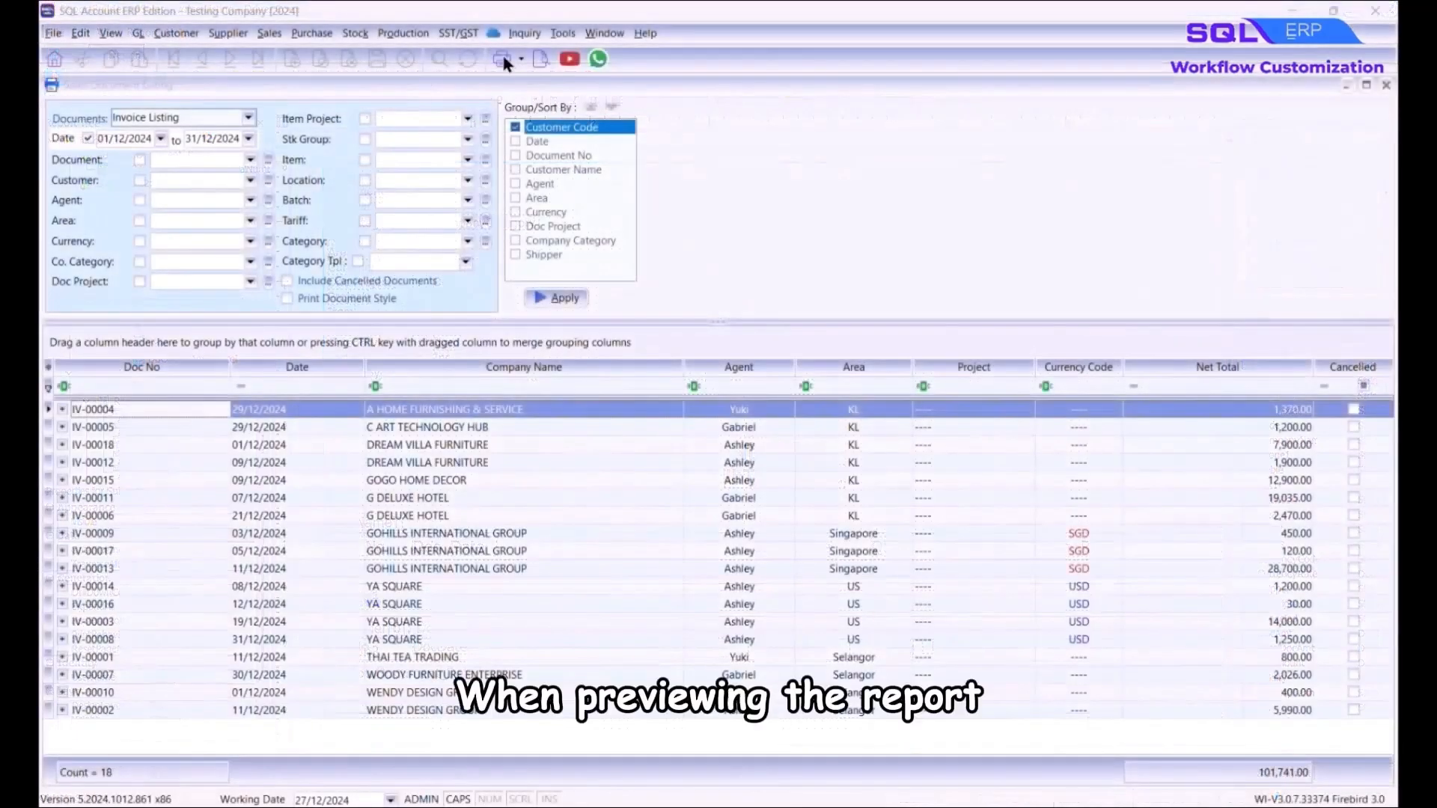
{"action": "left_click", "coordinate": [539, 60]}
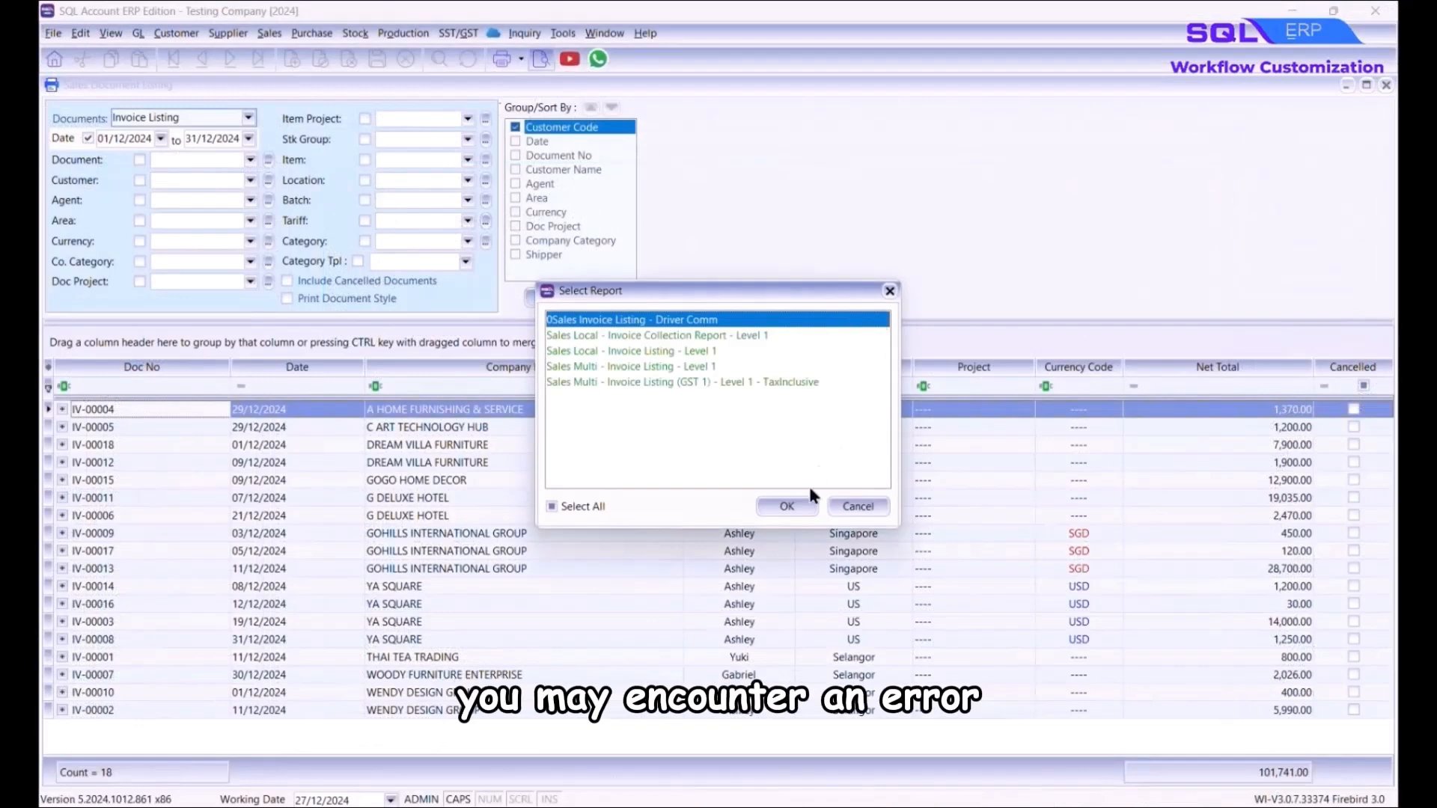
{"action": "left_click", "coordinate": [799, 511]}
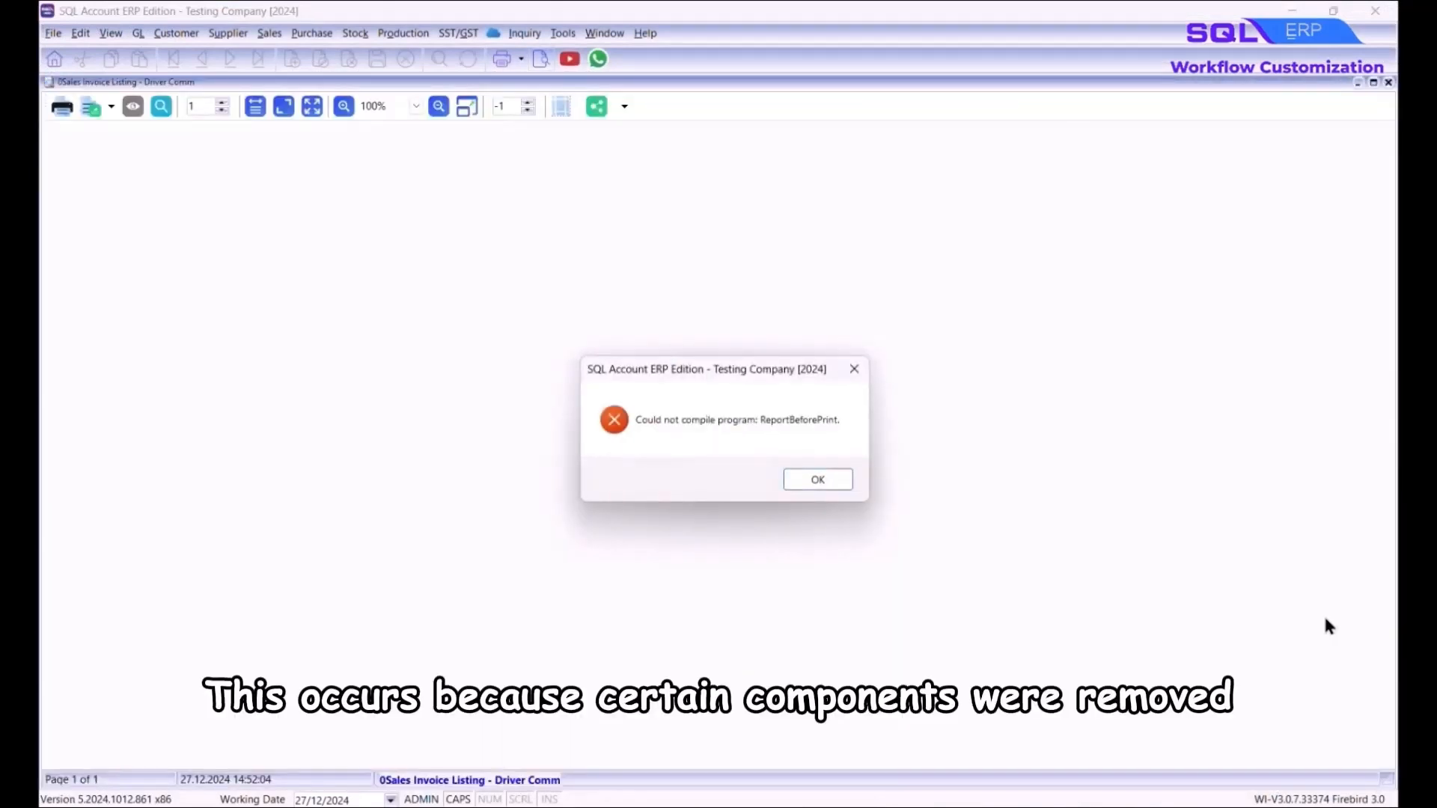
{"action": "left_click", "coordinate": [792, 480]}
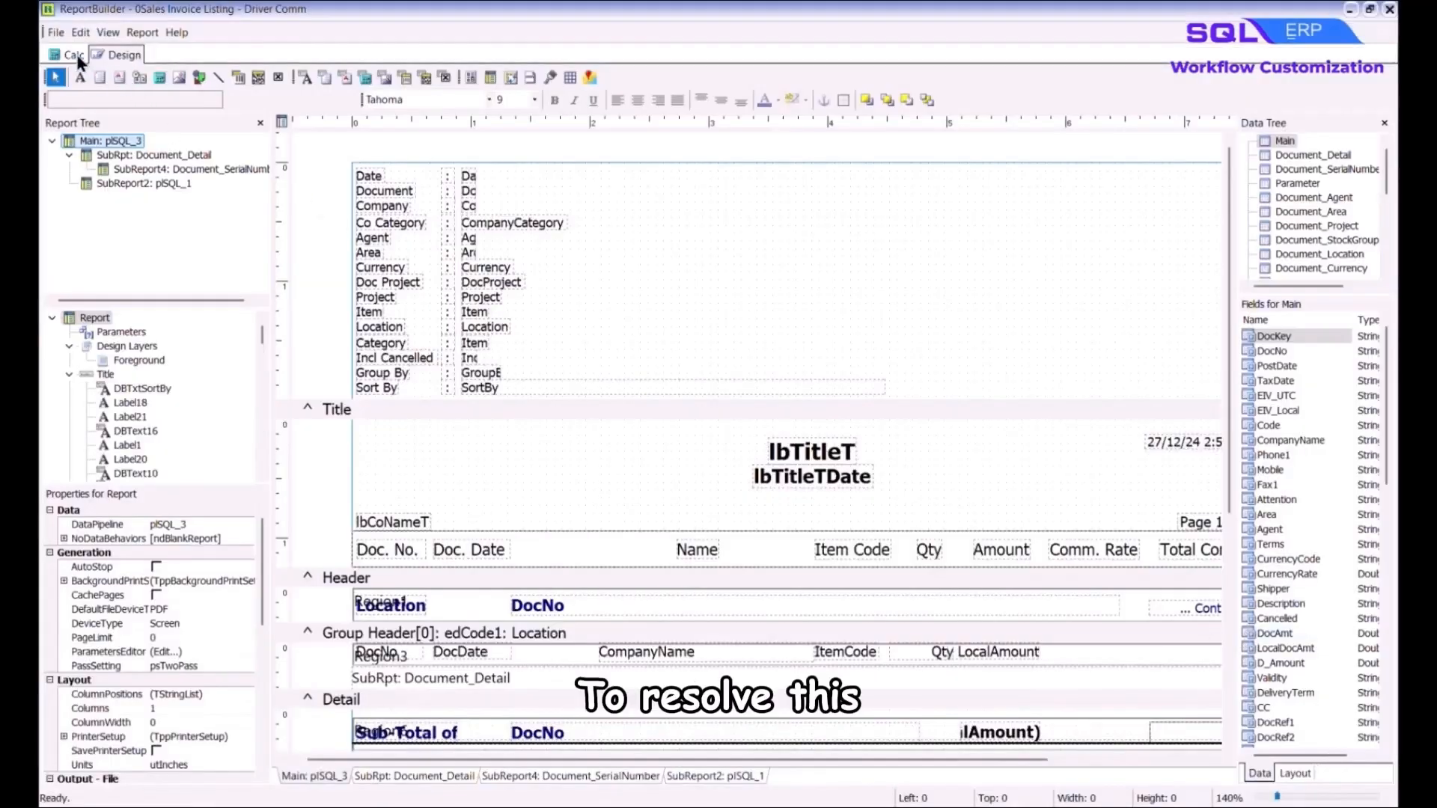
Comment out the DBTxtAmt.DisplayFormat line in the ReportBeforePrint event handler and compile the procedure
{"action": "left_click", "coordinate": [77, 54]}
{"action": "left_click", "coordinate": [140, 146]}
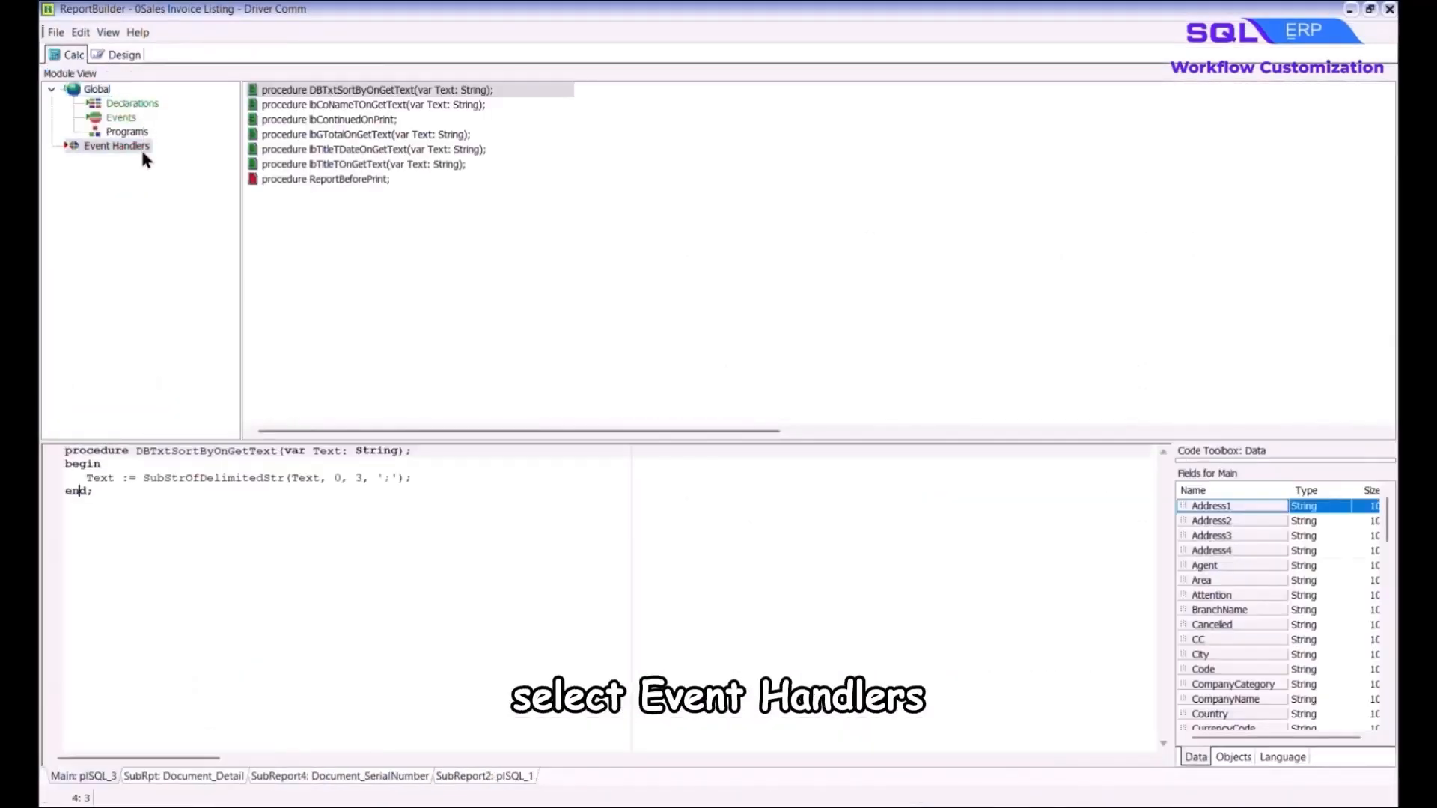
{"action": "left_click", "coordinate": [528, 179]}
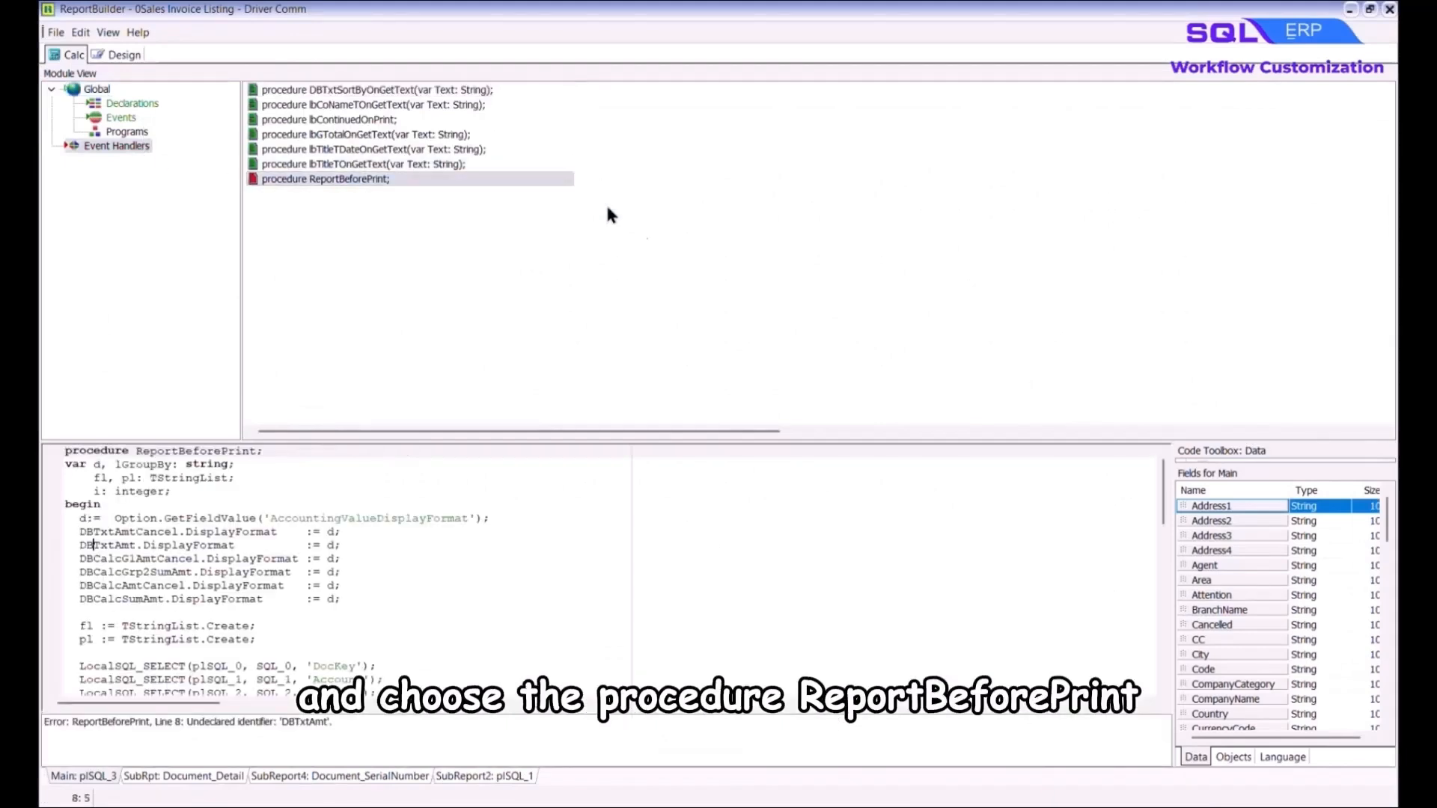
{"action": "left_click", "coordinate": [1134, 478]}
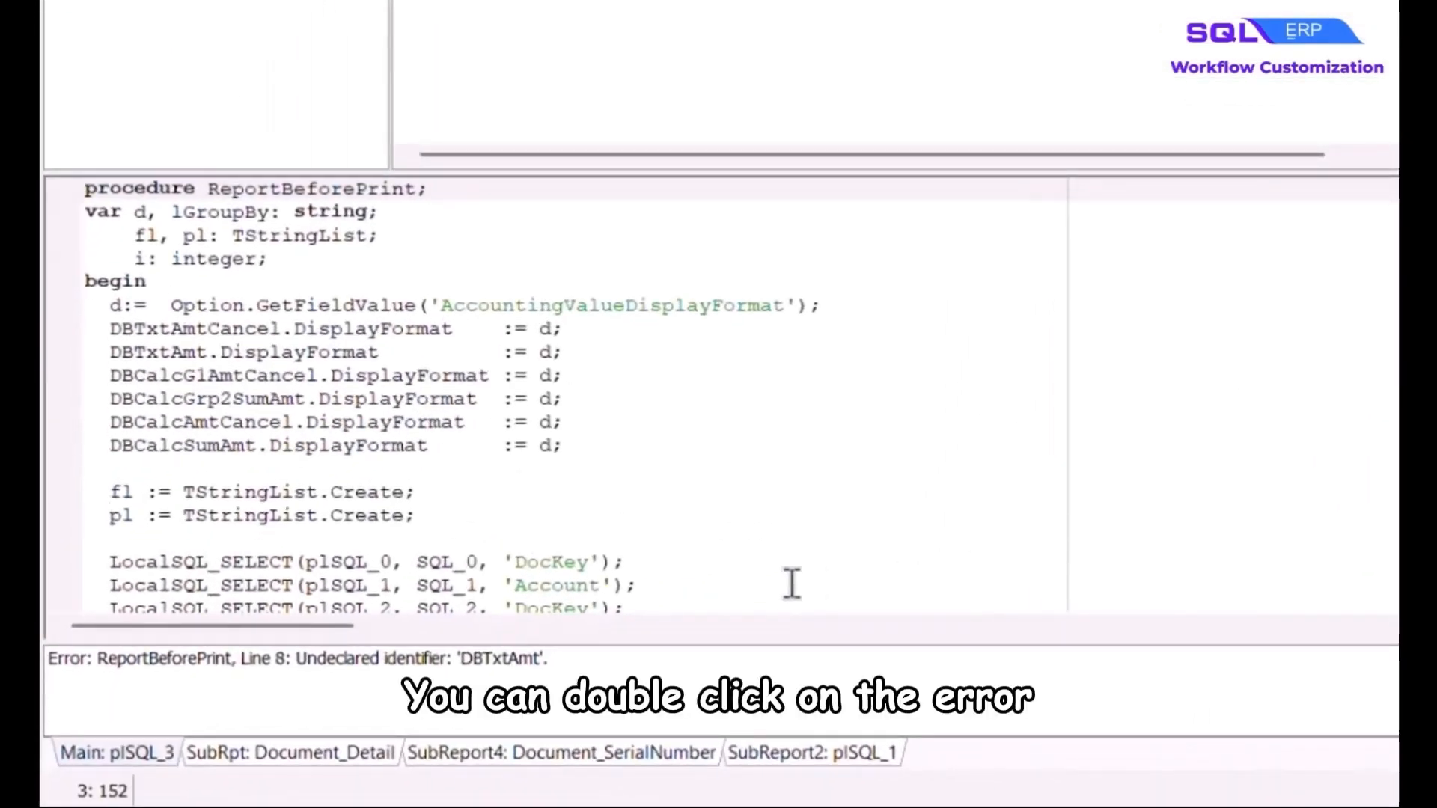
{"action": "left_click", "coordinate": [543, 658]}
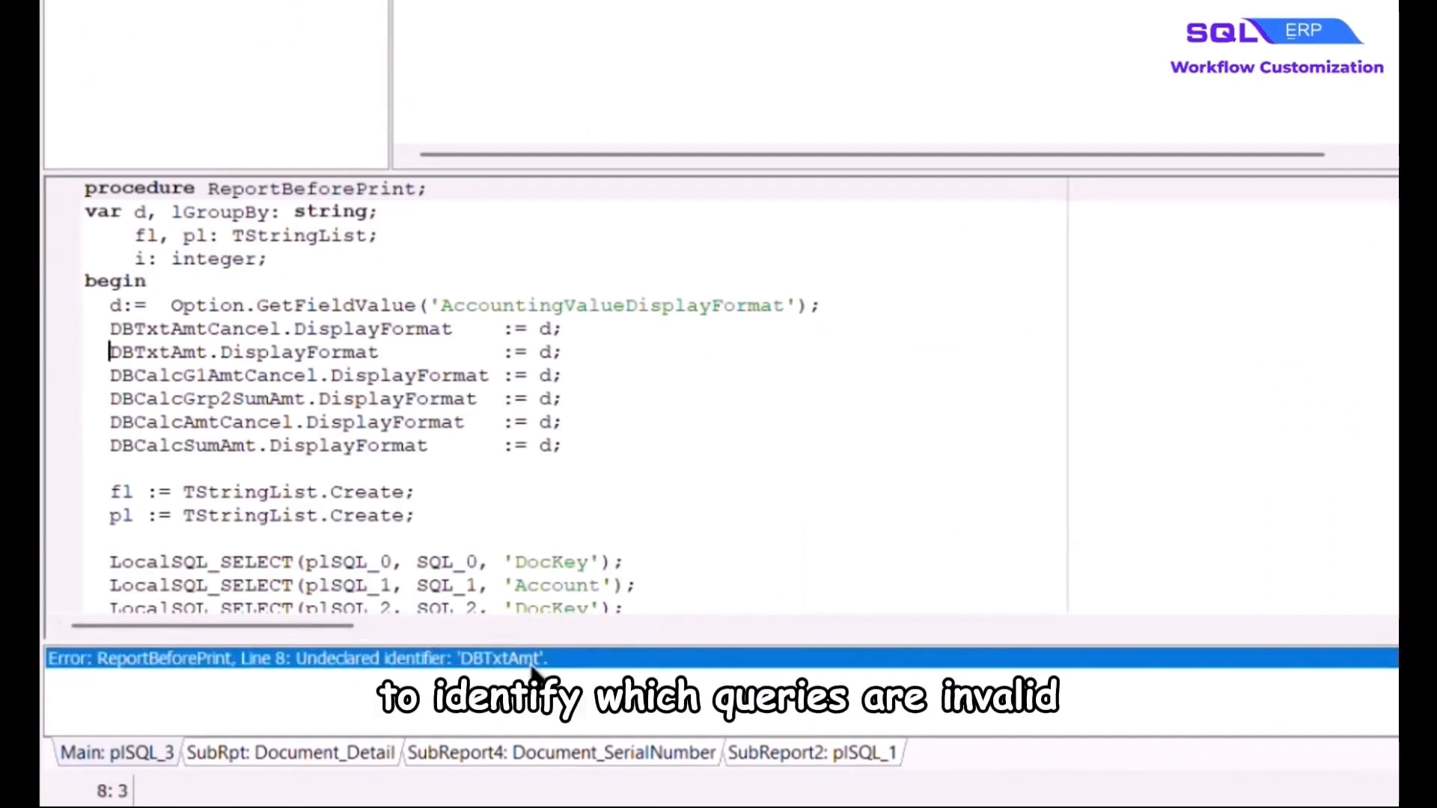
{"action": "type", "text": "//"}
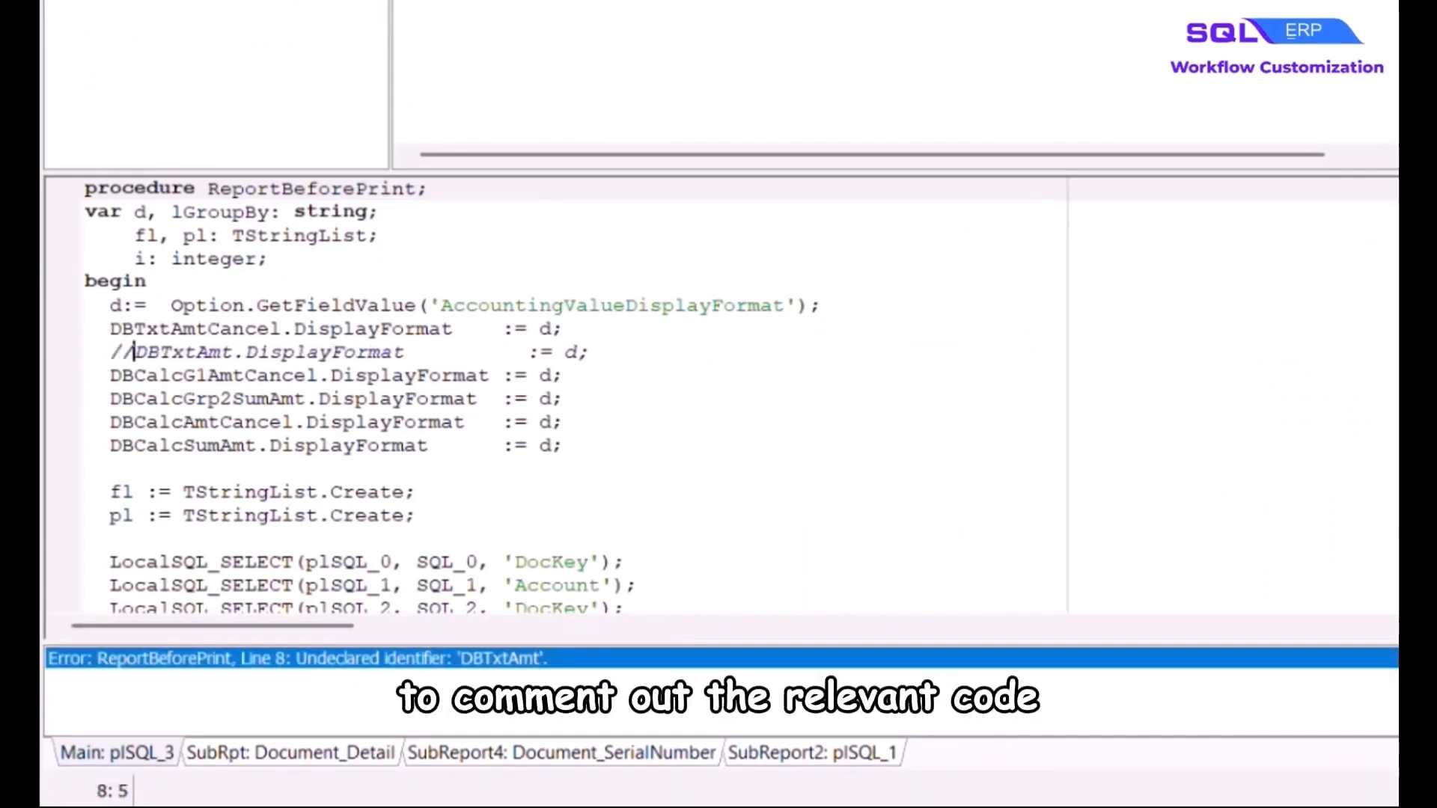
{"action": "right_click", "coordinate": [725, 380]}
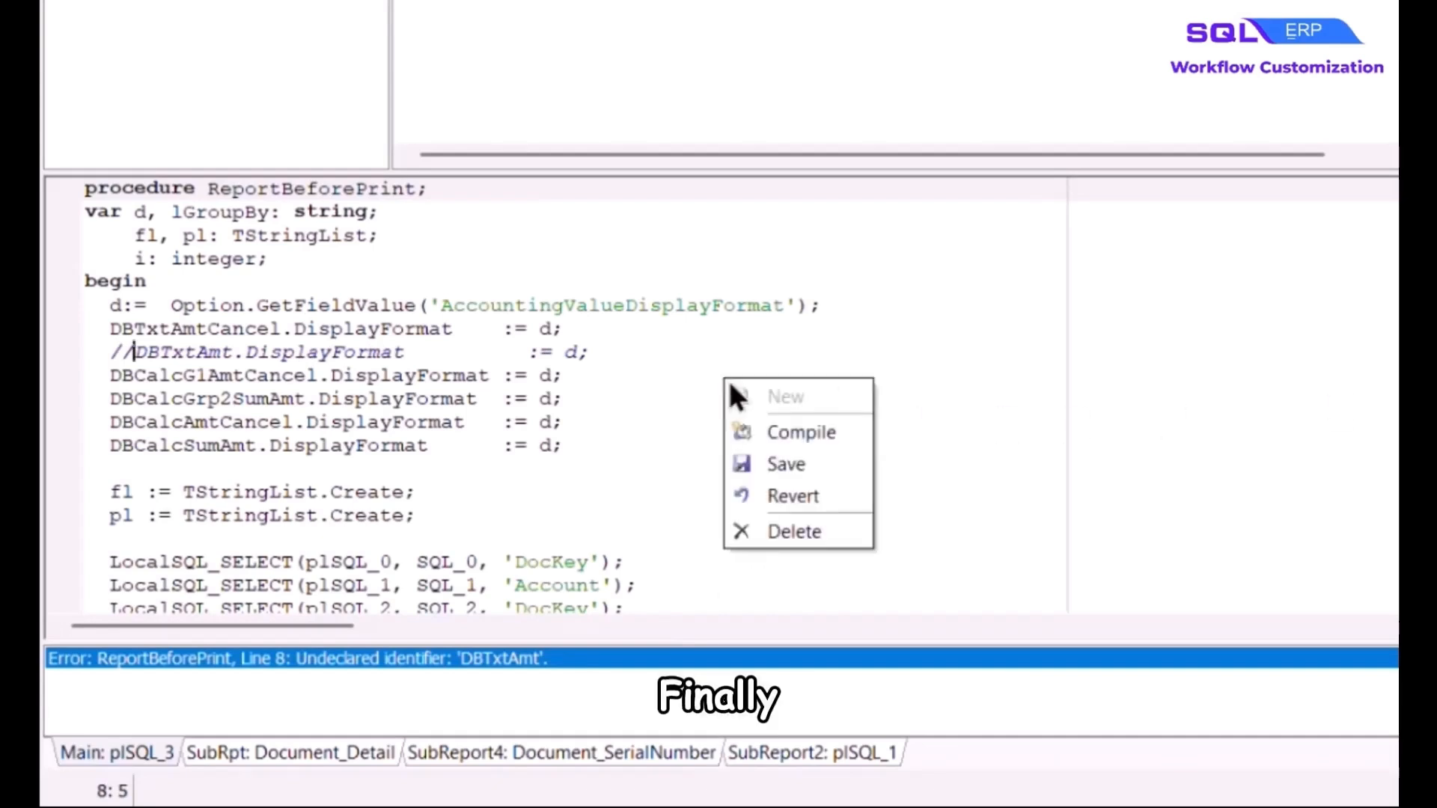
{"action": "left_click", "coordinate": [859, 428]}
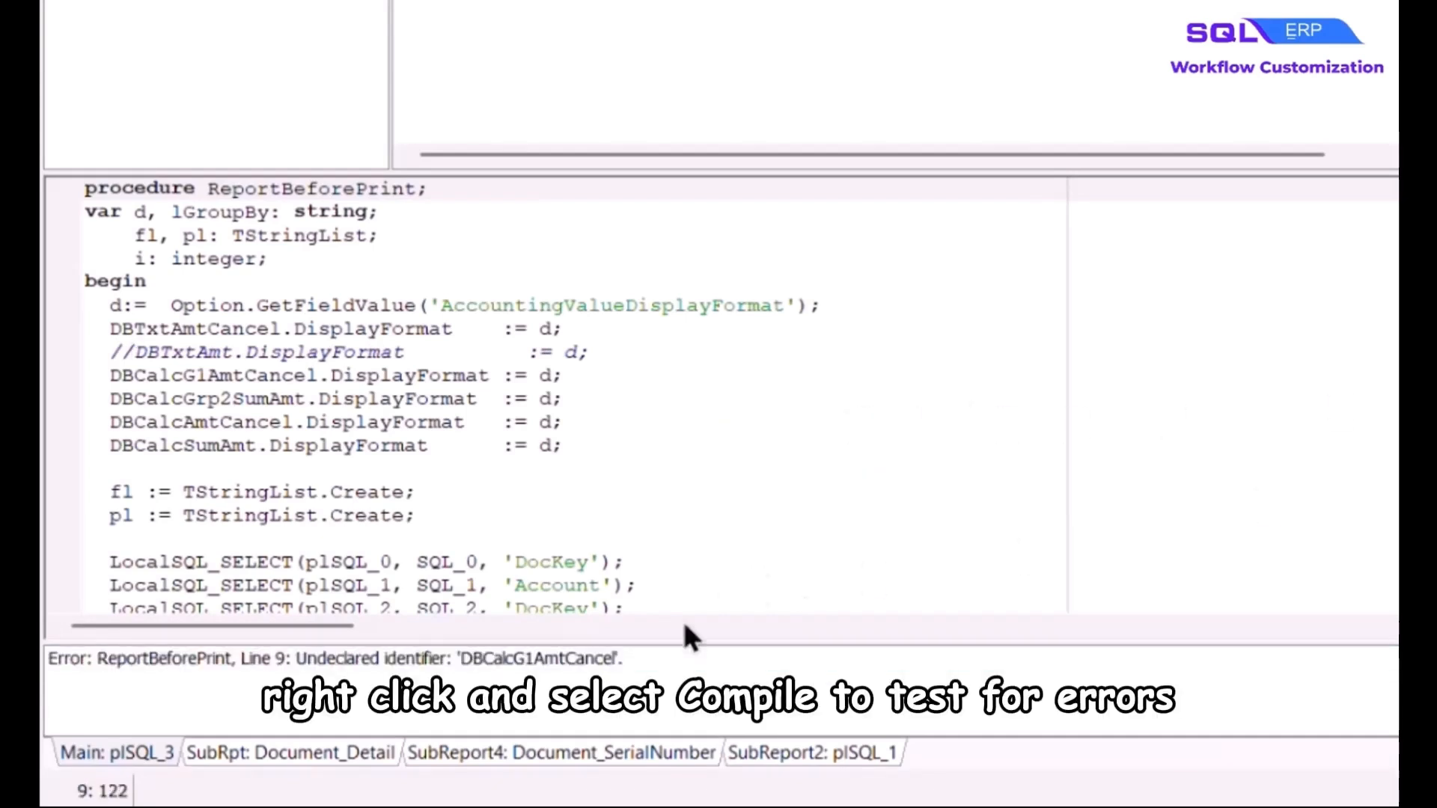
Comment out the DBCalcG1AmtCancel and DBCalcGrp2SumAmt display format lines, recompiling the procedure after each
{"action": "double_click", "coordinate": [591, 661]}
{"action": "type", "text": "//"}
{"action": "right_click", "coordinate": [744, 344]}
{"action": "left_click", "coordinate": [831, 392]}
{"action": "double_click", "coordinate": [703, 663]}
{"action": "type", "text": "//"}
{"action": "right_click", "coordinate": [928, 384]}
{"action": "left_click", "coordinate": [1025, 433]}
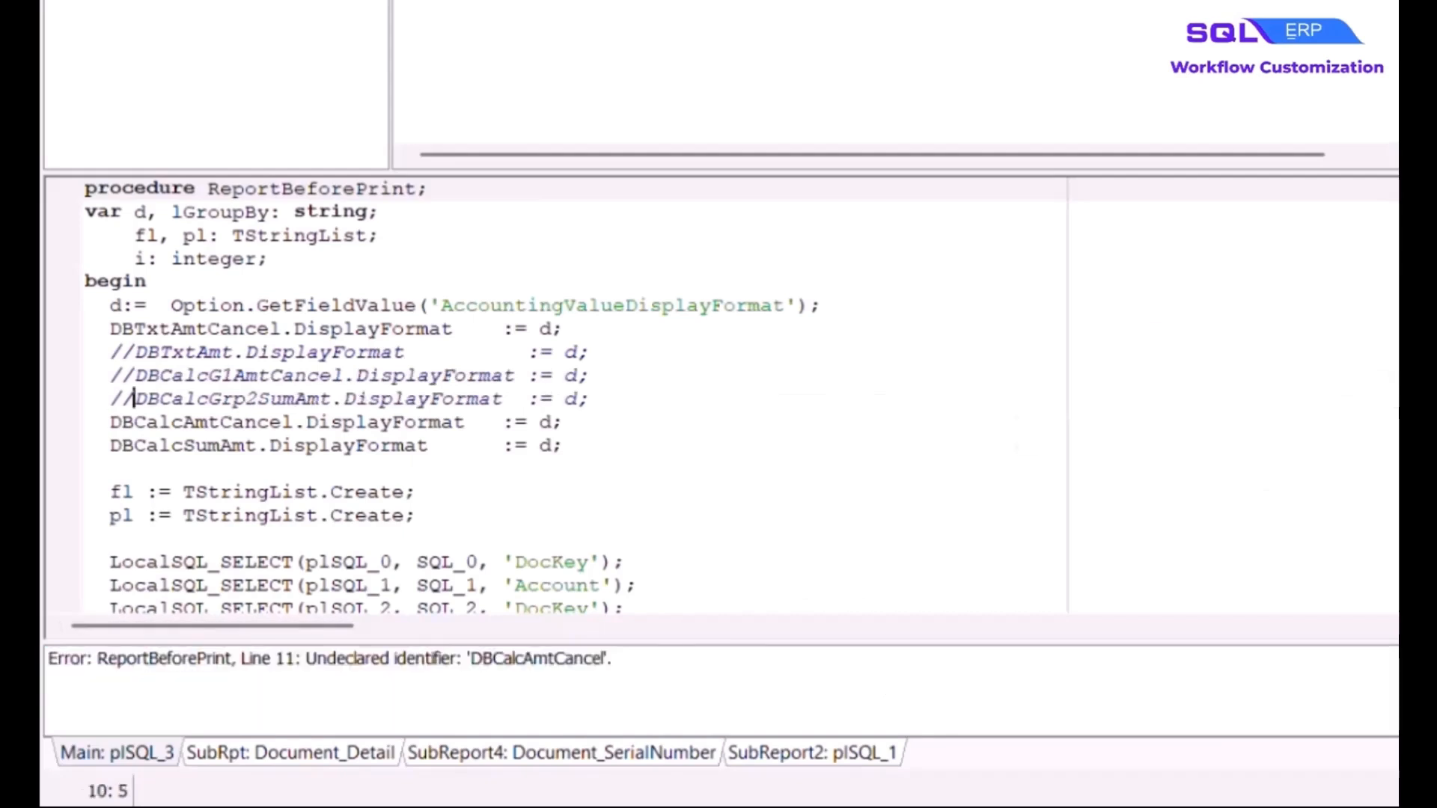
Comment out the DBCalcAmtCancel and DBCalcSumAmt display format lines, recompiling the procedure after each
{"action": "double_click", "coordinate": [749, 662]}
{"action": "type", "text": "//"}
{"action": "right_click", "coordinate": [745, 397]}
{"action": "left_click", "coordinate": [802, 417]}
{"action": "double_click", "coordinate": [734, 661]}
{"action": "type", "text": "//"}
{"action": "right_click", "coordinate": [712, 394]}
{"action": "left_click", "coordinate": [832, 437]}
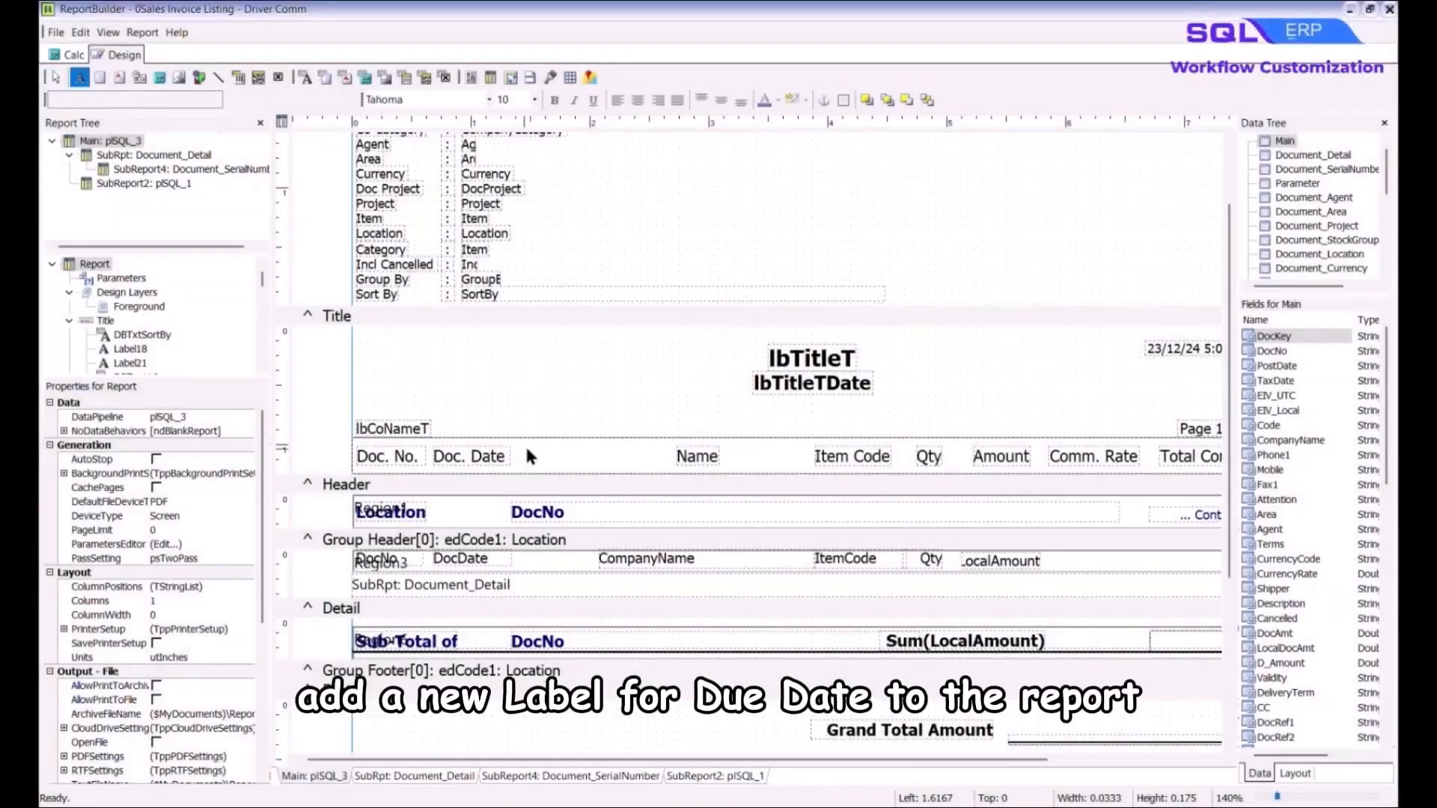
Add a Due Date label to the Header band beside Doc. Date
{"action": "left_click", "coordinate": [526, 448]}
{"action": "double_click", "coordinate": [539, 457]}
{"action": "type", "text": "Due"}
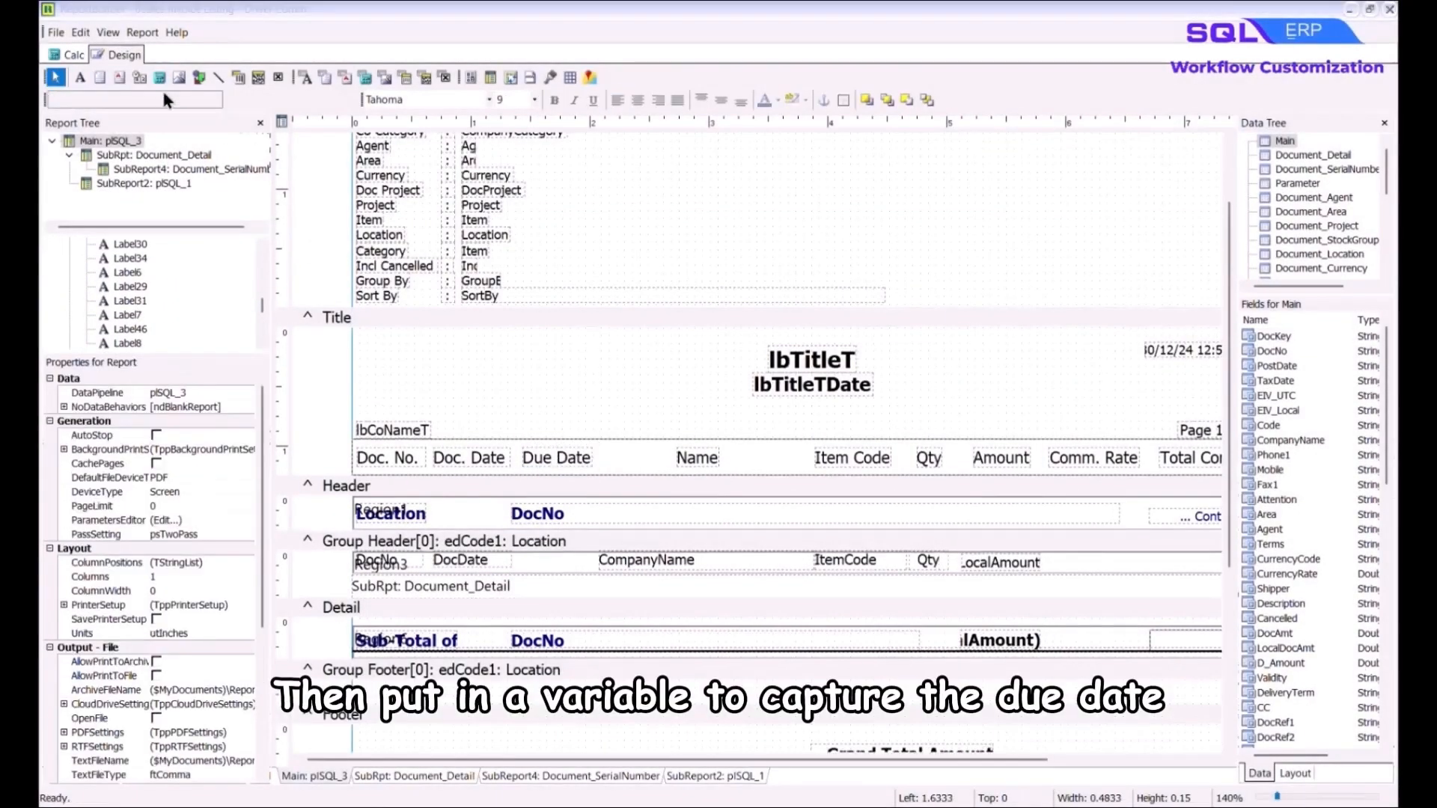
Insert a variable under Due Date in the Detail band and name it vDueDate
{"action": "left_click", "coordinate": [159, 77]}
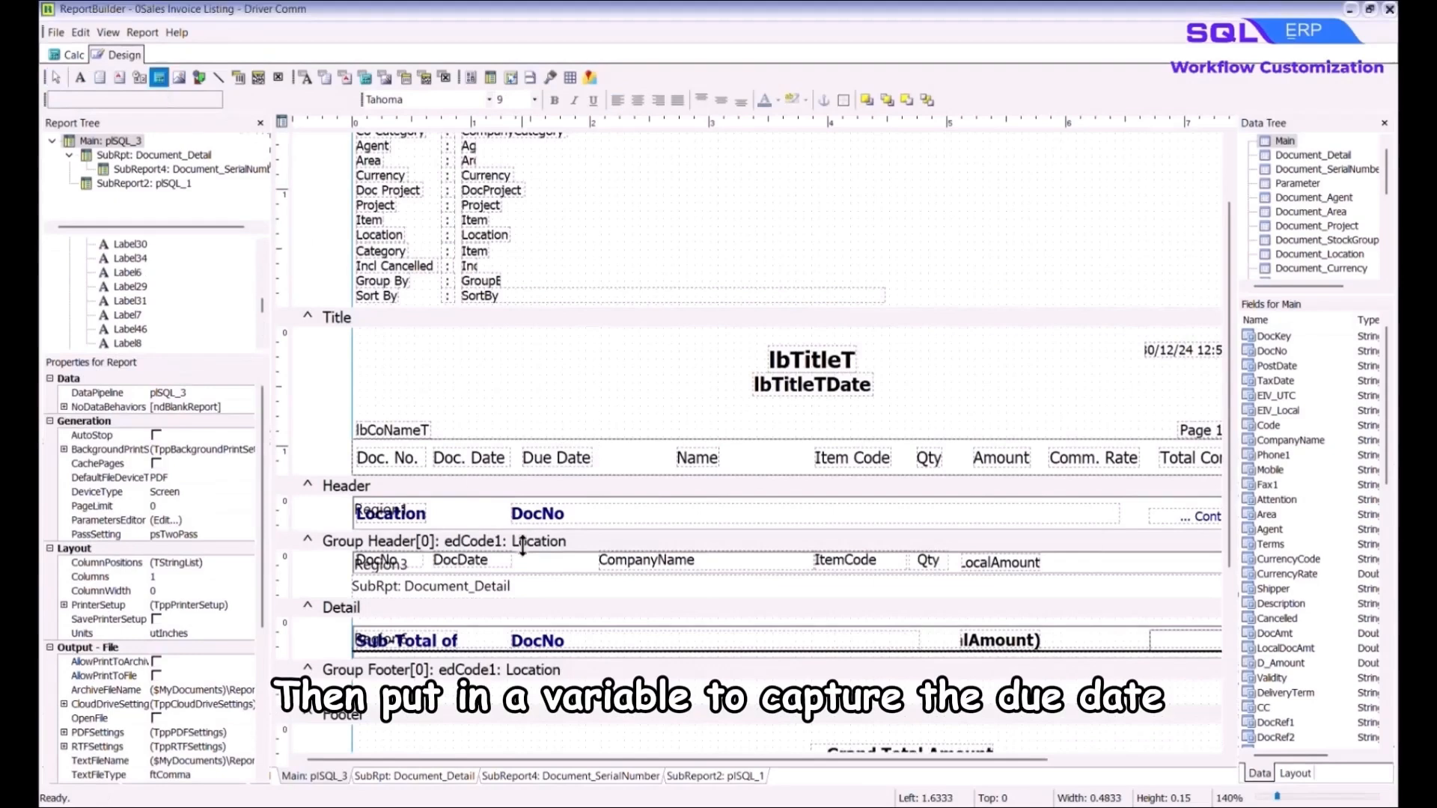
{"action": "left_click", "coordinate": [519, 558]}
{"action": "scroll", "coordinate": [149, 636], "scroll_direction": "down", "scroll_amount": 5}
{"action": "left_click", "coordinate": [94, 549]}
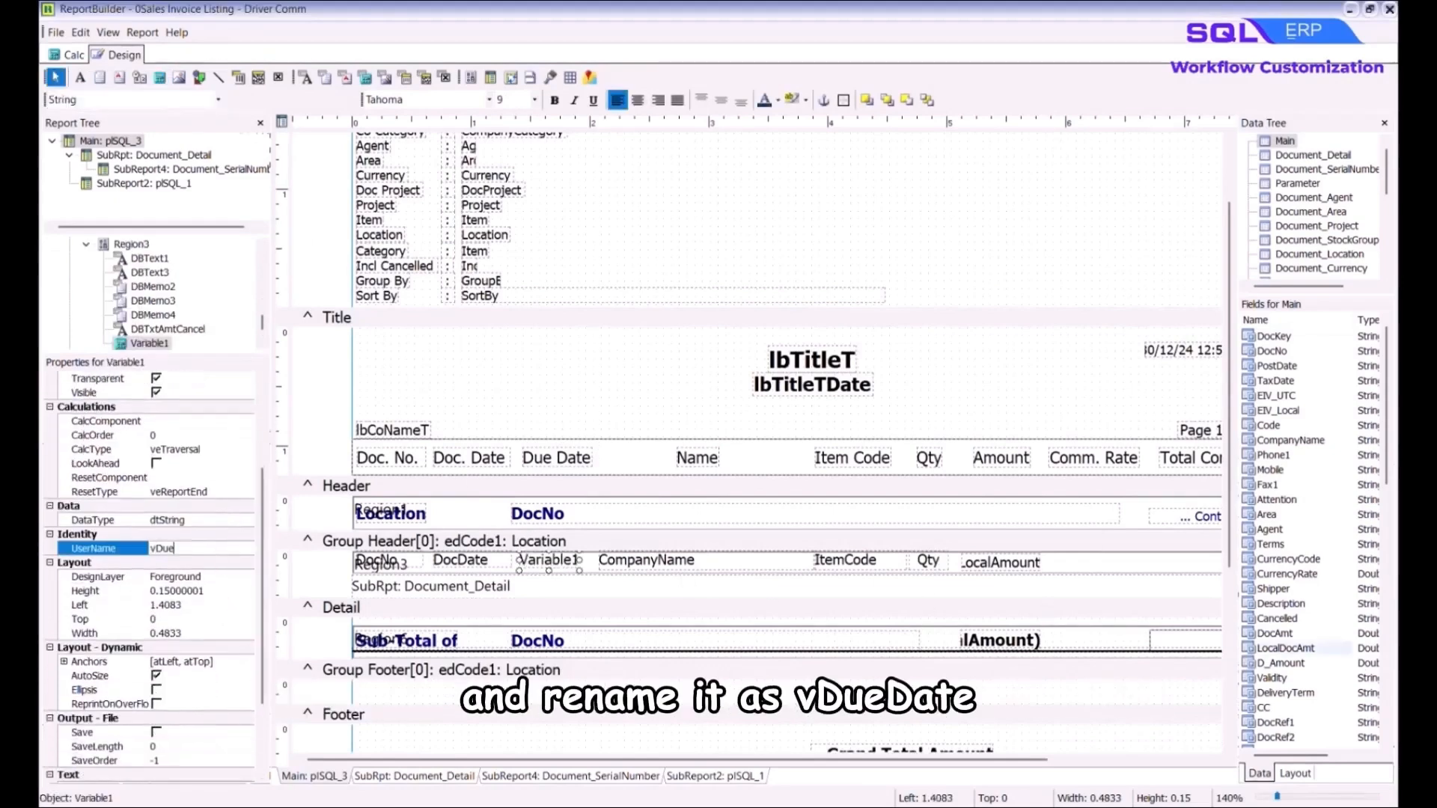
Write vDueDate's OnCalc procedure to fetch DueDate from AR_IV by the plSQL_3 DocNo, defaulting to an empty string, and compile it
{"action": "left_click", "coordinate": [68, 54]}
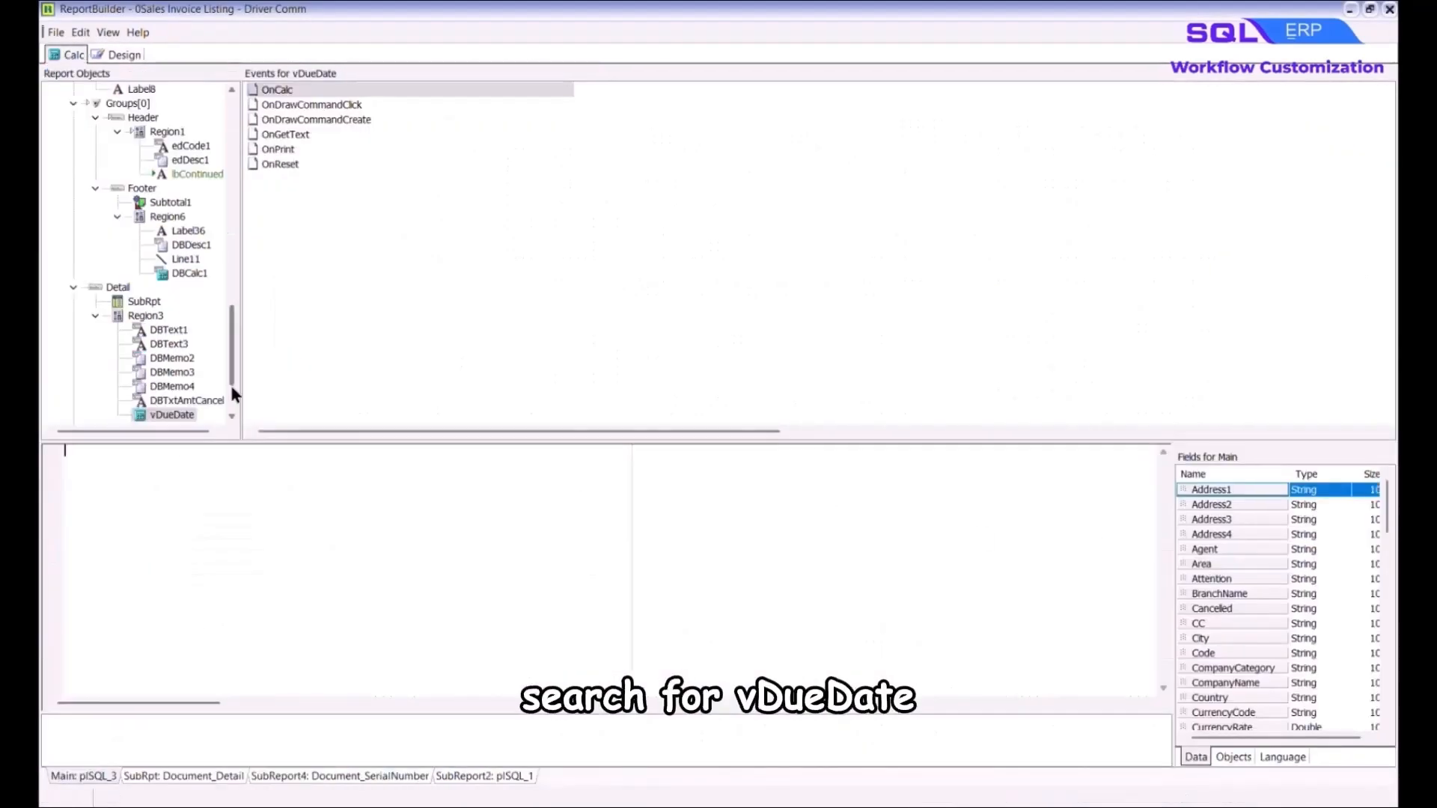
{"action": "scroll", "coordinate": [188, 387], "scroll_direction": "down", "scroll_amount": 2}
{"action": "double_click", "coordinate": [187, 315]}
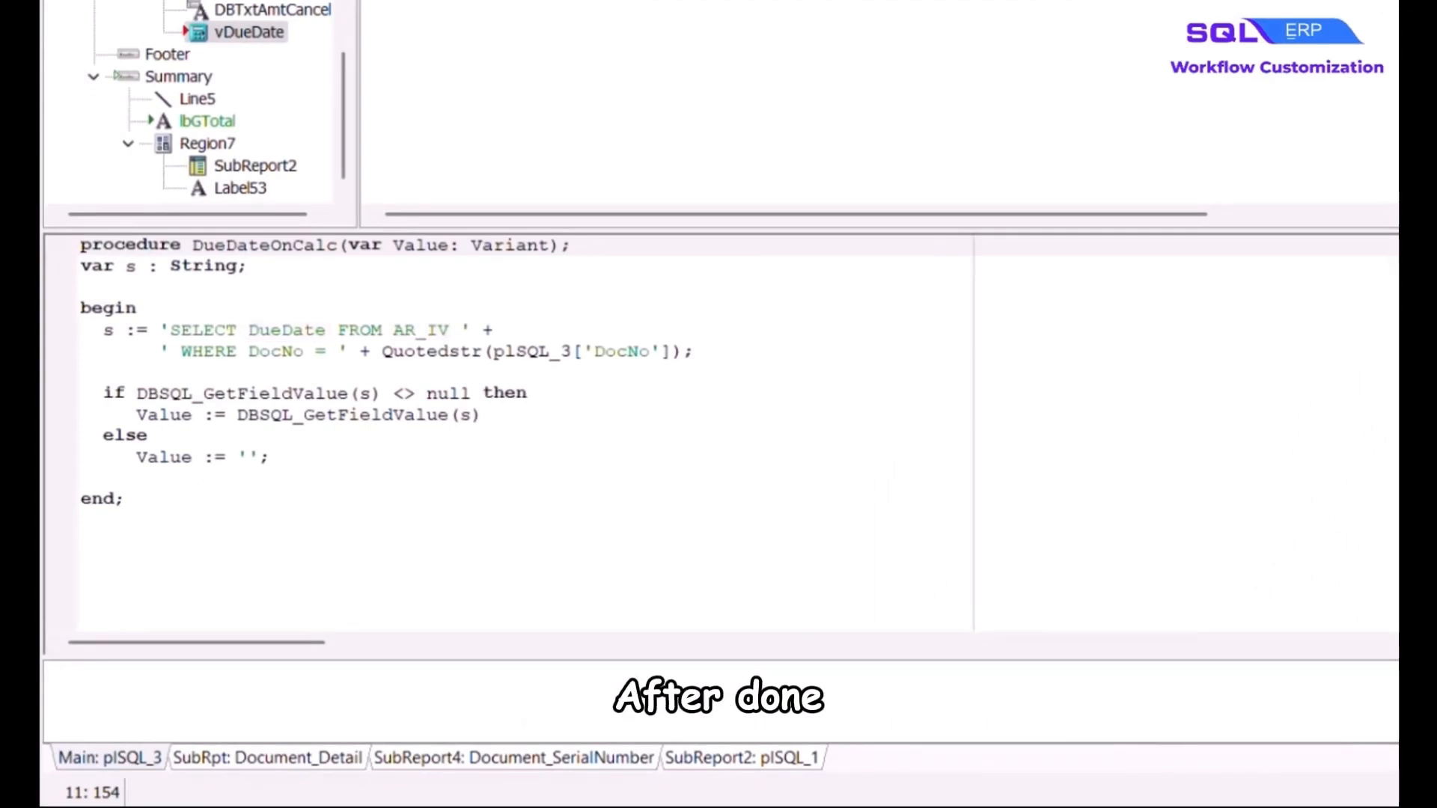
{"action": "right_click", "coordinate": [664, 415]}
{"action": "left_click", "coordinate": [747, 458]}
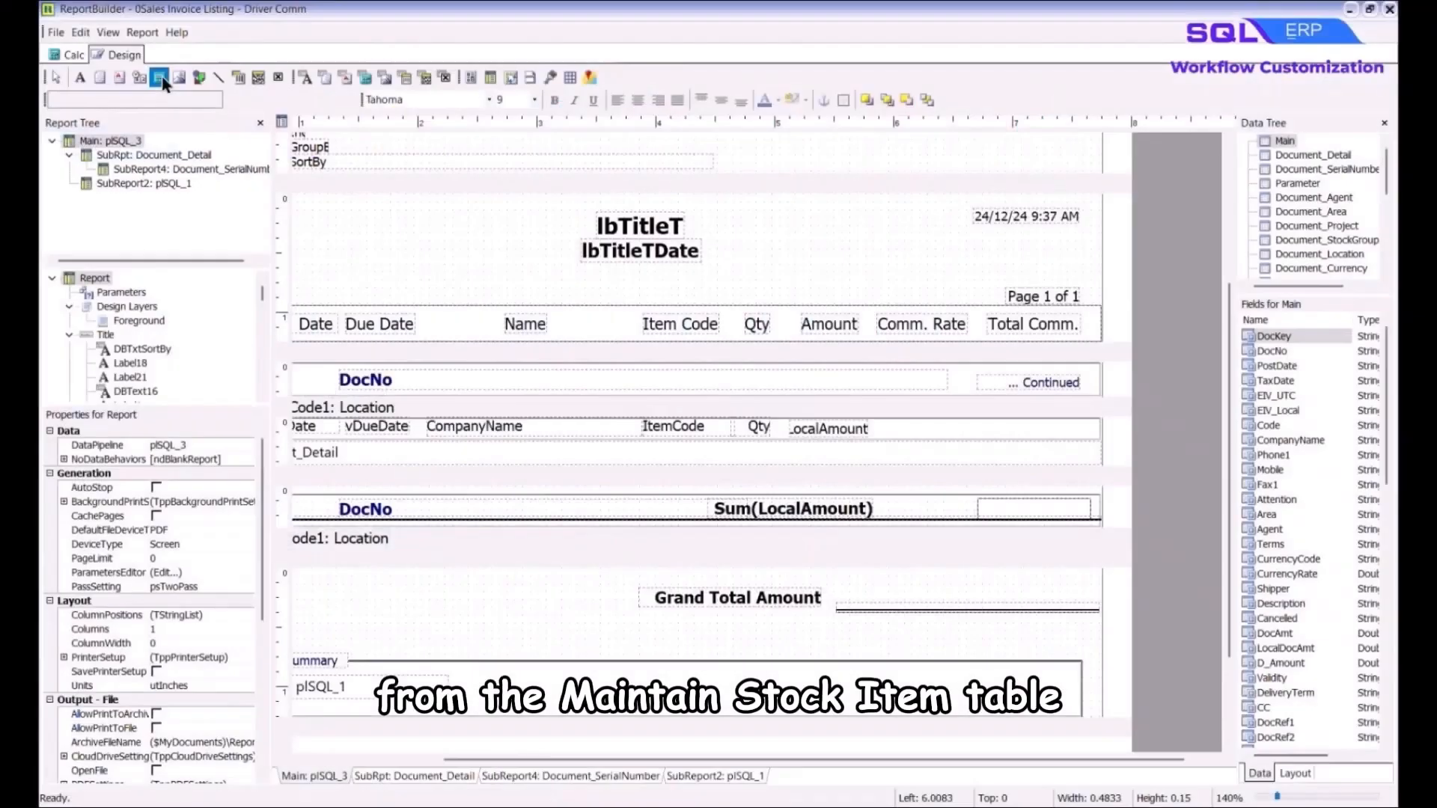
Insert a variable under Comm. Rate in the Detail band, name it vCommRate and set its data type to Double
{"action": "left_click", "coordinate": [160, 77]}
{"action": "left_click", "coordinate": [895, 428]}
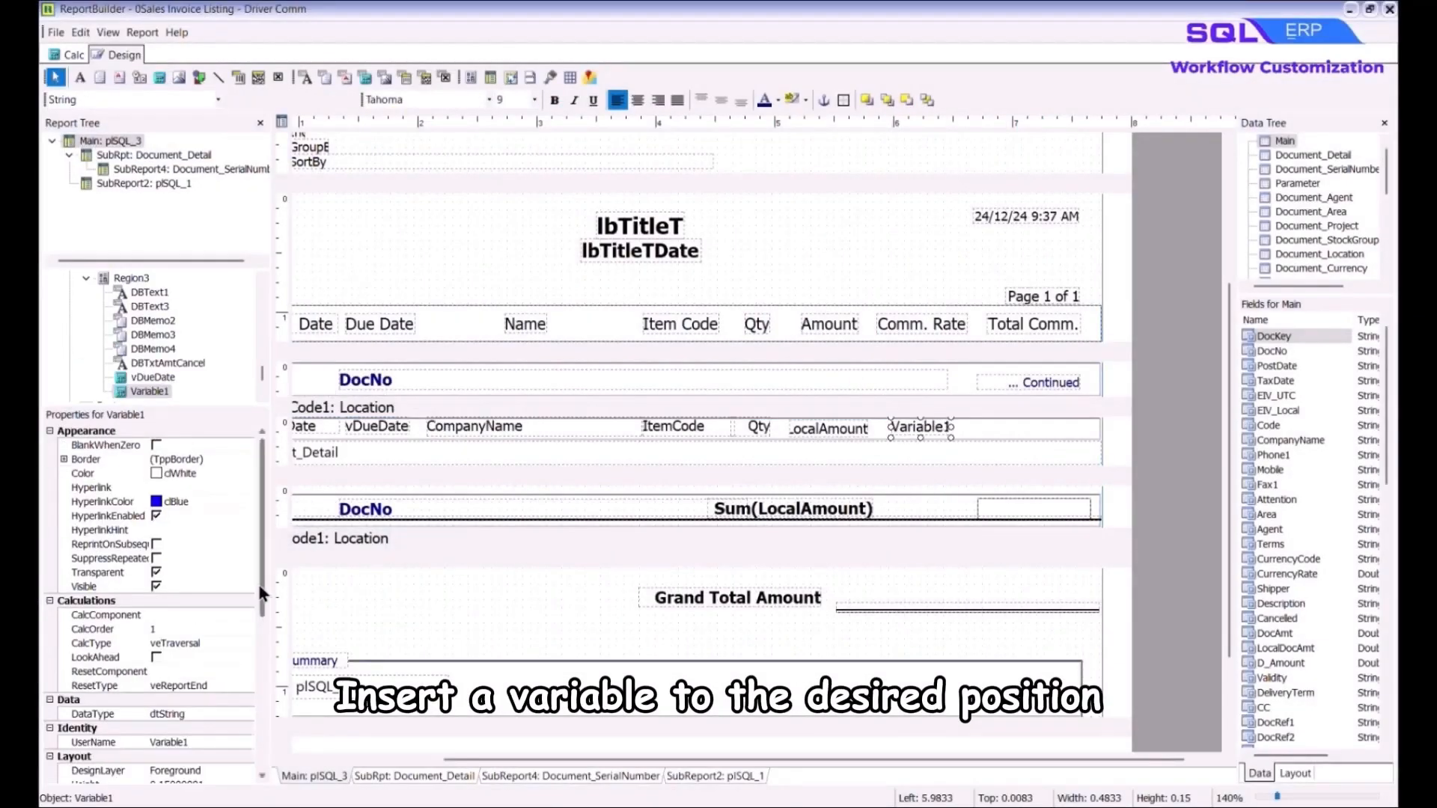
{"action": "scroll", "coordinate": [150, 561], "scroll_direction": "down", "scroll_amount": 3}
{"action": "left_click", "coordinate": [195, 586]}
{"action": "type", "text": "vCommRate"}
{"action": "key", "text": "Return"}
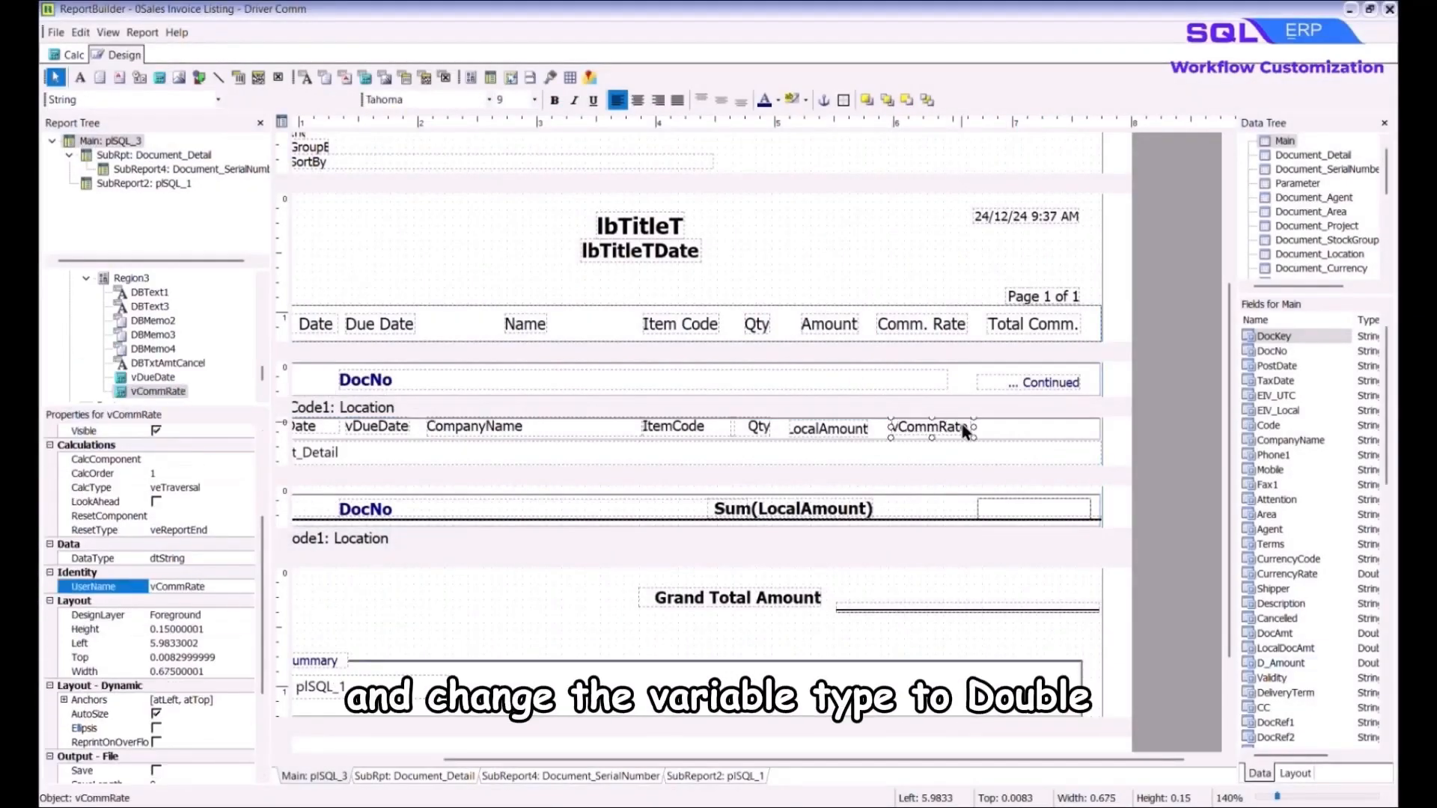
{"action": "left_click", "coordinate": [217, 100]}
{"action": "left_click", "coordinate": [112, 187]}
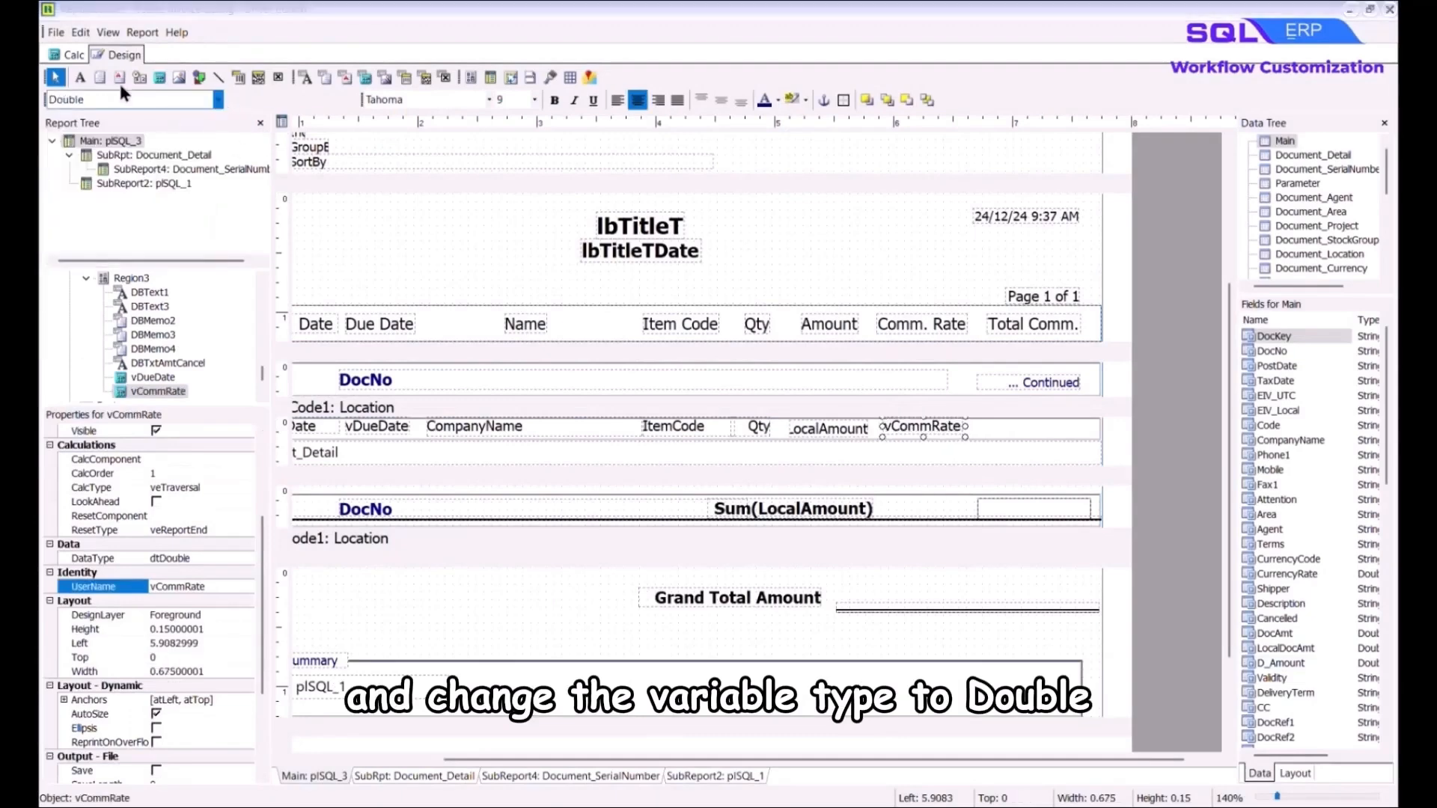
Write vCommRate's OnCalc procedure to fetch UDF_CommRate from ST_ITEM by the plSQL_3 ItemCode, defaulting to 0, and compile it
{"action": "left_click", "coordinate": [72, 56]}
{"action": "scroll", "coordinate": [150, 299], "scroll_direction": "down", "scroll_amount": 5}
{"action": "left_click", "coordinate": [187, 357]}
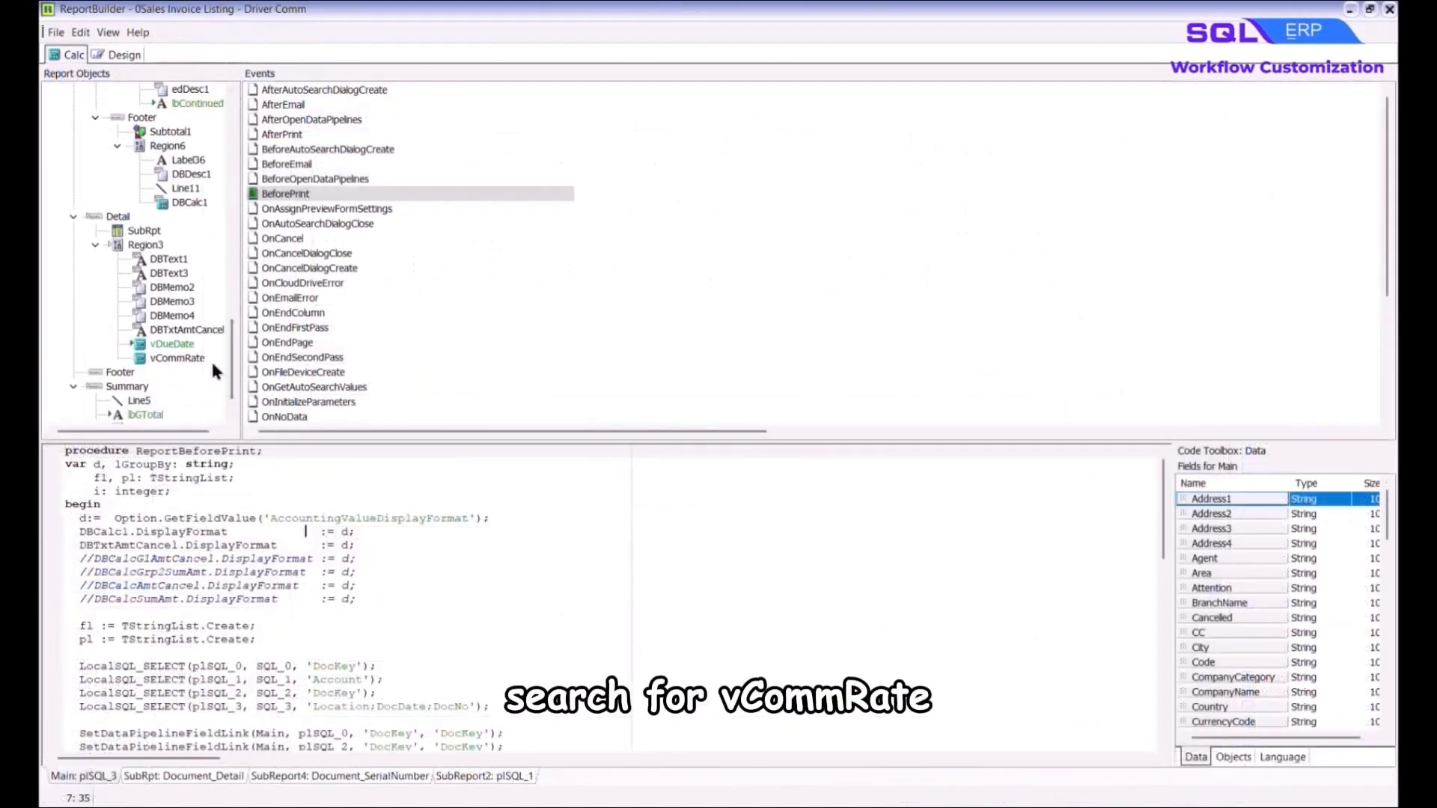
{"action": "left_click", "coordinate": [447, 90]}
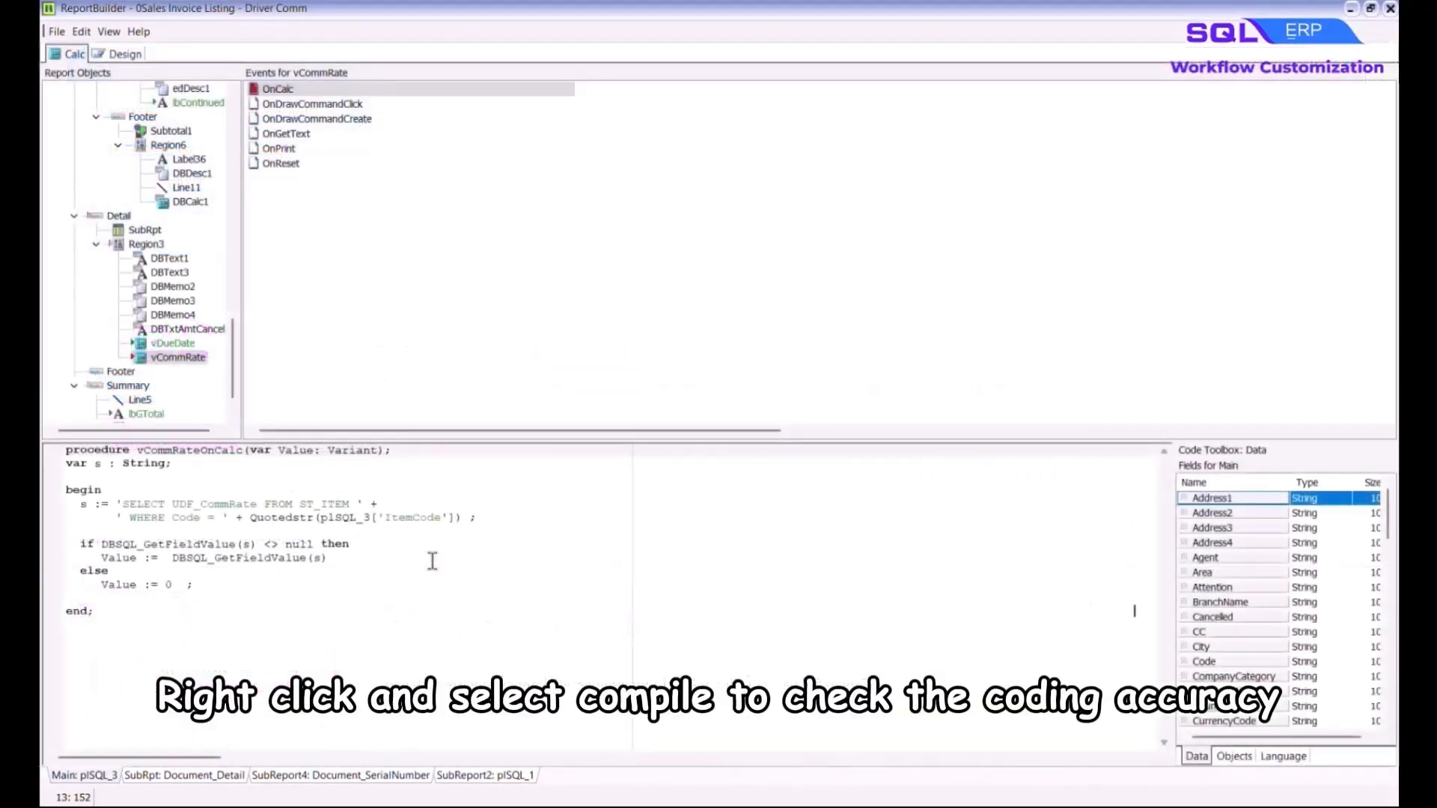
{"action": "right_click", "coordinate": [430, 559]}
{"action": "left_click", "coordinate": [516, 594]}
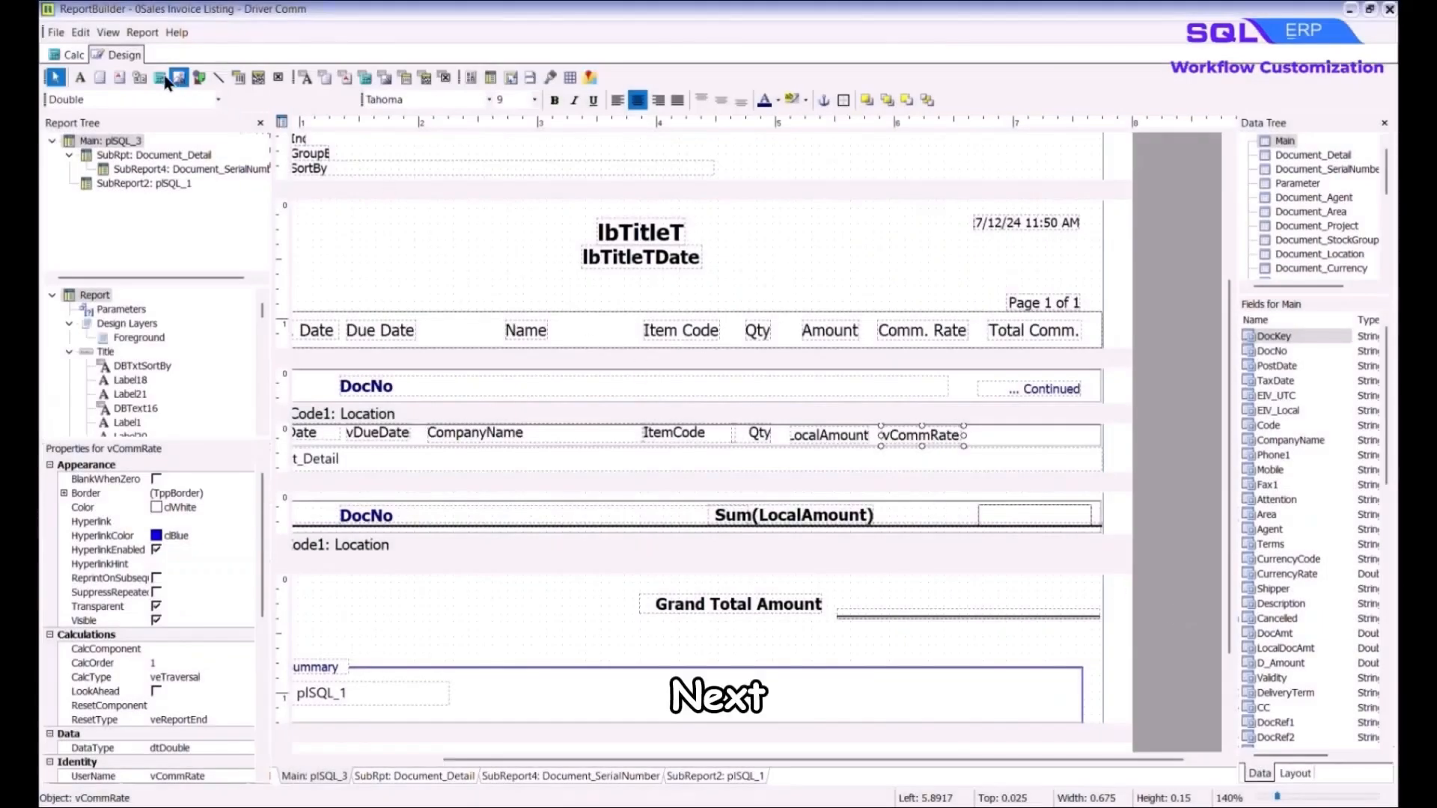
Insert a variable under Total Comm. in the Detail band, set its data type to Double and name it vTotalComm
{"action": "left_click", "coordinate": [1003, 434]}
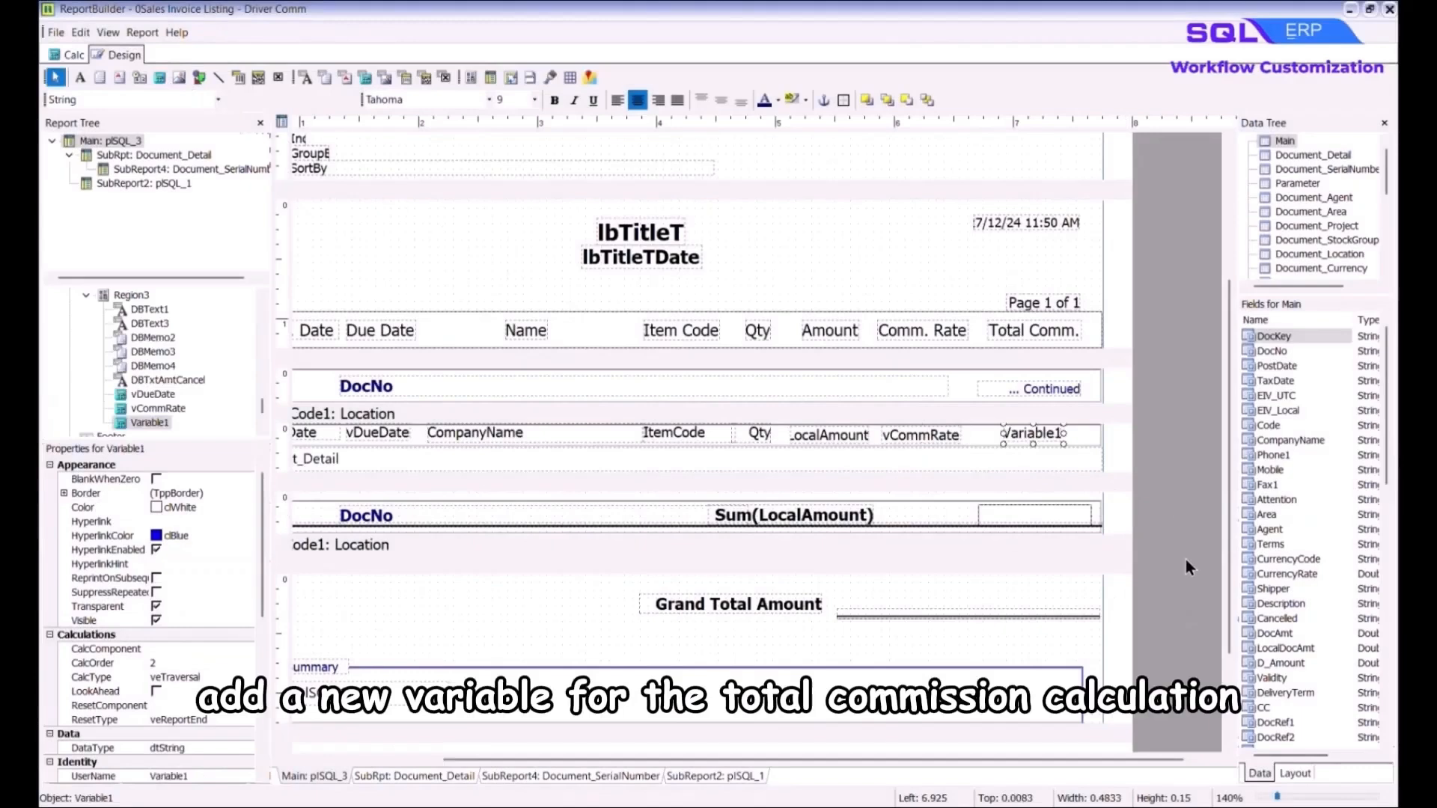
{"action": "left_click", "coordinate": [218, 99]}
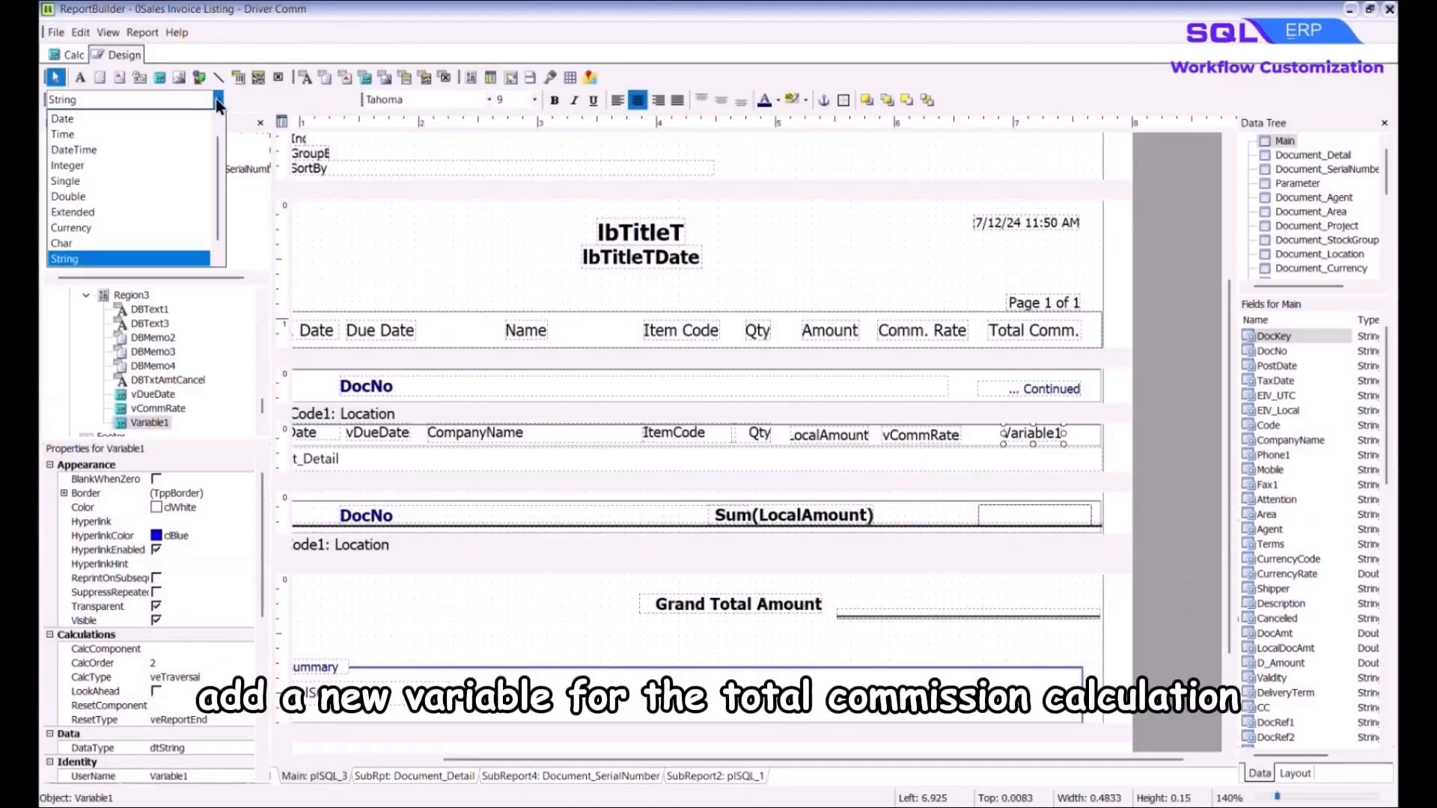
{"action": "left_click", "coordinate": [204, 196]}
{"action": "scroll", "coordinate": [214, 603], "scroll_direction": "down", "scroll_amount": 4}
{"action": "left_click", "coordinate": [214, 603]}
{"action": "type", "text": "vTotalComm"}
{"action": "key", "text": "Return"}
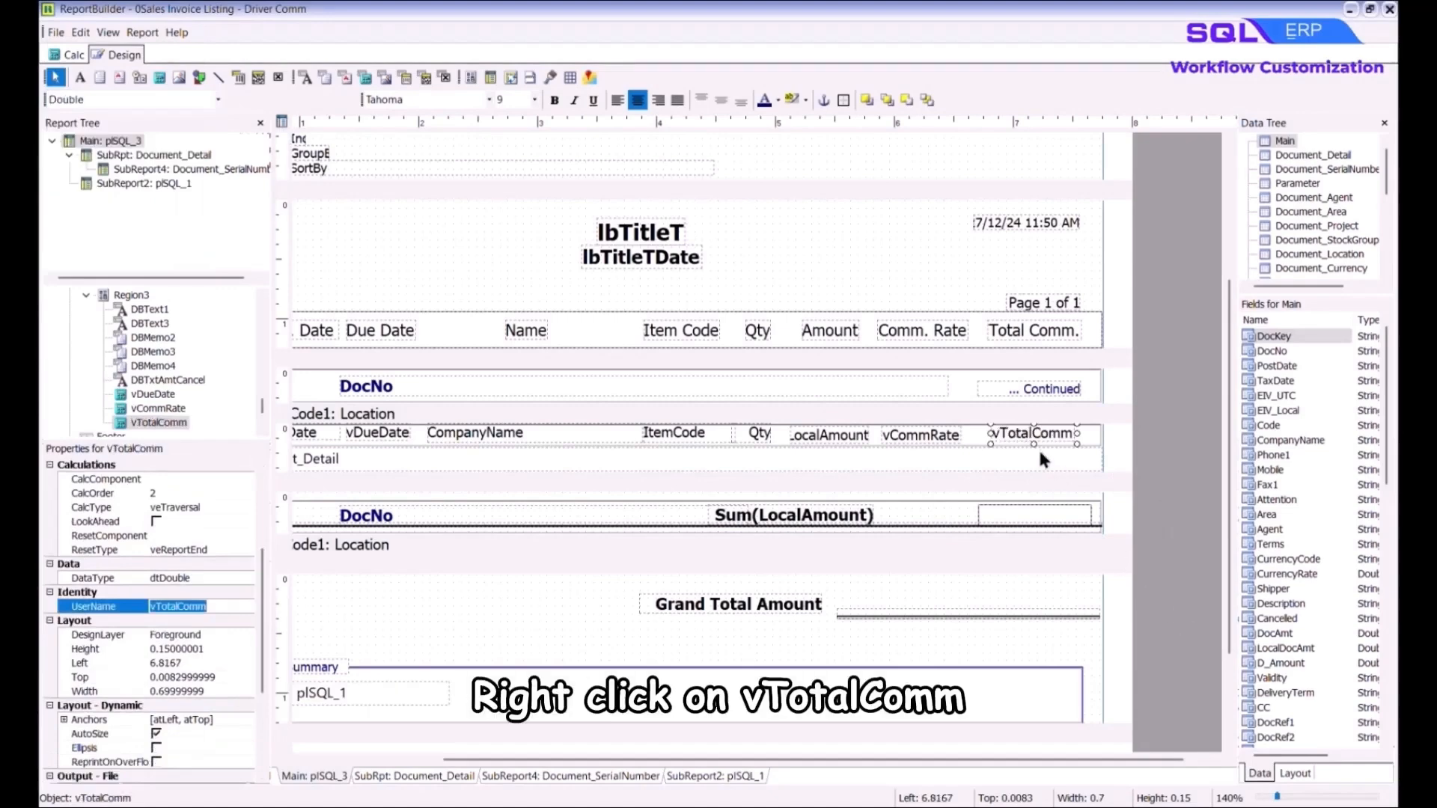
Write vTotalComm's calculation as Value := vCommRate.Value * plSQL_3['Qty'];
{"action": "right_click", "coordinate": [1057, 442]}
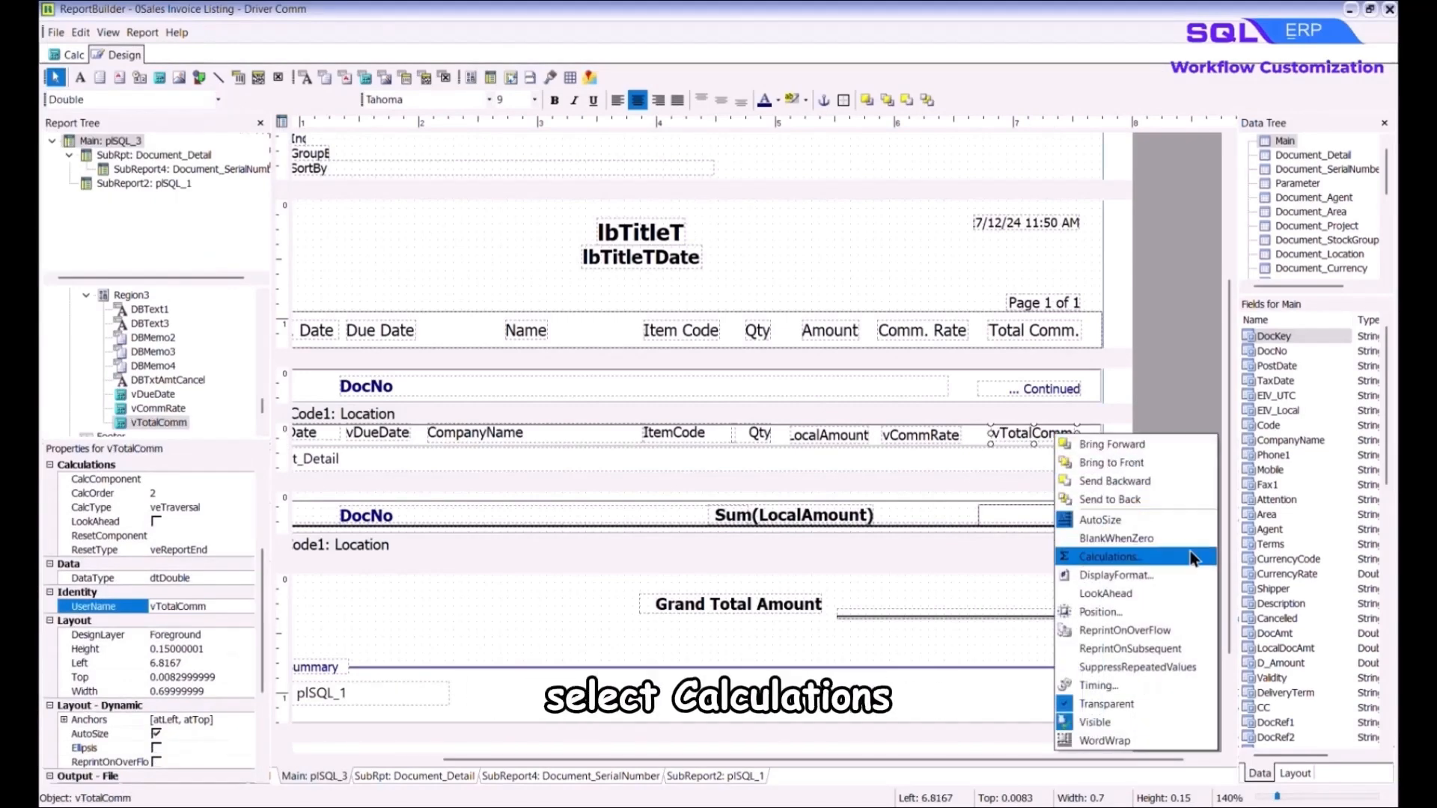
{"action": "left_click", "coordinate": [1204, 565]}
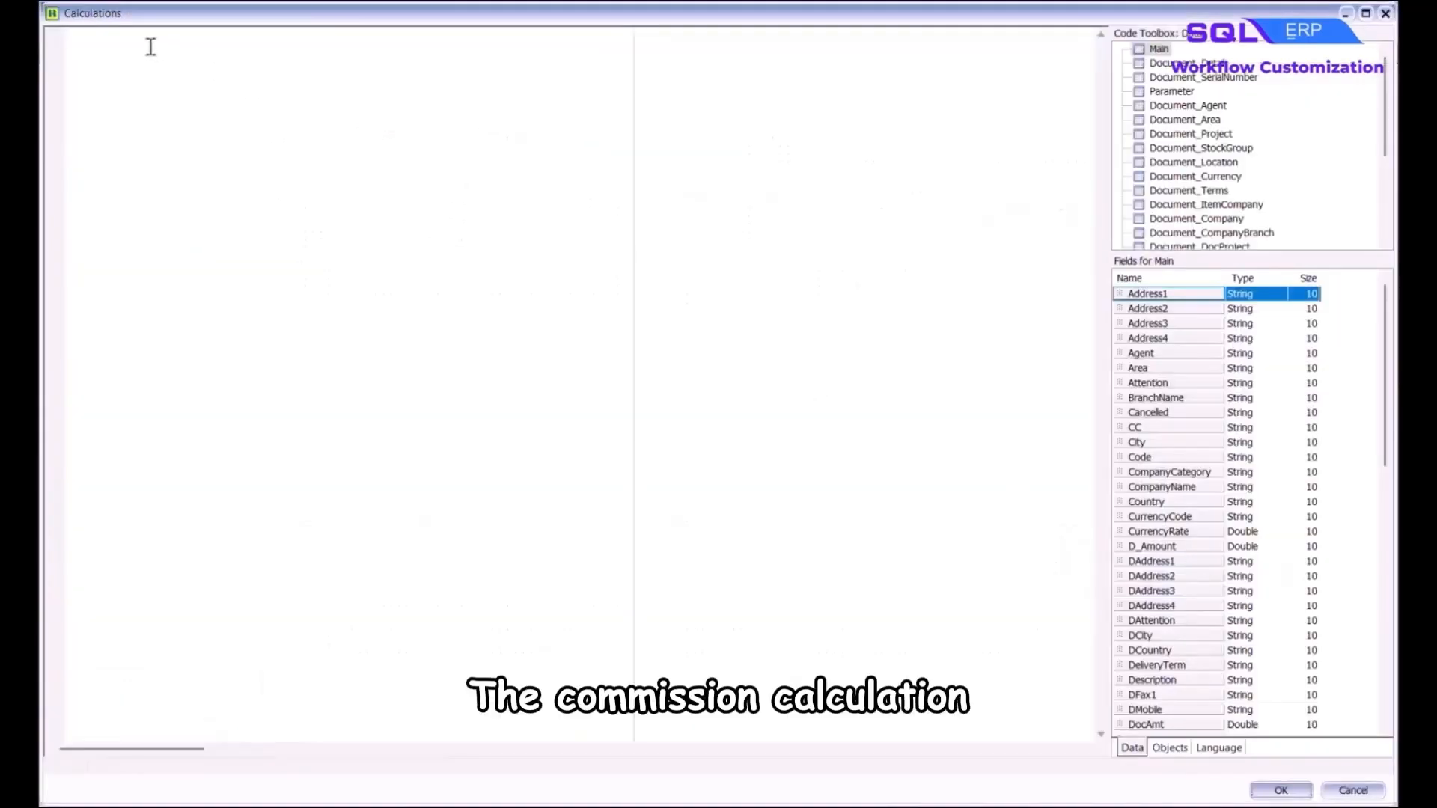
{"action": "type", "text": "vComm"}
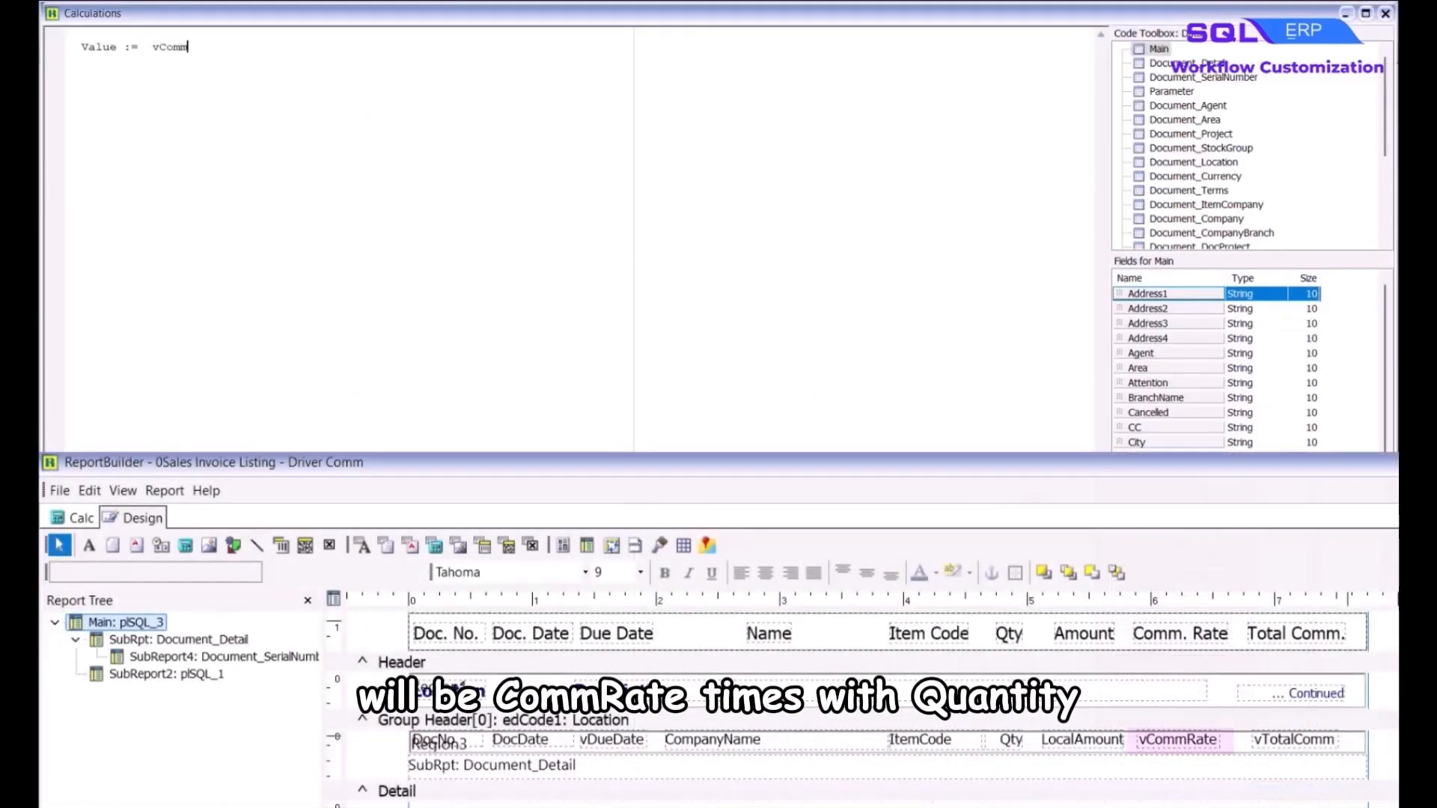
{"action": "type", "text": "Rate.Value "}
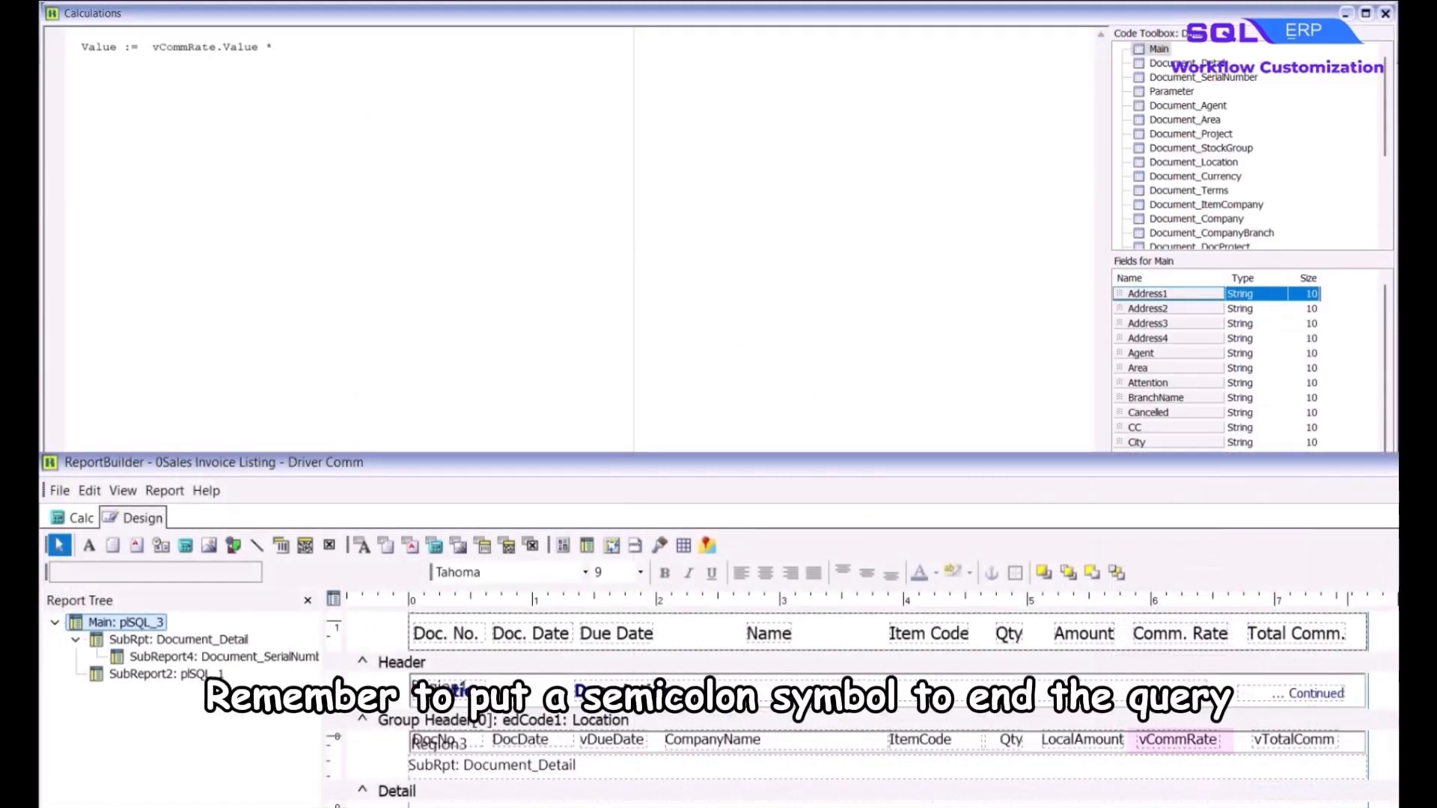
{"action": "type", "text": "* plSQL_3['Qty'];"}
Wrap the commission product in SimpleRoundToEx with -2 as the rounding argument, compile the code and accept it
{"action": "key", "text": "ctrl+Left"}
{"action": "key", "text": "ctrl+Left"}
{"action": "key", "text": "ctrl+Left"}
{"action": "key", "text": "ctrl+Left"}
{"action": "type", "text": "SimpleR"}
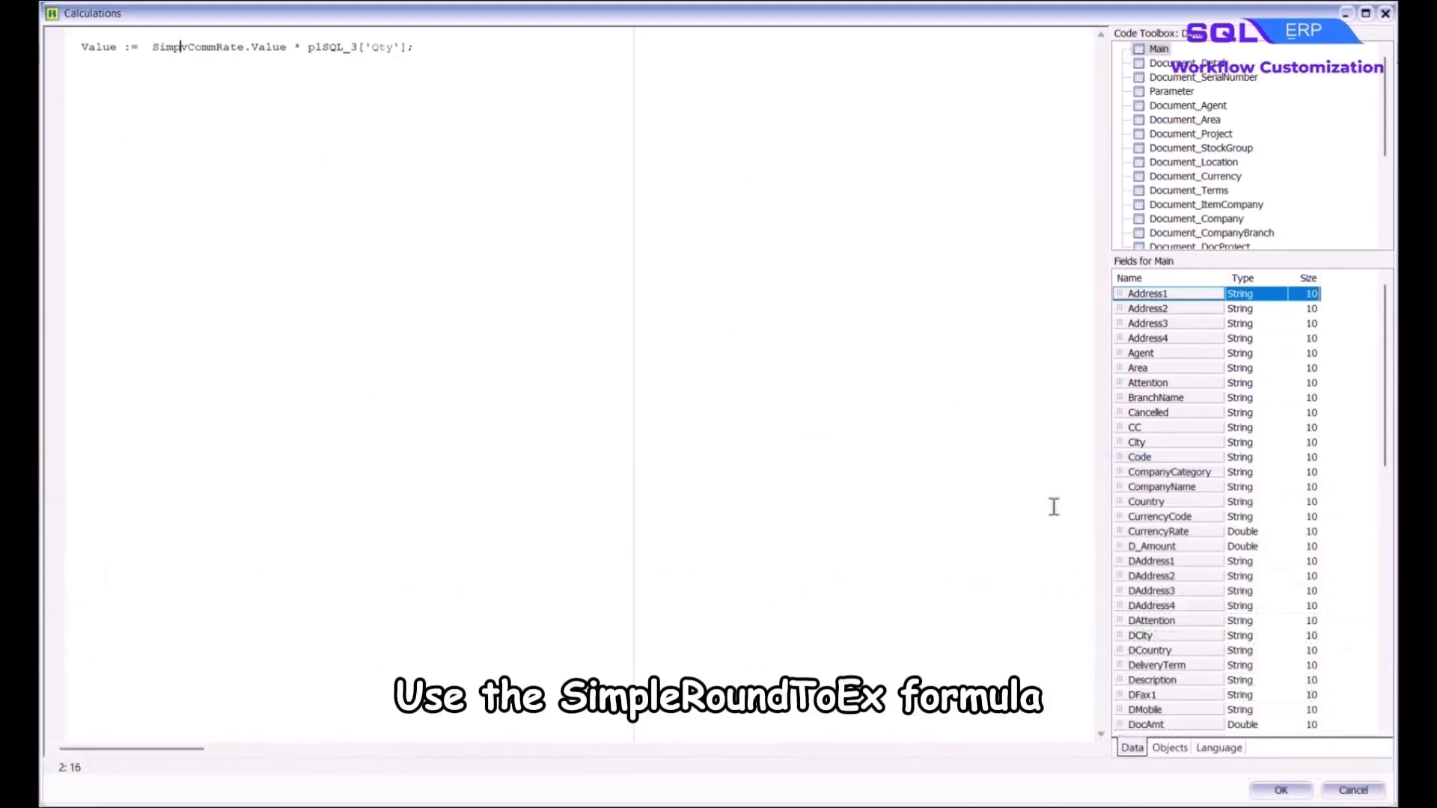
{"action": "type", "text": "oundToEx("}
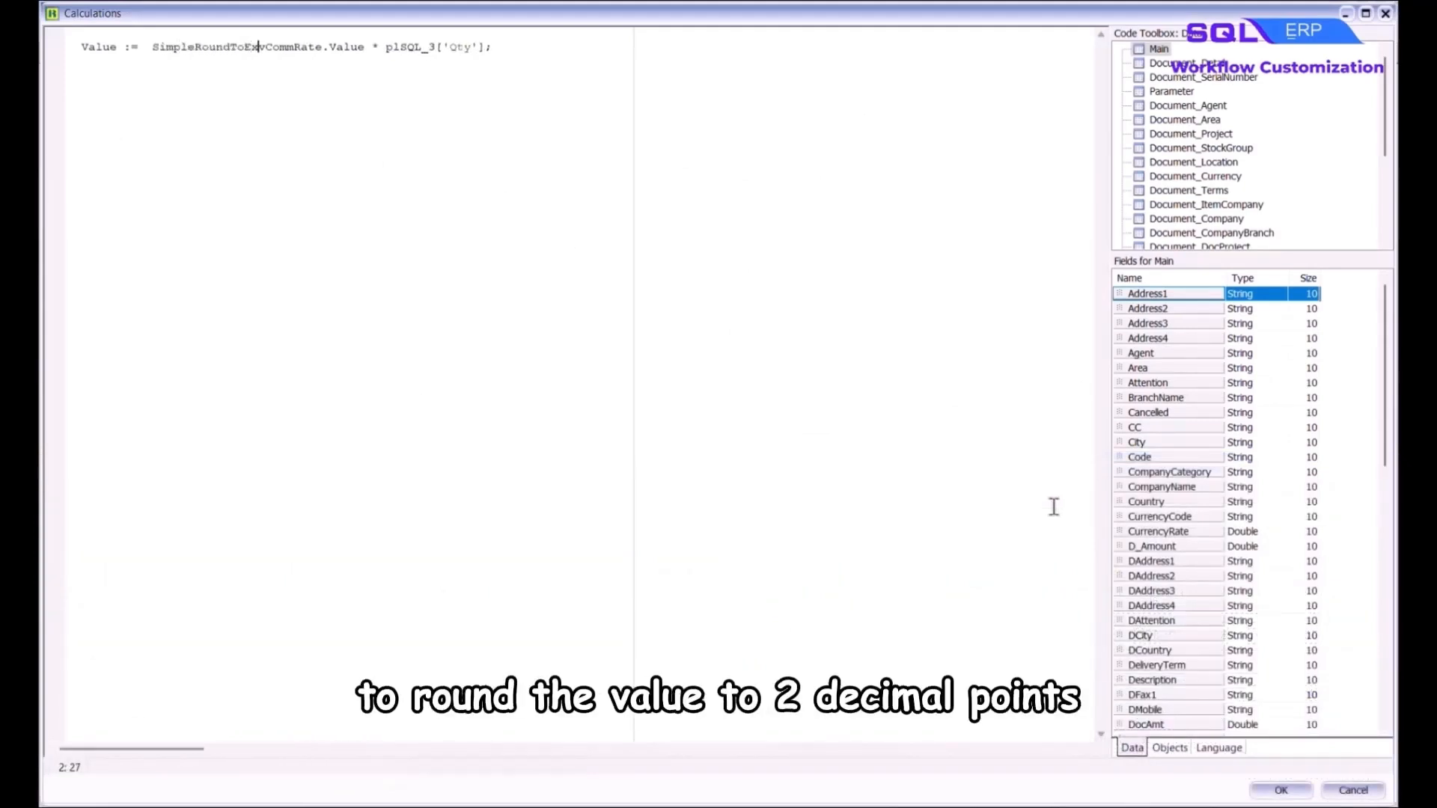
{"action": "left_click", "coordinate": [491, 47]}
{"action": "type", "text": ",-2)"}
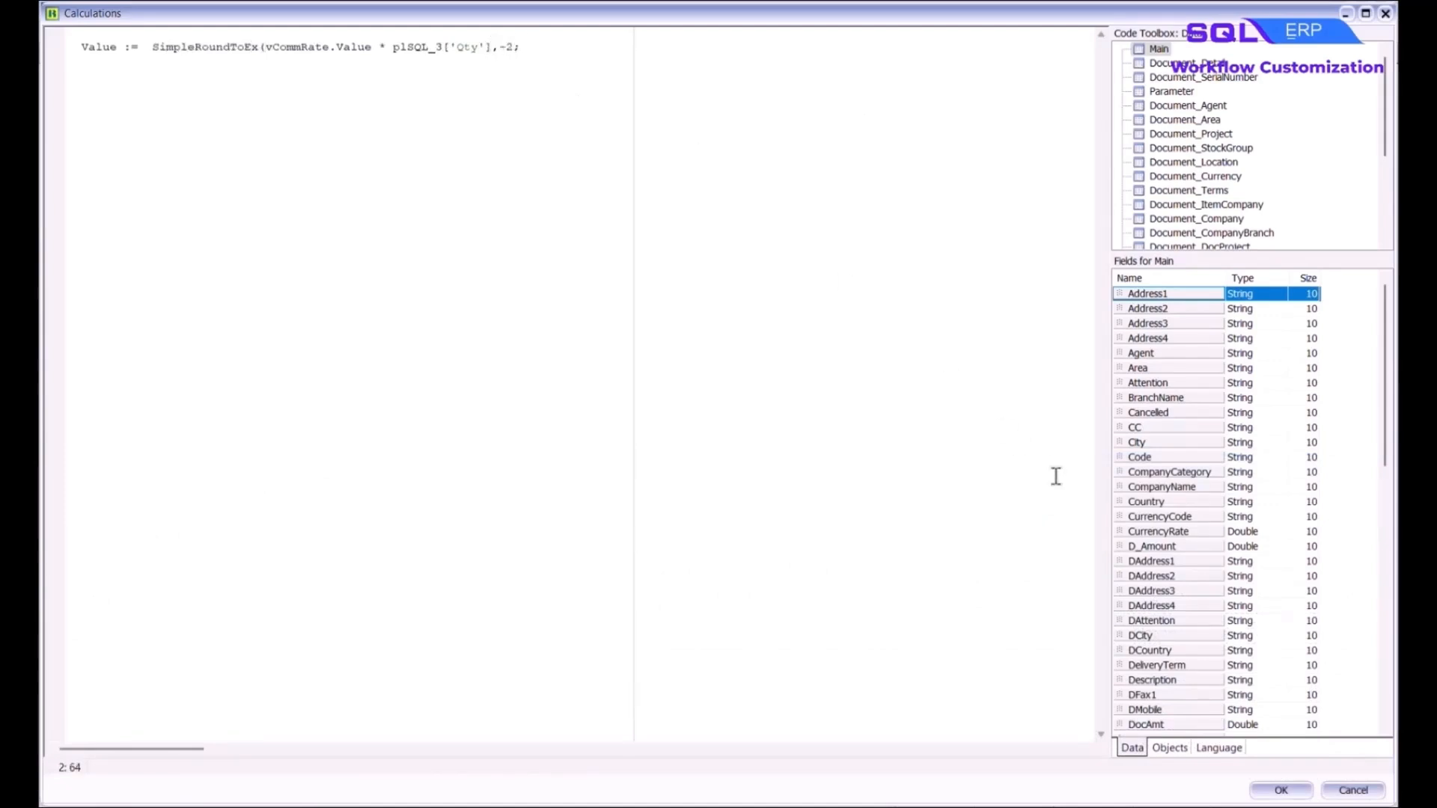
{"action": "right_click", "coordinate": [552, 153]}
{"action": "left_click", "coordinate": [618, 193]}
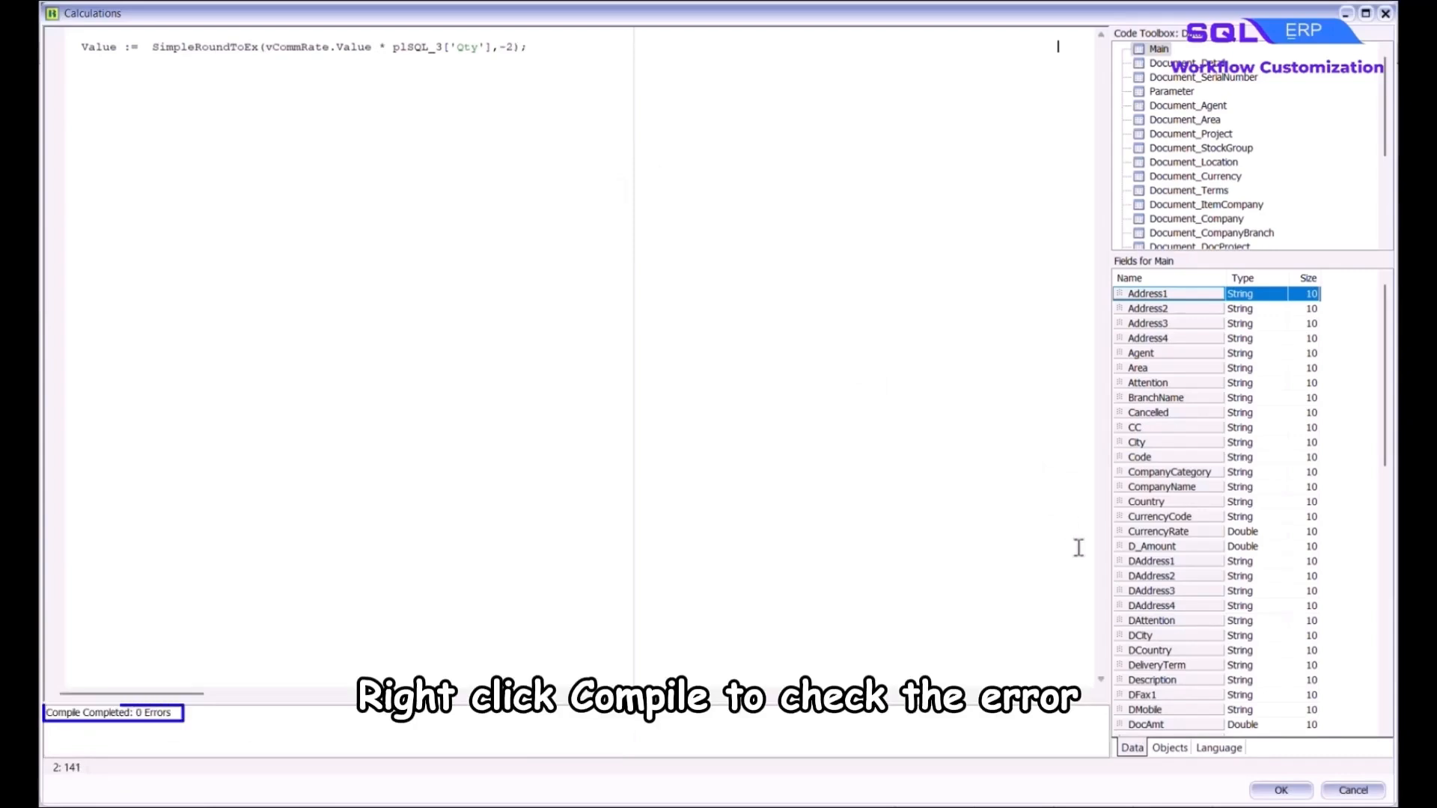
{"action": "left_click", "coordinate": [1280, 791]}
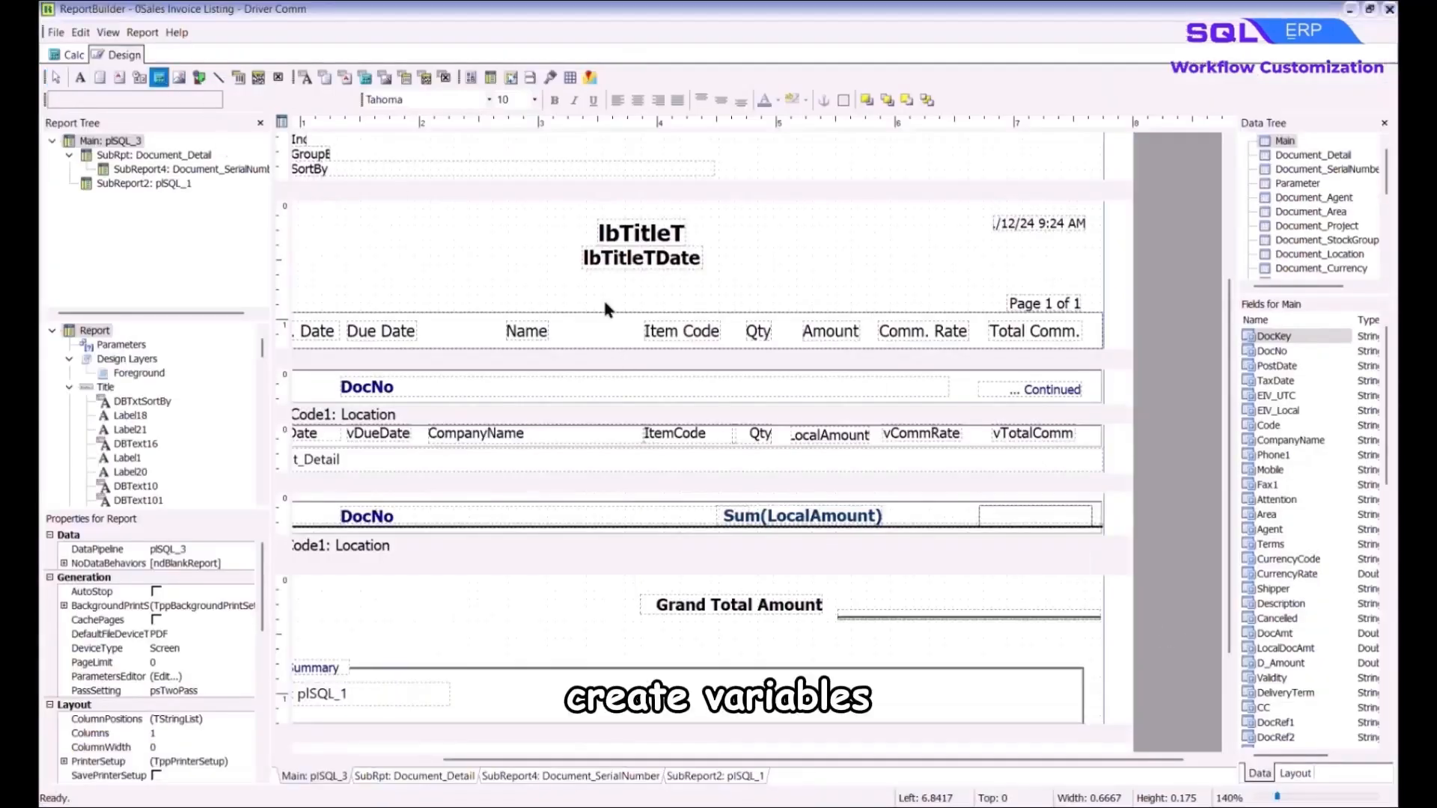
Insert a variable in the group footer's Total Comm. column, name it vGTotalComm and set its data type to Double
{"action": "left_click", "coordinate": [1001, 517]}
{"action": "scroll", "coordinate": [262, 614], "scroll_direction": "down", "scroll_amount": 5}
{"action": "left_click", "coordinate": [203, 577]}
{"action": "type", "text": "vGTotalComm"}
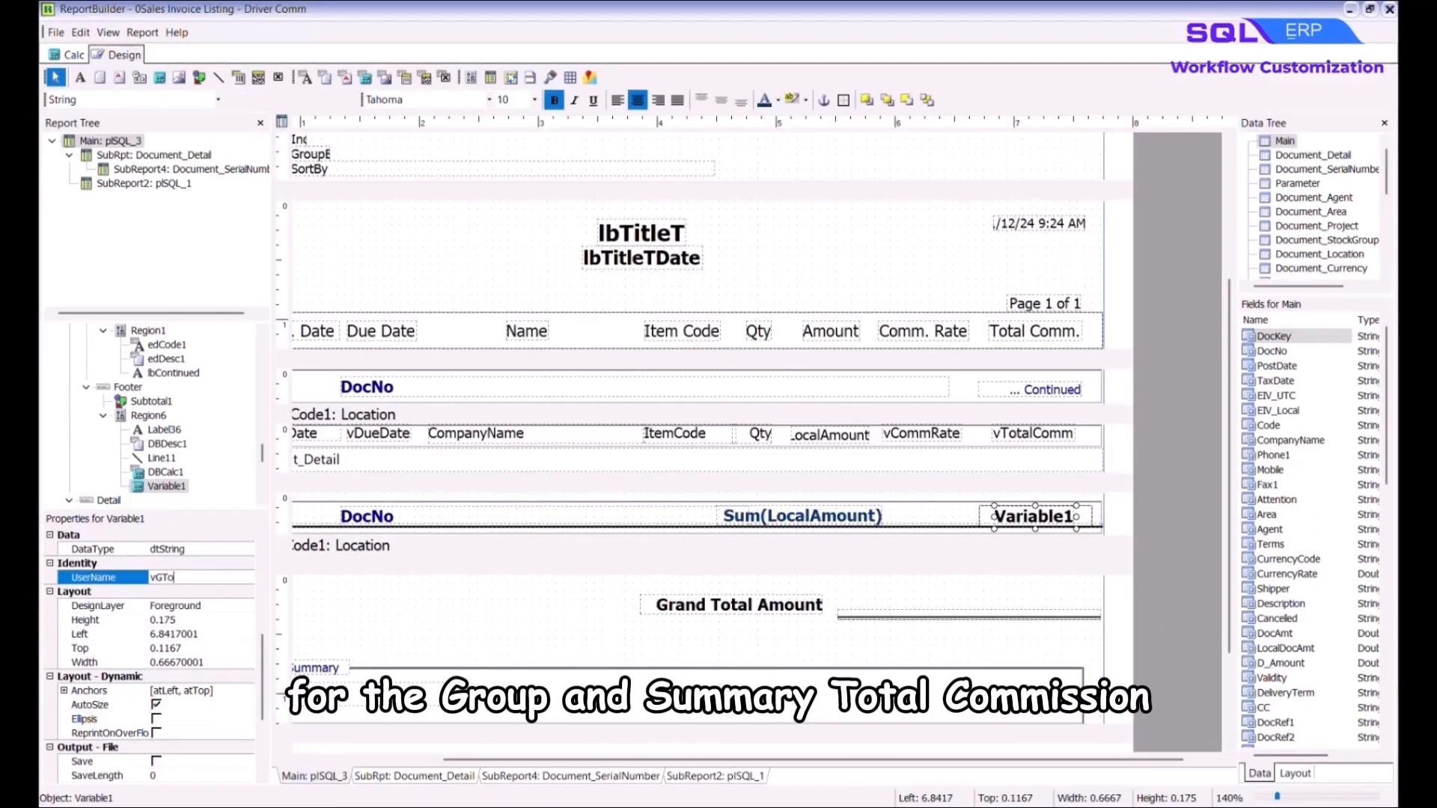
{"action": "key", "text": "Return"}
{"action": "left_click", "coordinate": [218, 99]}
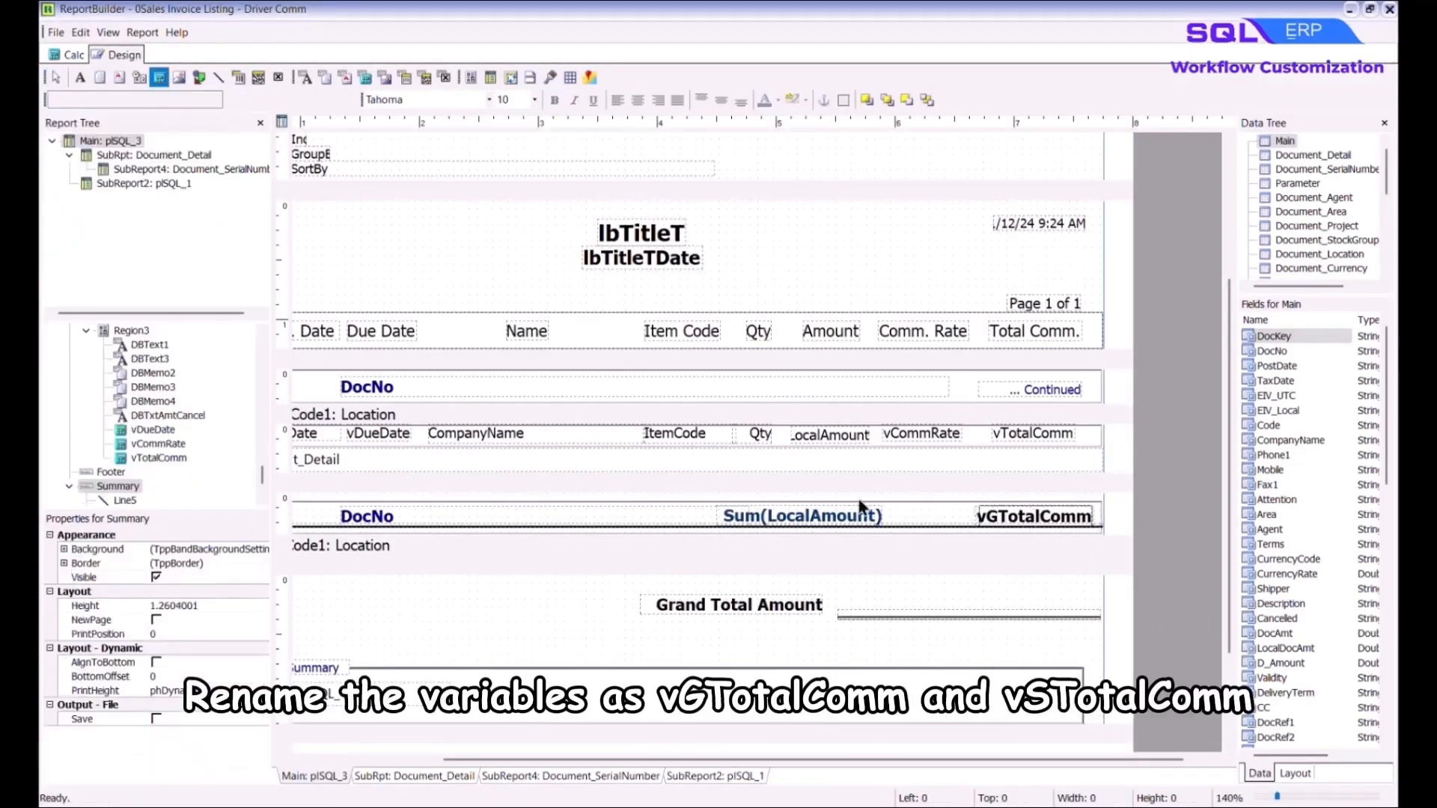
Insert a variable in the Summary band's Grand Total Amount row, name it vSTotalComm and set its data type to Double
{"action": "left_click", "coordinate": [992, 599]}
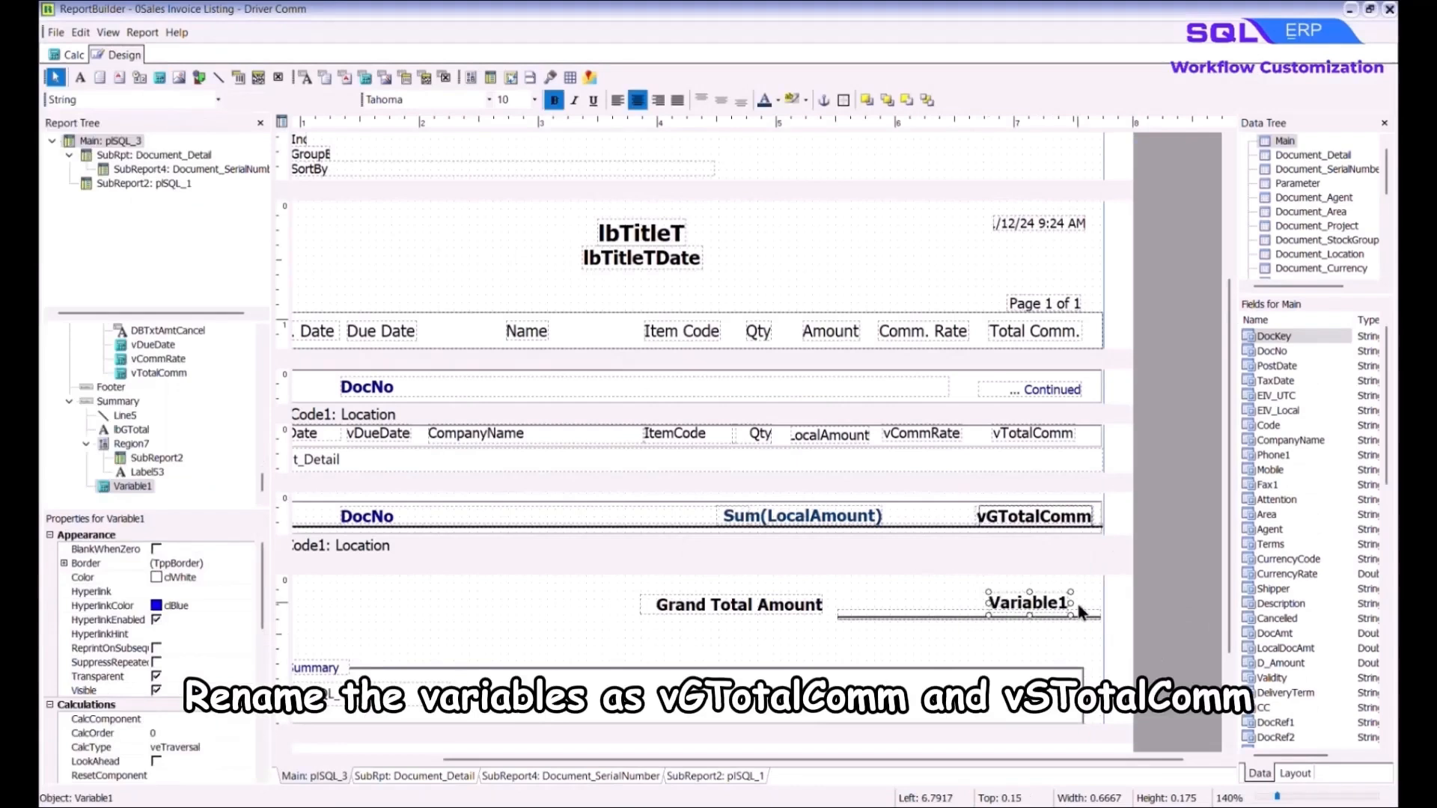
{"action": "scroll", "coordinate": [149, 636], "scroll_direction": "down", "scroll_amount": 3}
{"action": "left_click", "coordinate": [180, 564]}
{"action": "type", "text": "vSTotalComm"}
{"action": "key", "text": "Return"}
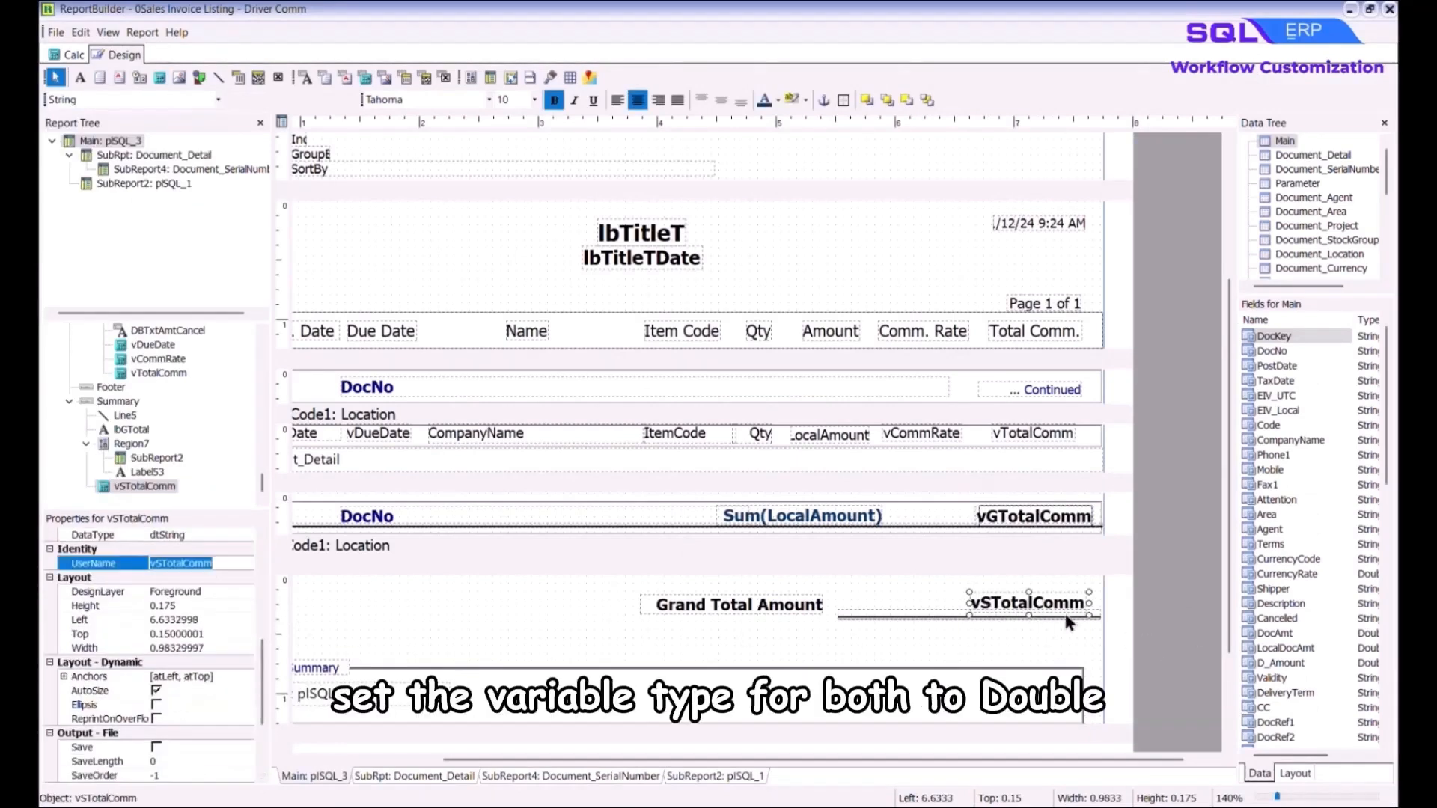
{"action": "left_click", "coordinate": [218, 100]}
{"action": "left_click", "coordinate": [75, 182]}
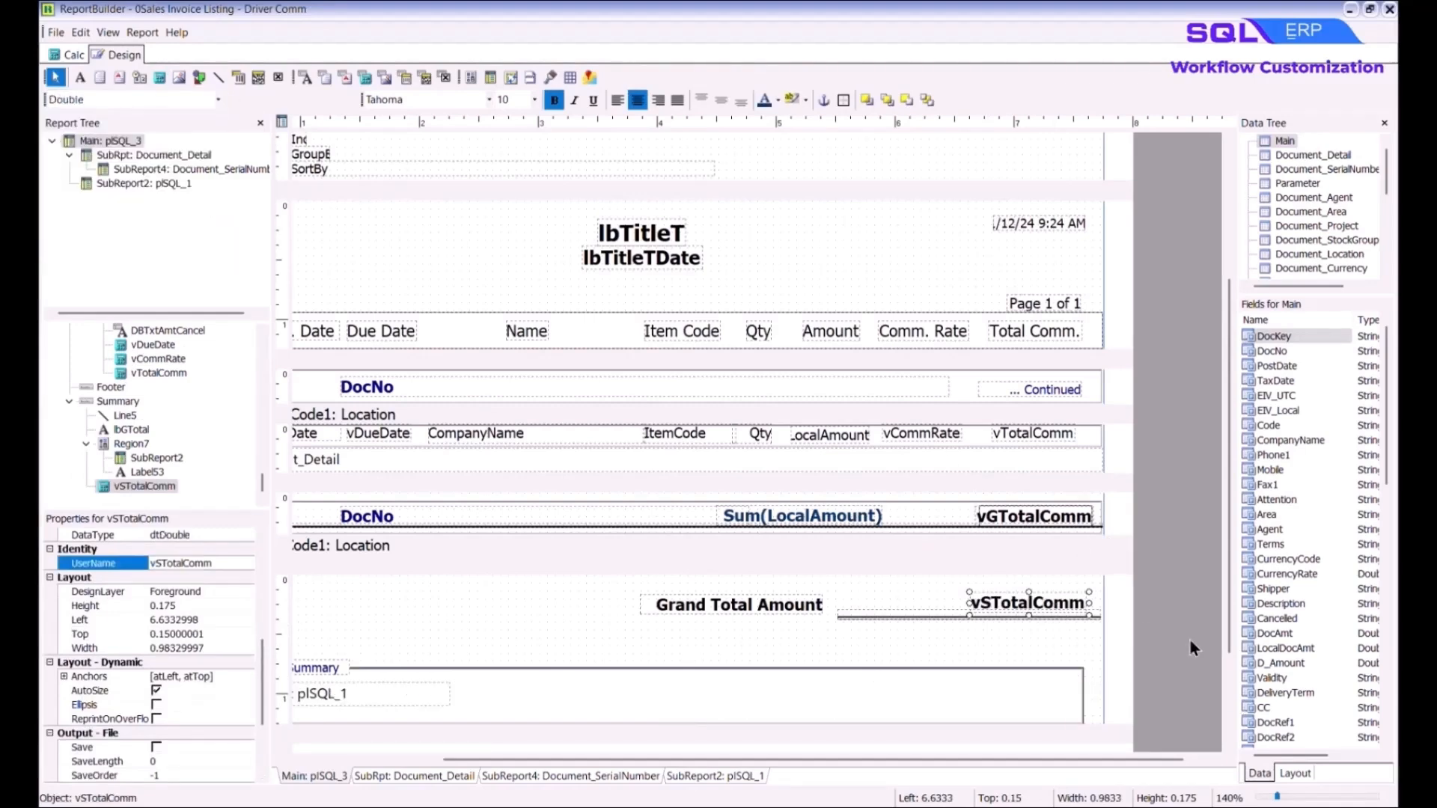
Reopen vTotalComm's calculation and draft the generic running-total line VariableName.Value = VariableName.Value + Value; below the rounding formula
{"action": "left_click", "coordinate": [1060, 438]}
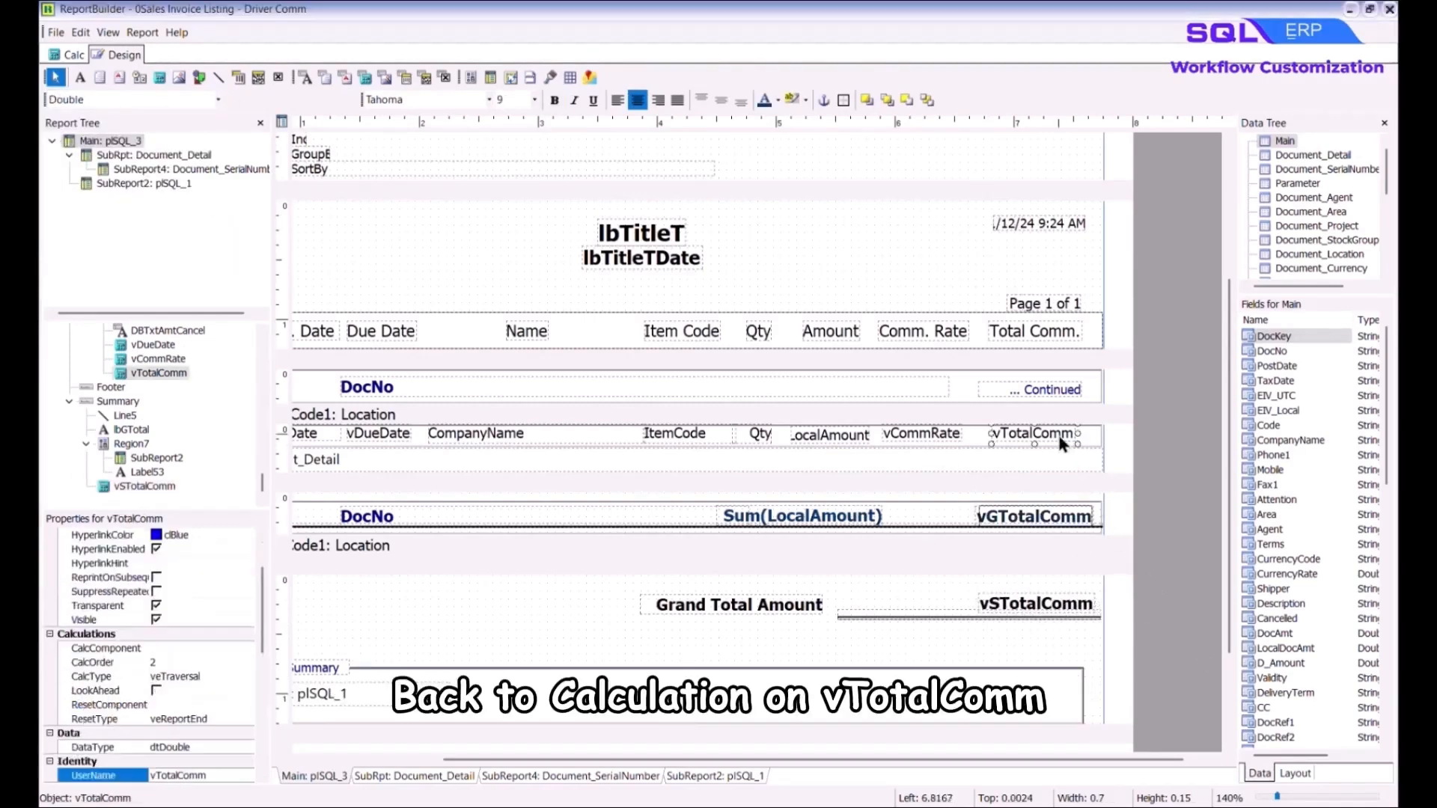
{"action": "right_click", "coordinate": [1059, 442]}
{"action": "left_click", "coordinate": [1085, 557]}
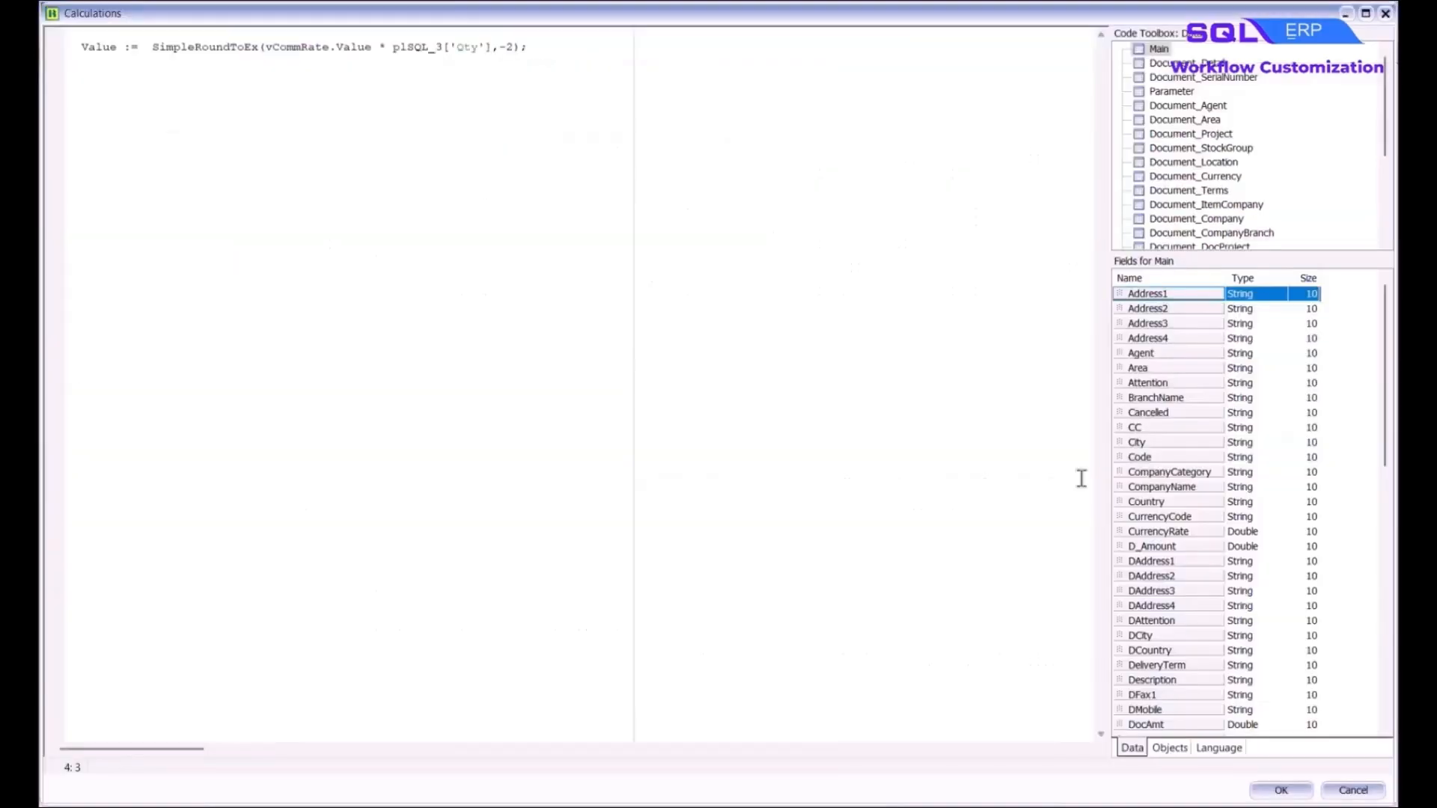
{"action": "type", "text": "VariableName.Value = VariableName.Value + Value;"}
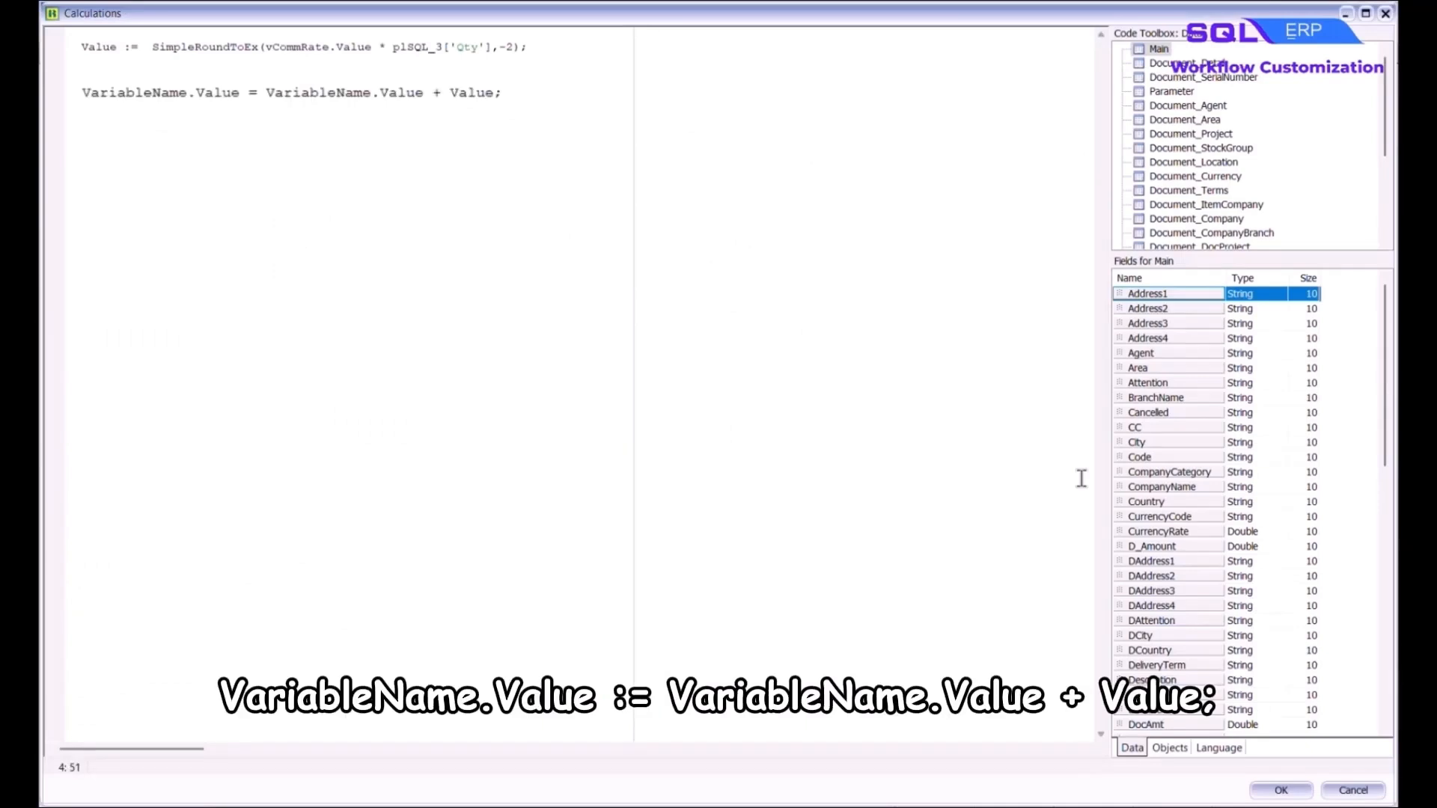
{"action": "left_click", "coordinate": [1081, 479]}
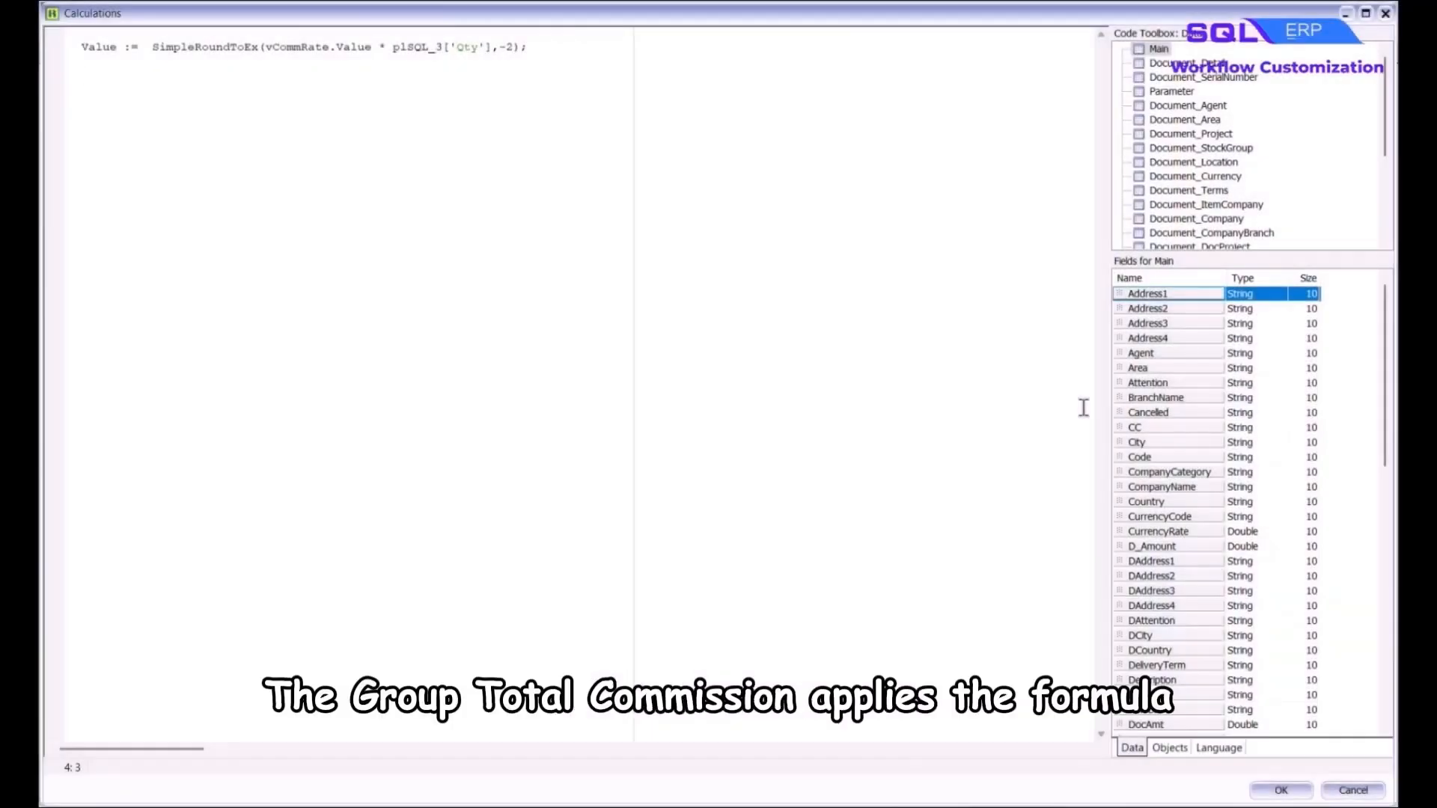
Add the group running-total line vGTotalComm.Value := vGTotalComm.Value + Value; below the rounding formula
{"action": "type", "text": "vGT"}
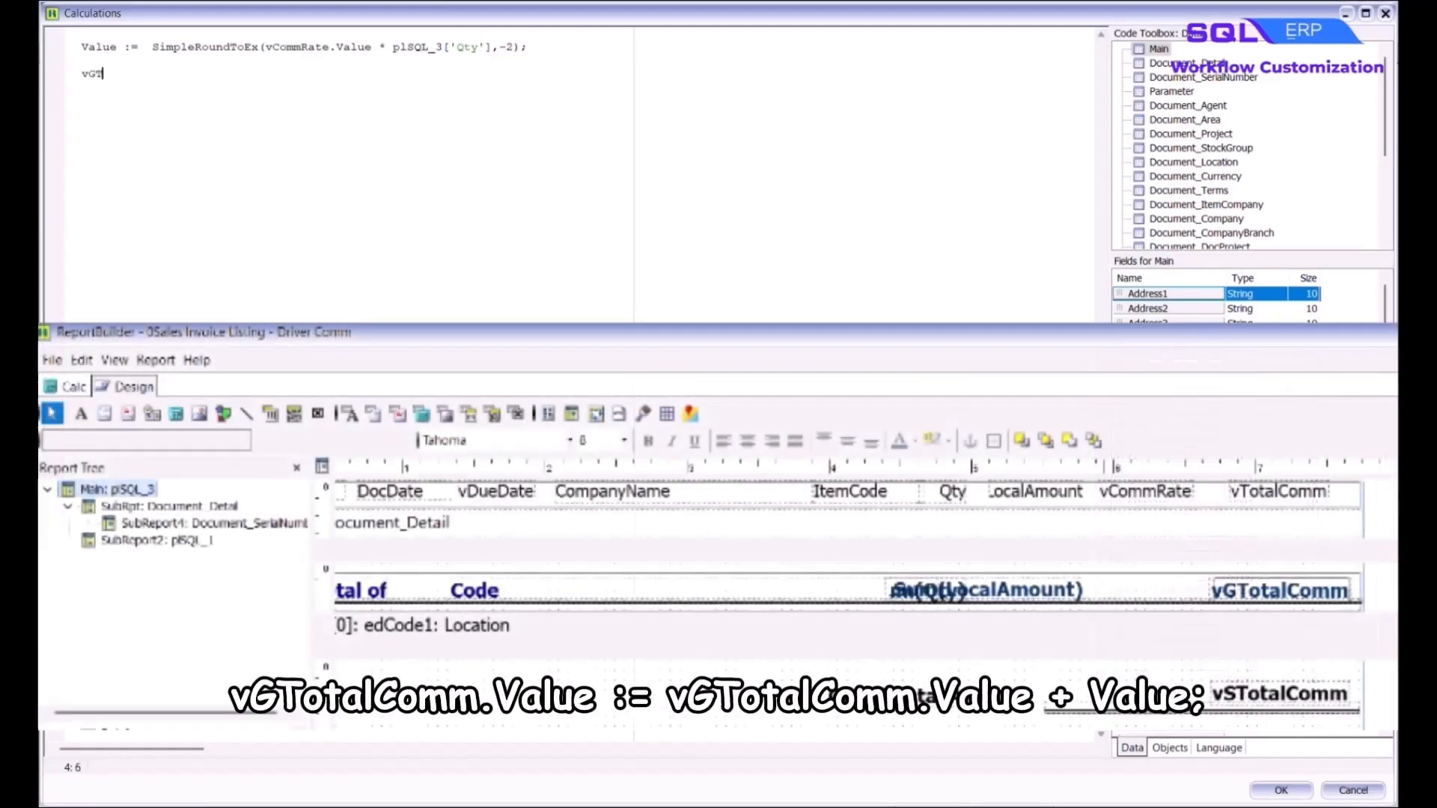
{"action": "type", "text": "otalComm.Value :="}
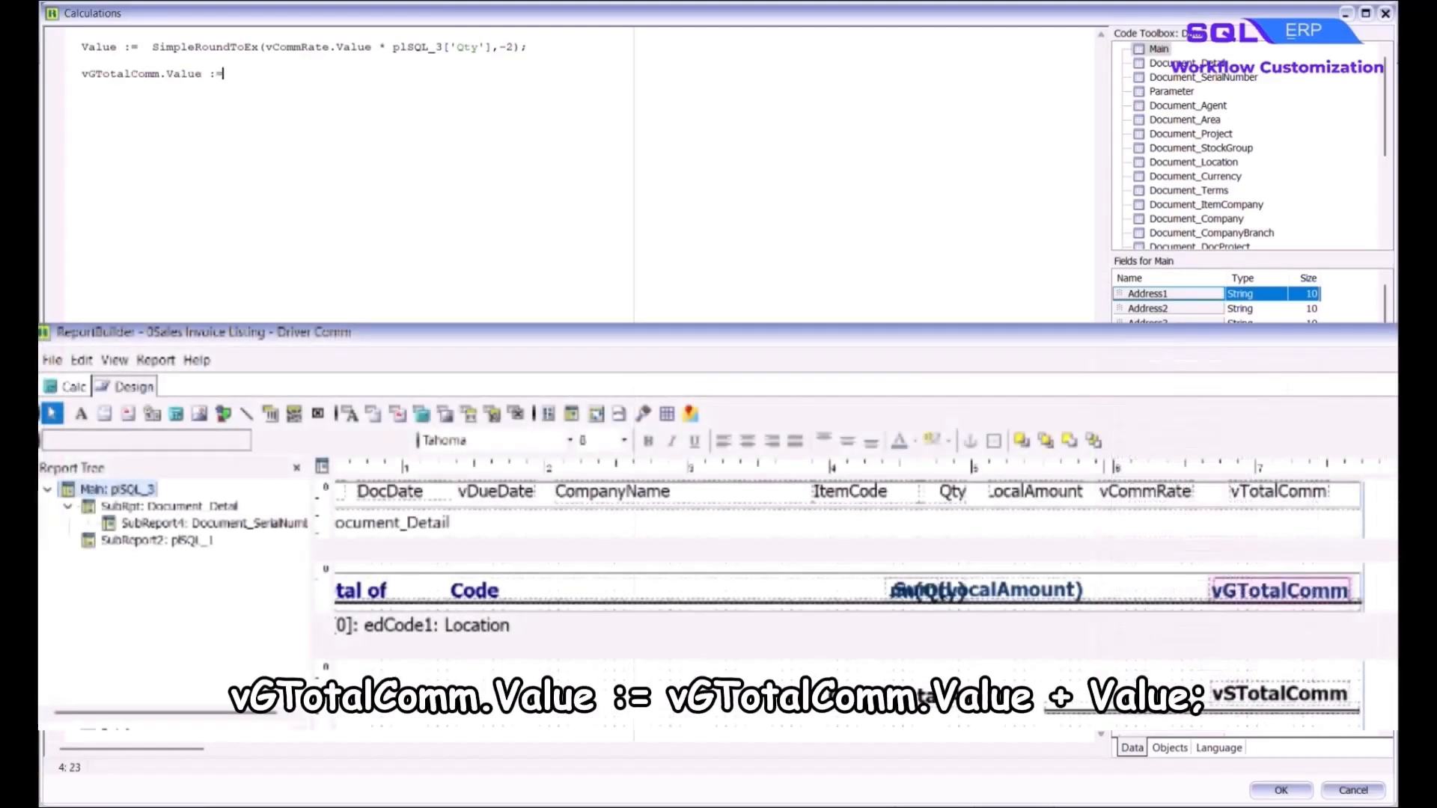
{"action": "type", "text": " vGTotalComm.Value + Value;"}
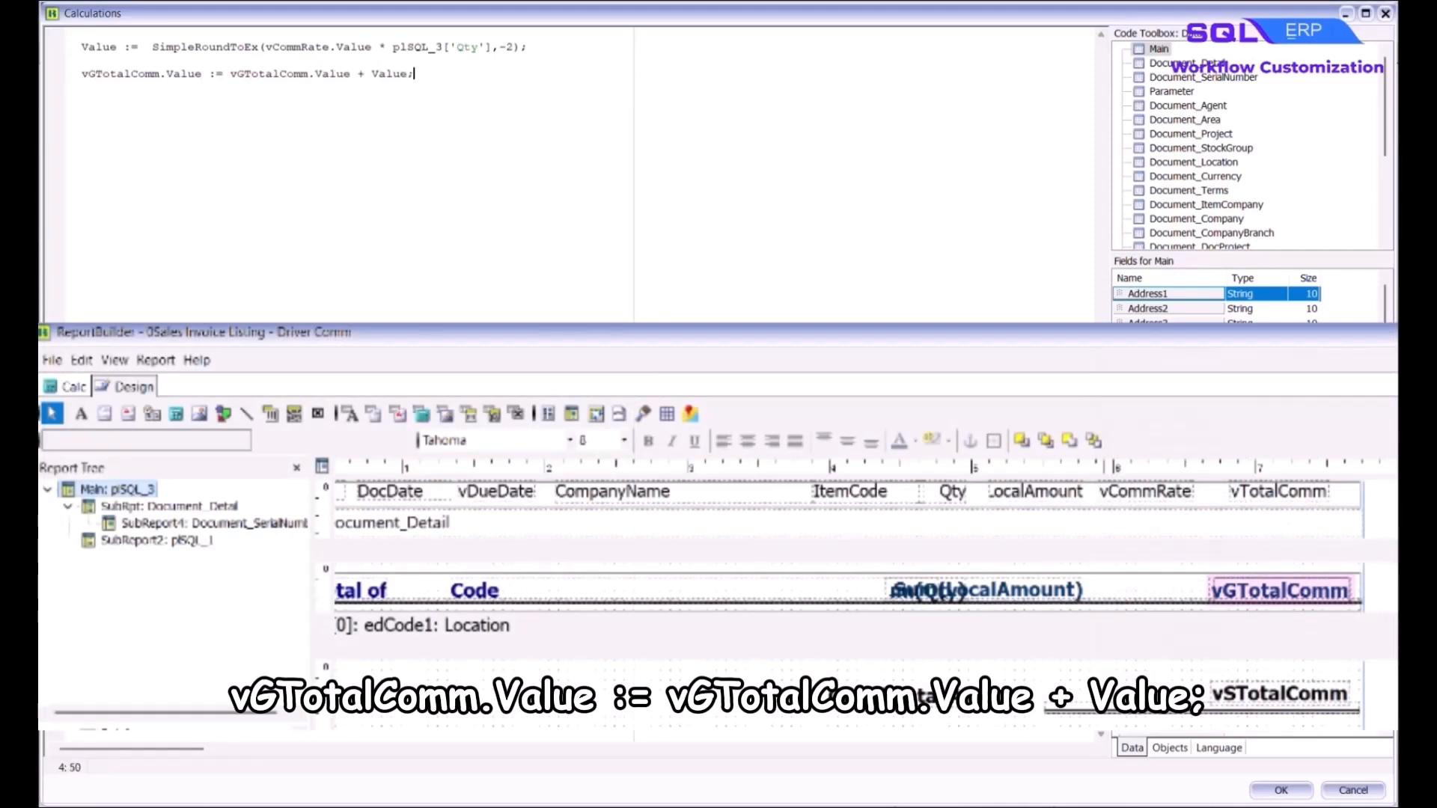
{"action": "key", "text": "Return"}
{"action": "key", "text": "Return"}
Add the summary running-total line vSTotalComm.Value := vSTotalComm.Value + Value; and compile the code
{"action": "type", "text": "vSTot"}
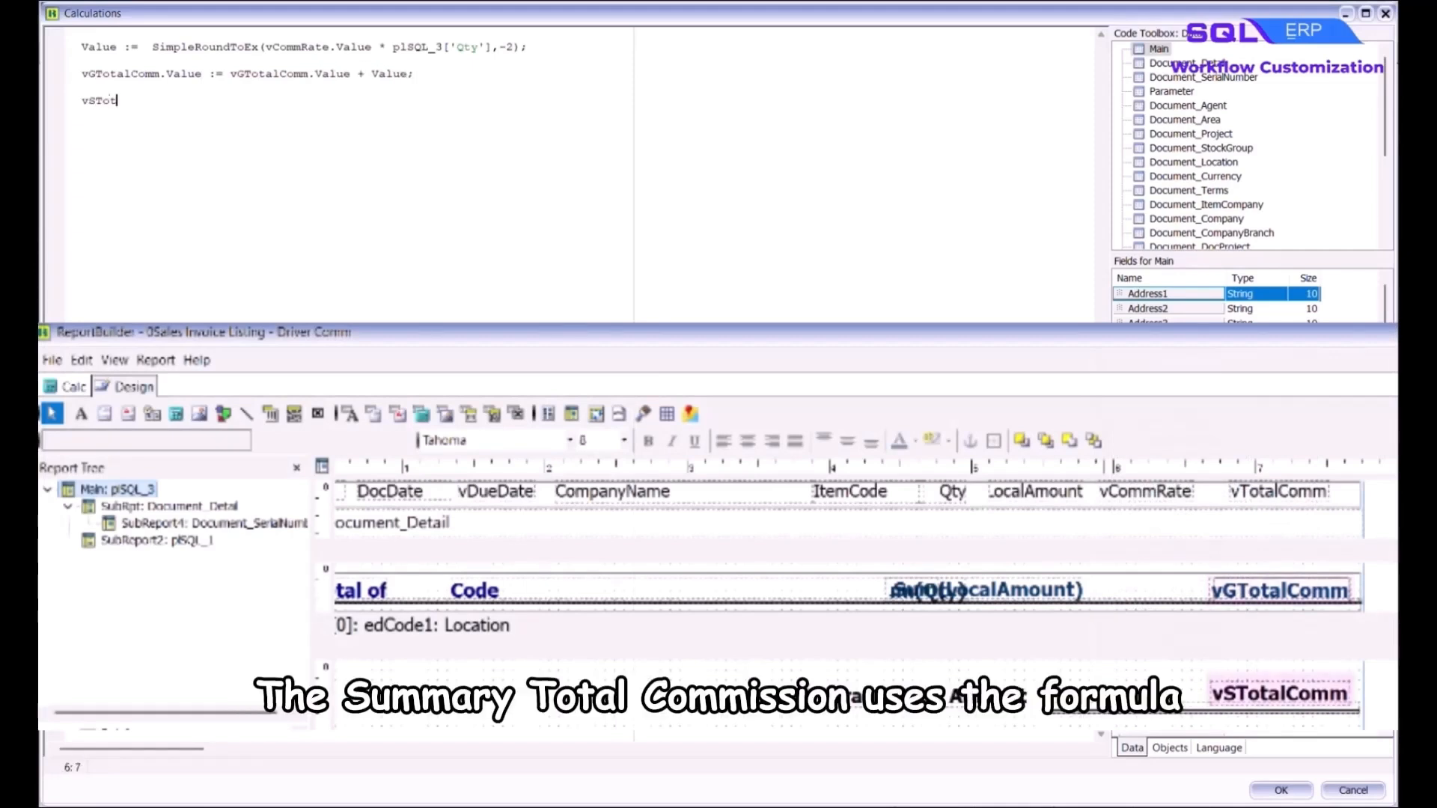
{"action": "type", "text": "alComm.Value"}
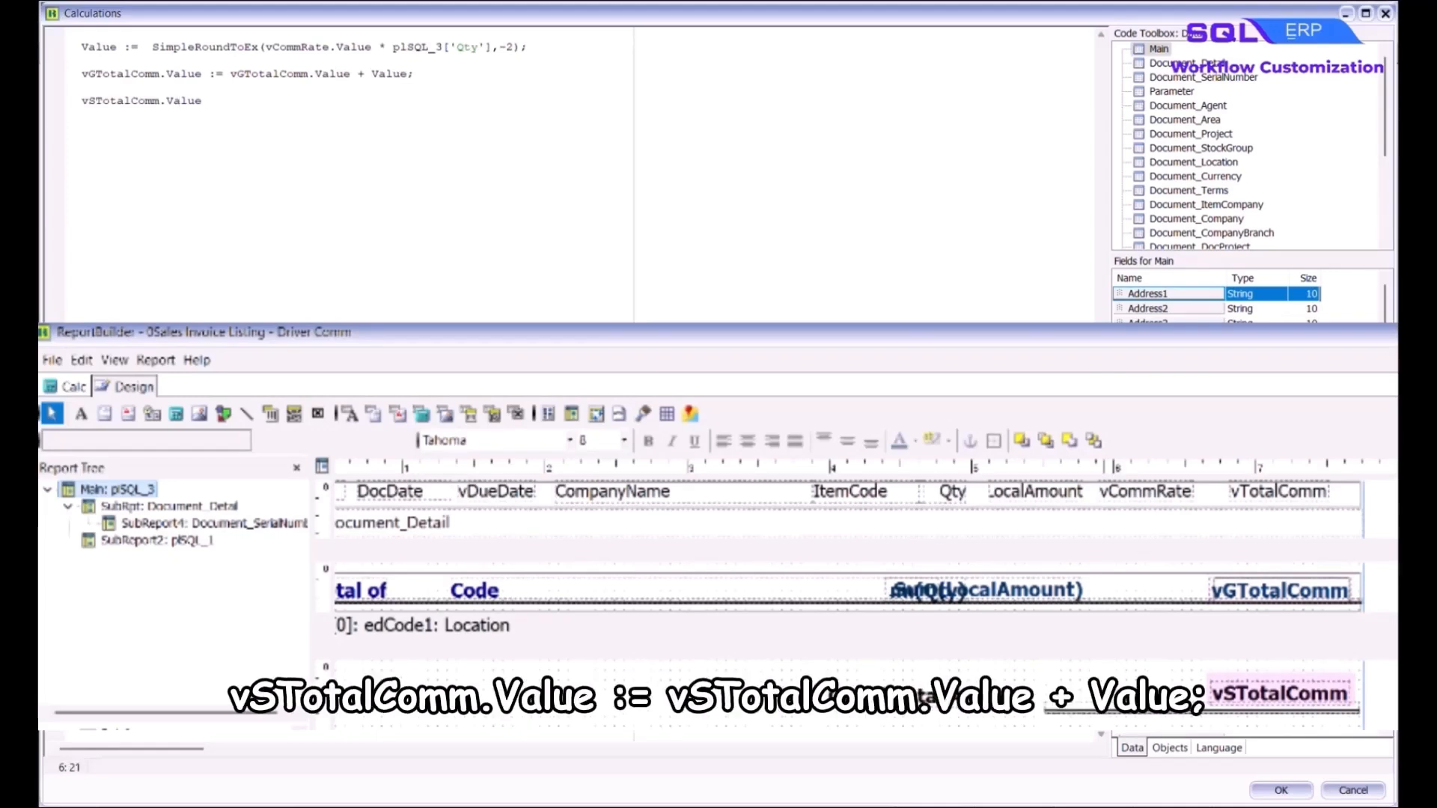
{"action": "type", "text": " := vSTotalComm.Value + Value;"}
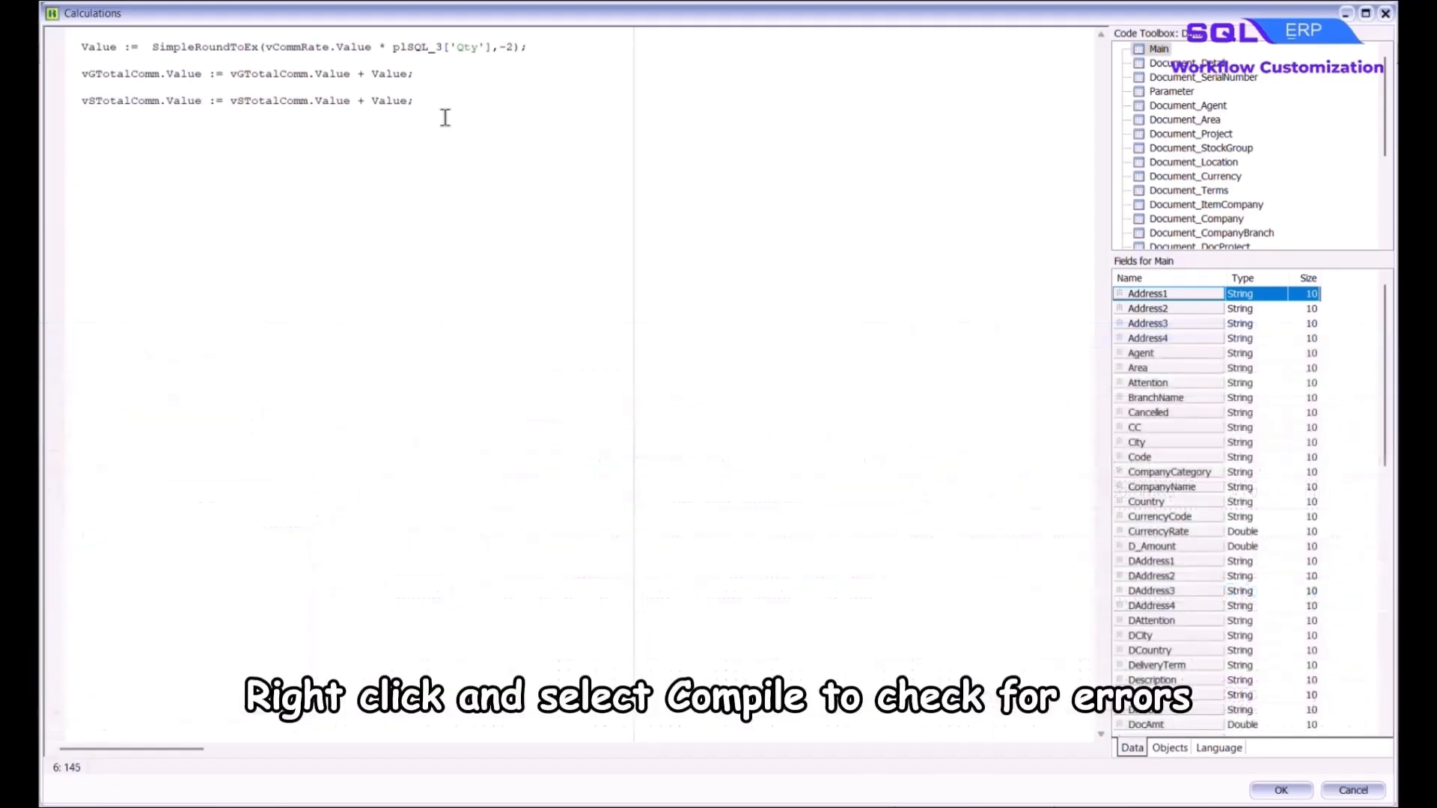
{"action": "right_click", "coordinate": [446, 115]}
{"action": "left_click", "coordinate": [524, 144]}
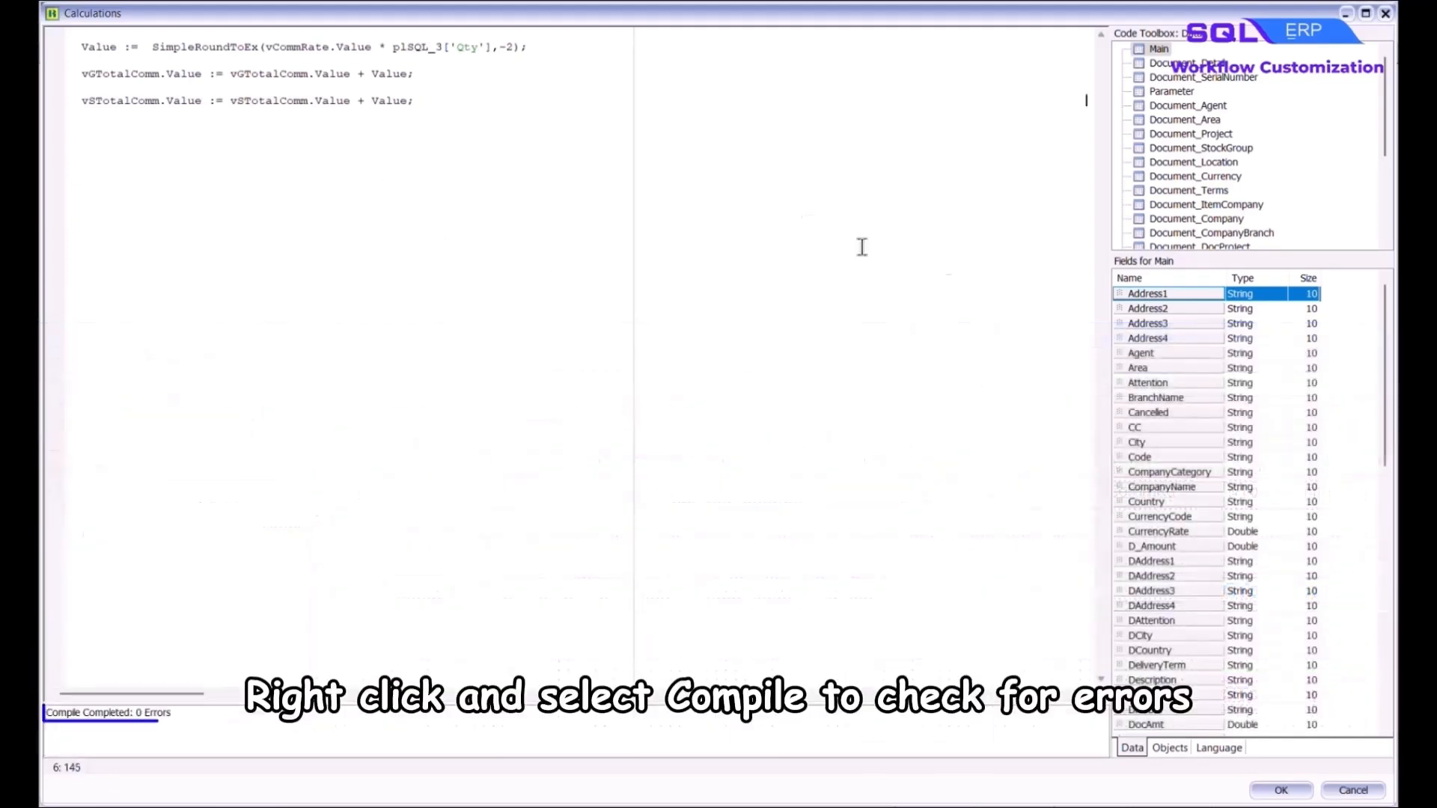
{"action": "left_click", "coordinate": [1064, 339]}
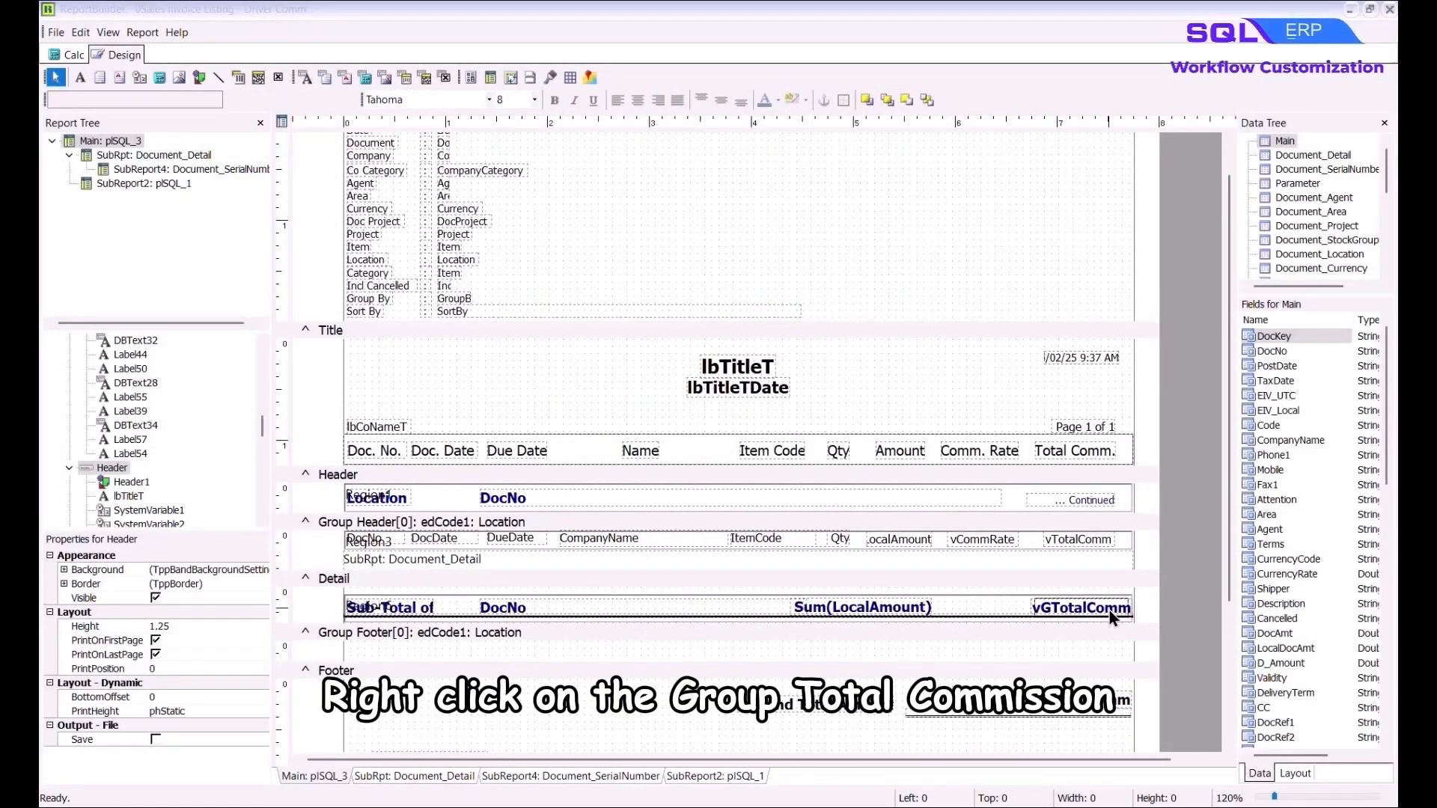
Set vGTotalComm's timing to reset on GroupEnd for the group edCode1: Location, and save the report
{"action": "right_click", "coordinate": [1111, 613]}
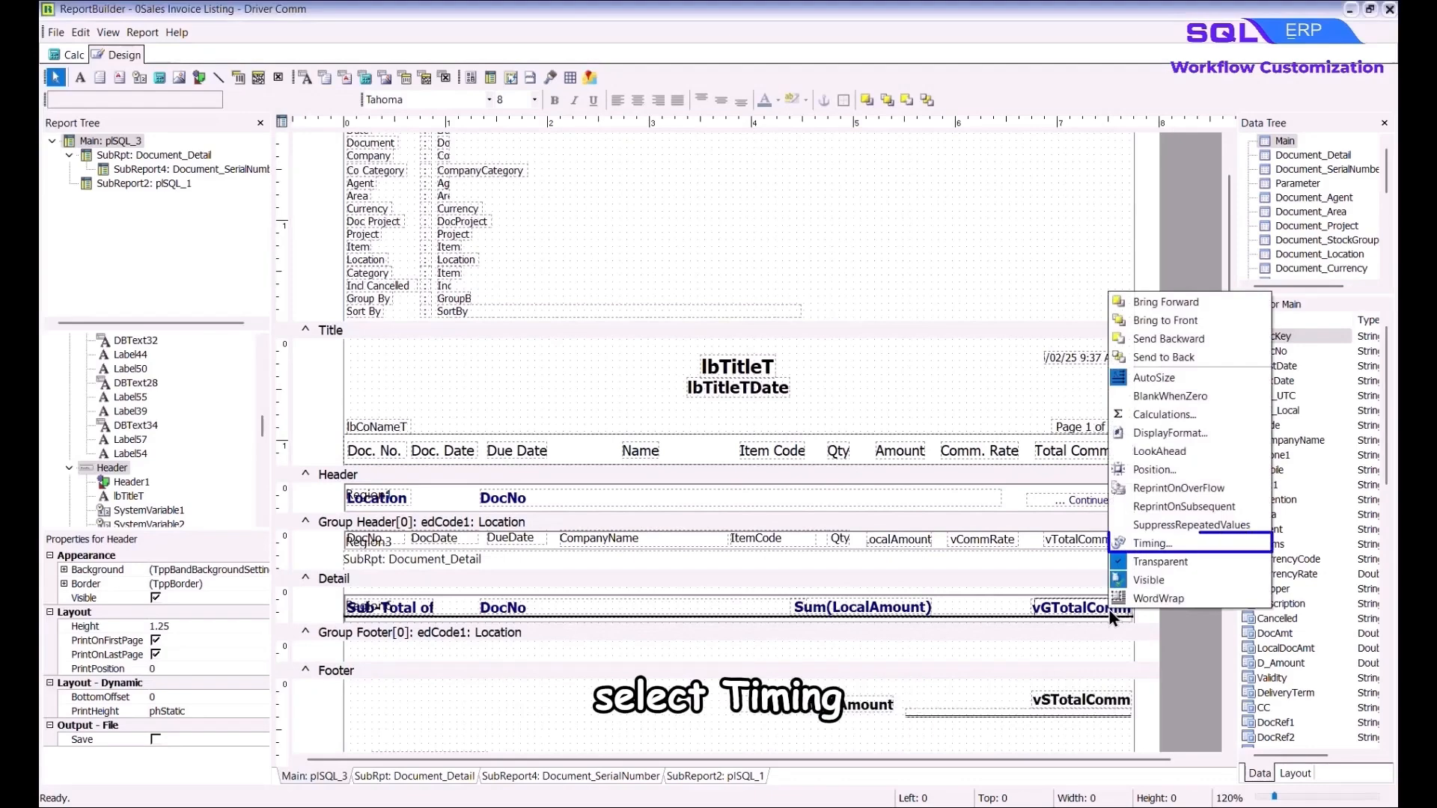
{"action": "left_click", "coordinate": [1229, 542]}
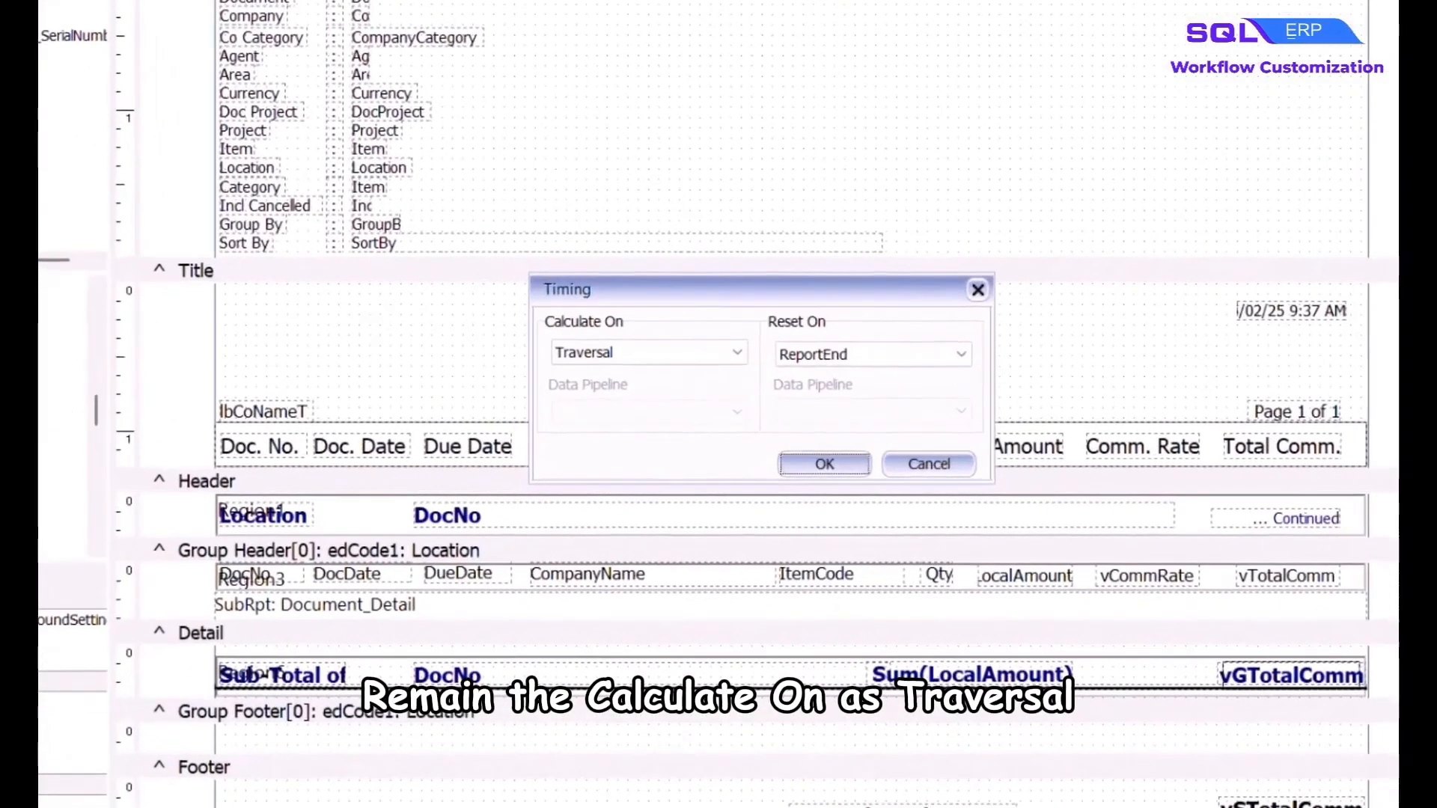
{"action": "left_click", "coordinate": [962, 351]}
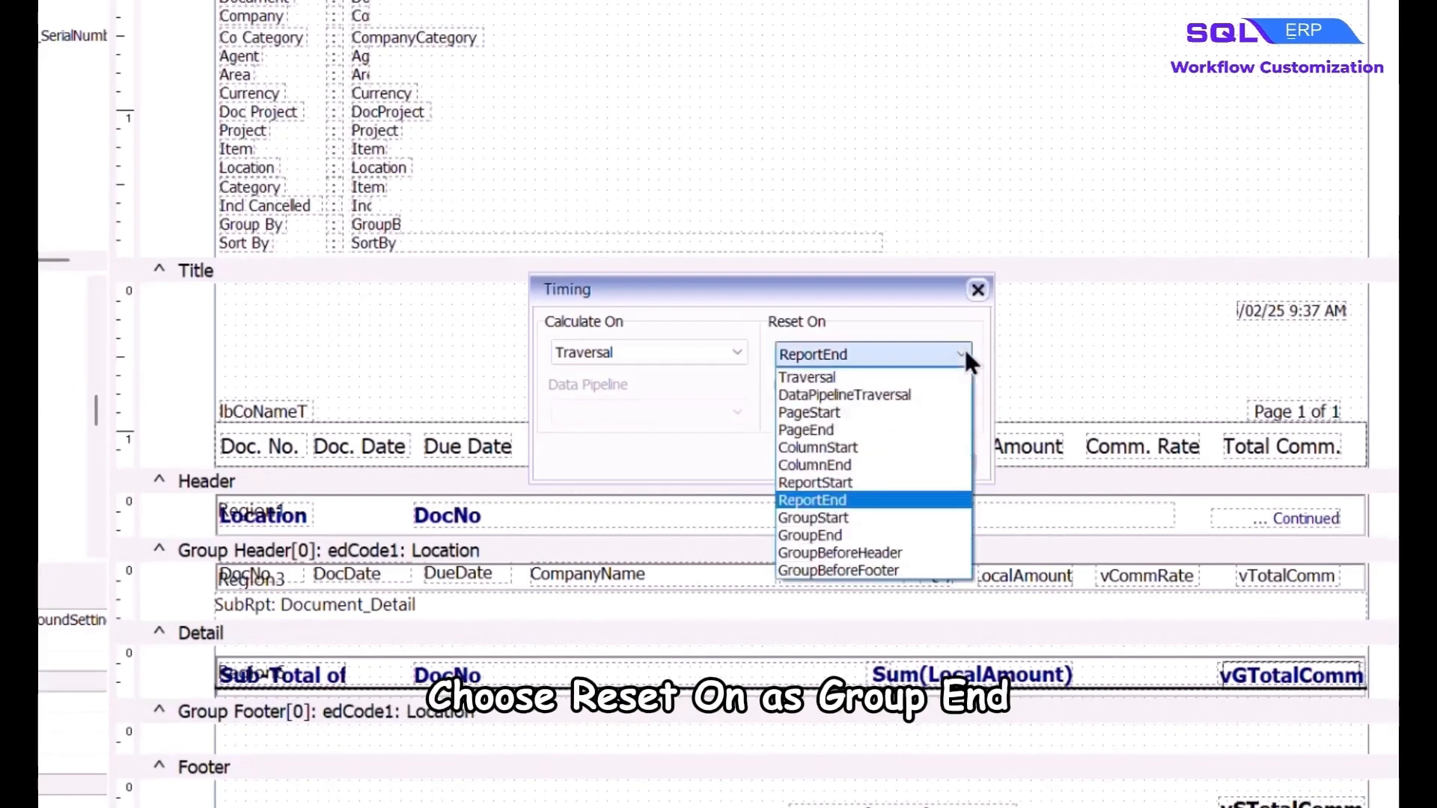
{"action": "left_click", "coordinate": [956, 536]}
{"action": "left_click", "coordinate": [940, 415]}
{"action": "left_click", "coordinate": [940, 434]}
{"action": "left_click", "coordinate": [795, 464]}
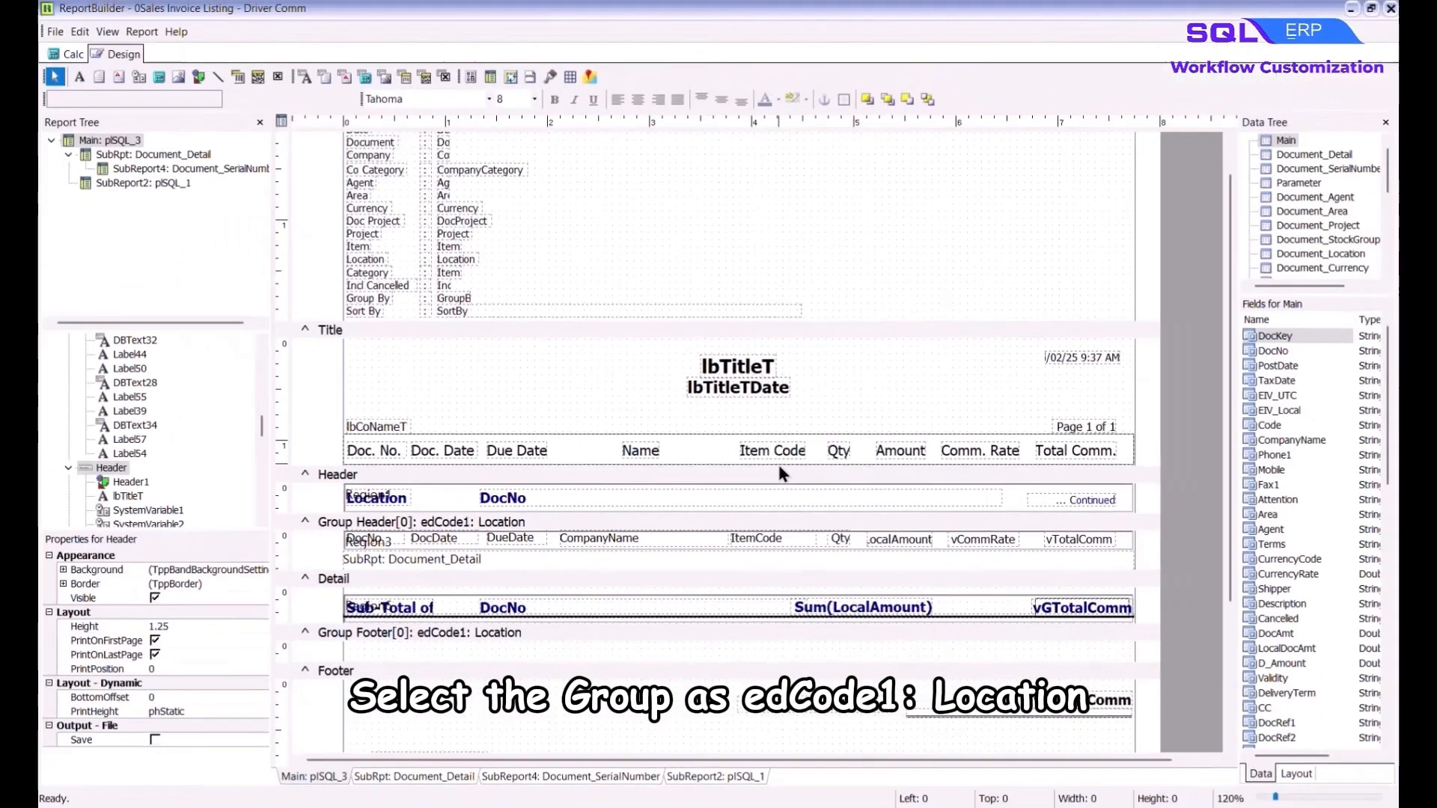
{"action": "left_click", "coordinate": [54, 31]}
{"action": "left_click", "coordinate": [99, 131]}
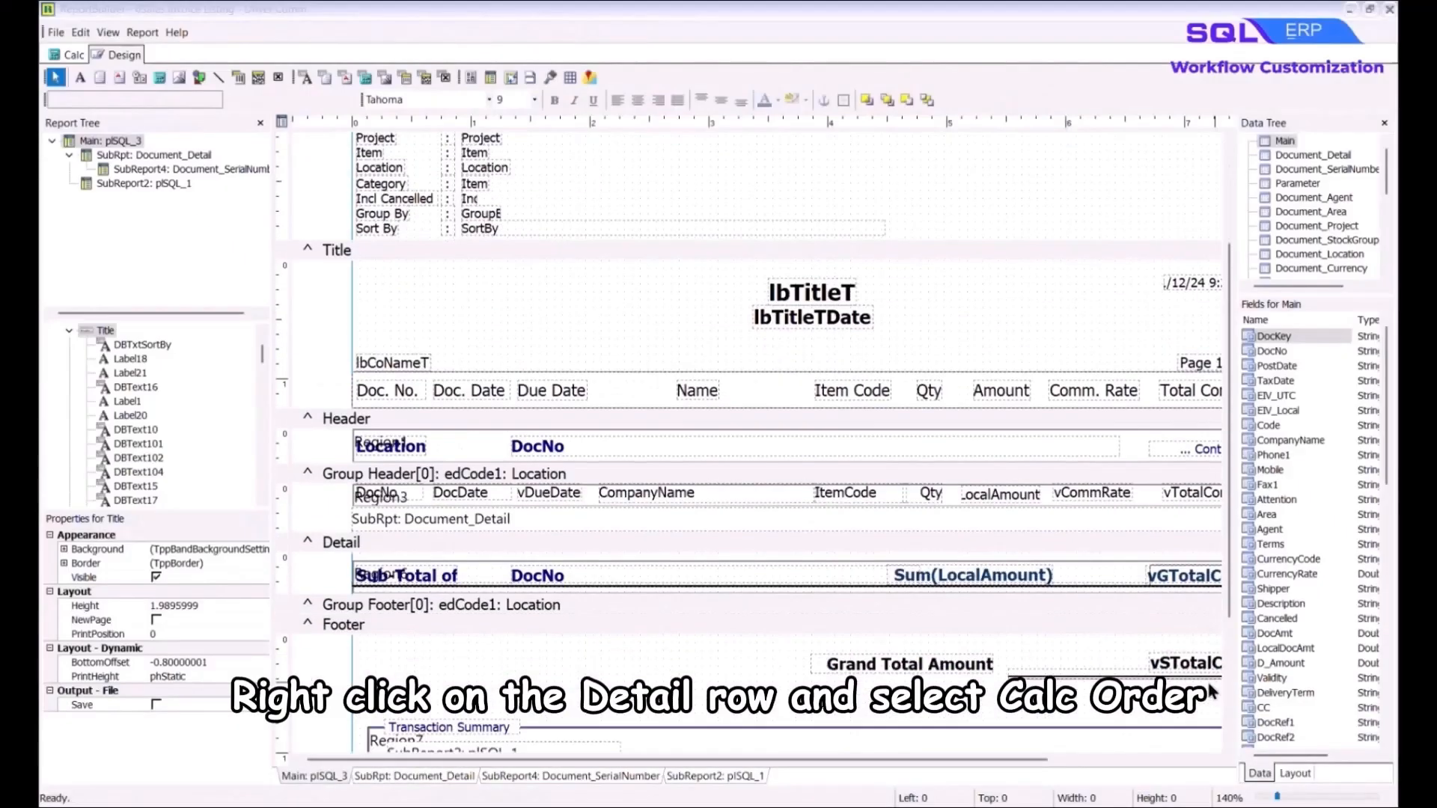
Set the Detail band's calculation order to vDueDate, vCommRate, then vTotalComm
{"action": "right_click", "coordinate": [523, 545]}
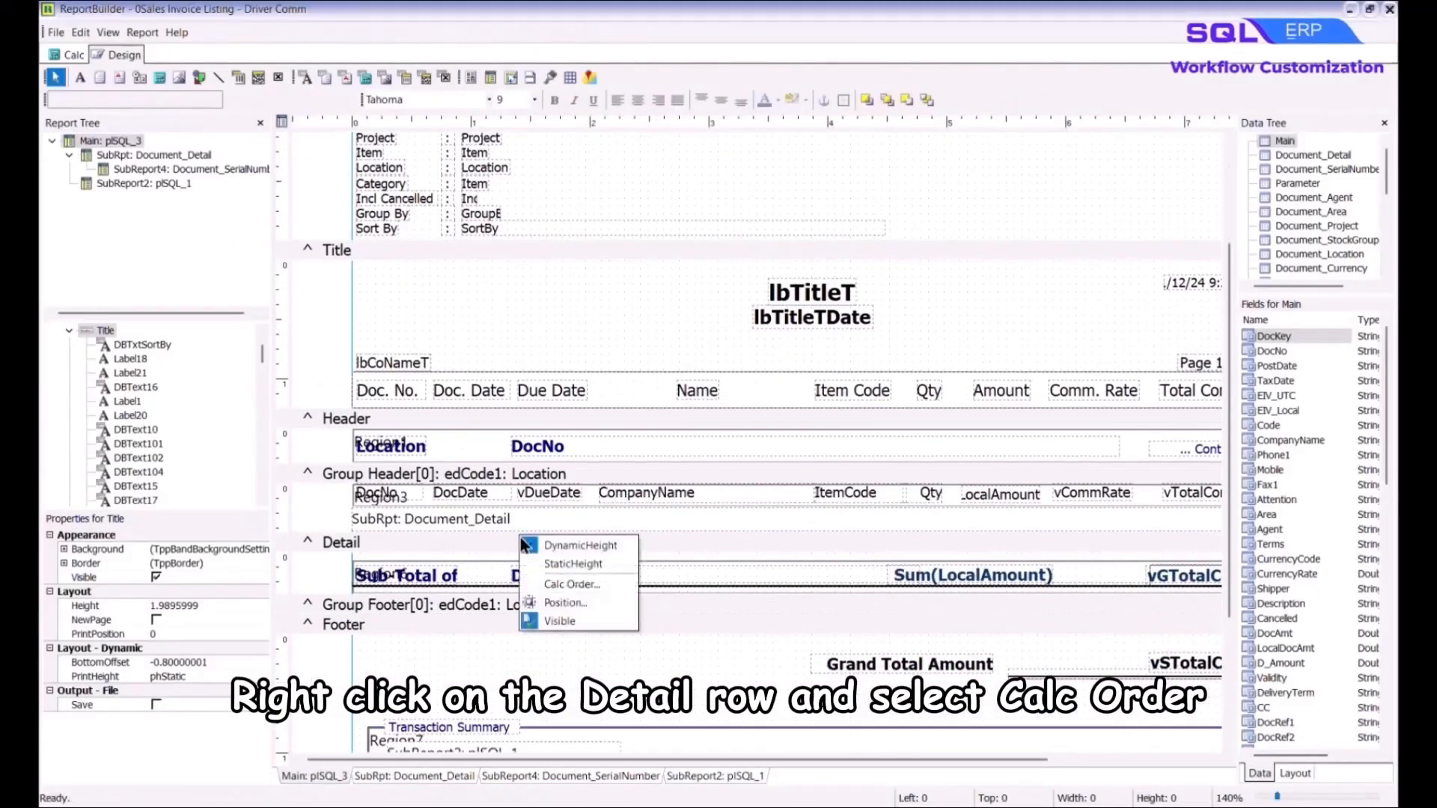
{"action": "left_click", "coordinate": [572, 584]}
{"action": "left_click", "coordinate": [622, 367]}
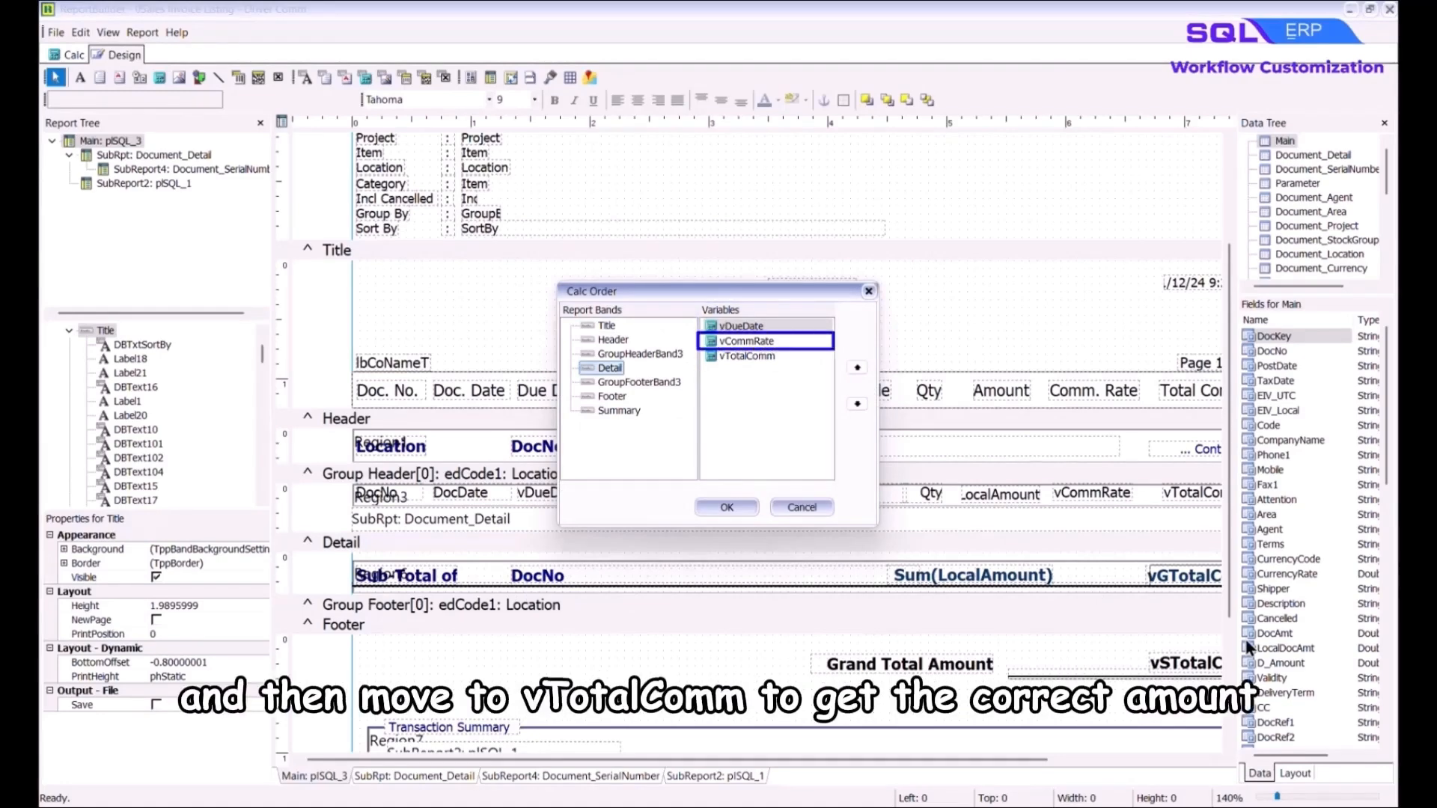
{"action": "left_click", "coordinate": [747, 514]}
{"action": "left_click", "coordinate": [747, 515]}
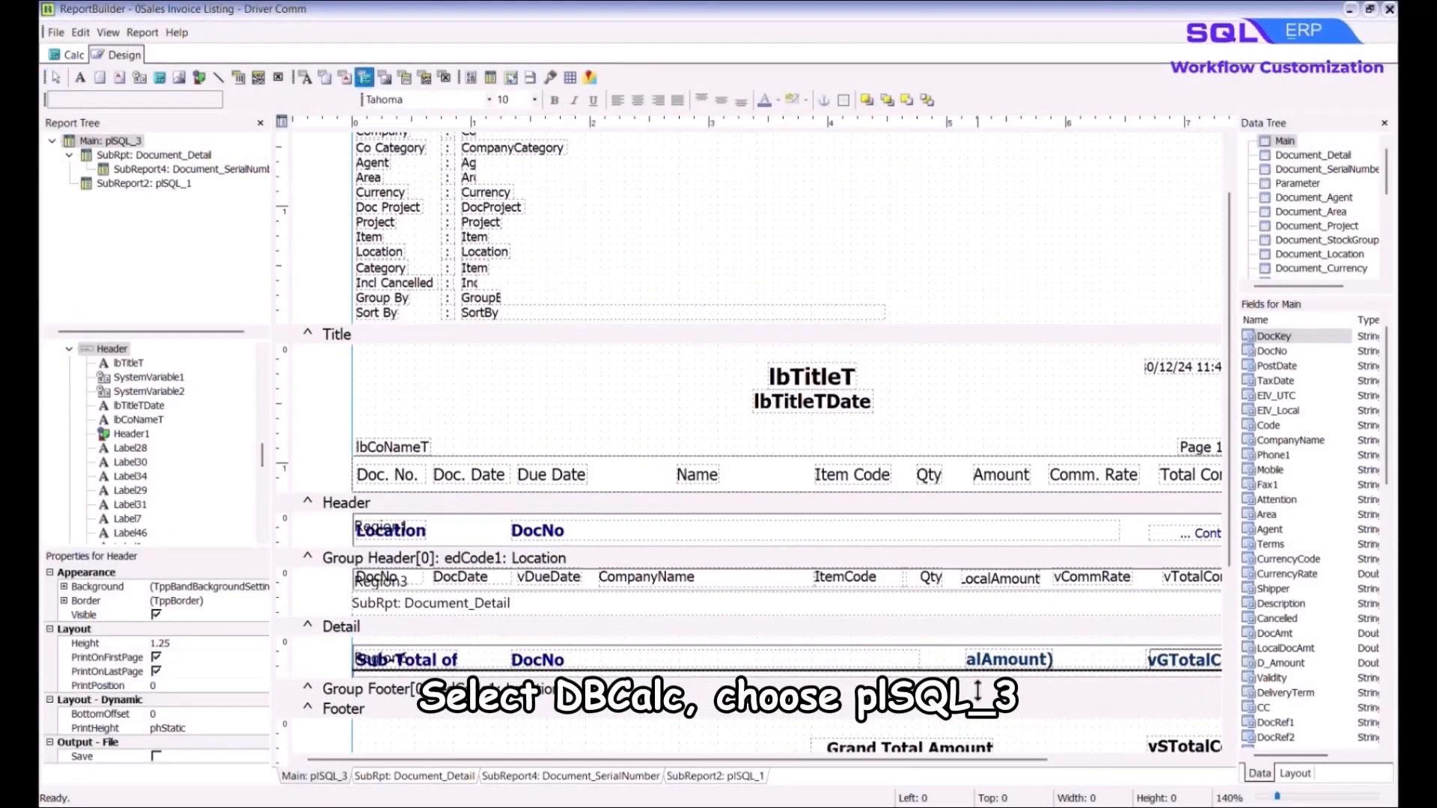
Add a DBCalc sum of plSQL_3's Qty field to the Location group footer, beside the local amount sum, and save the report
{"action": "left_click", "coordinate": [902, 659]}
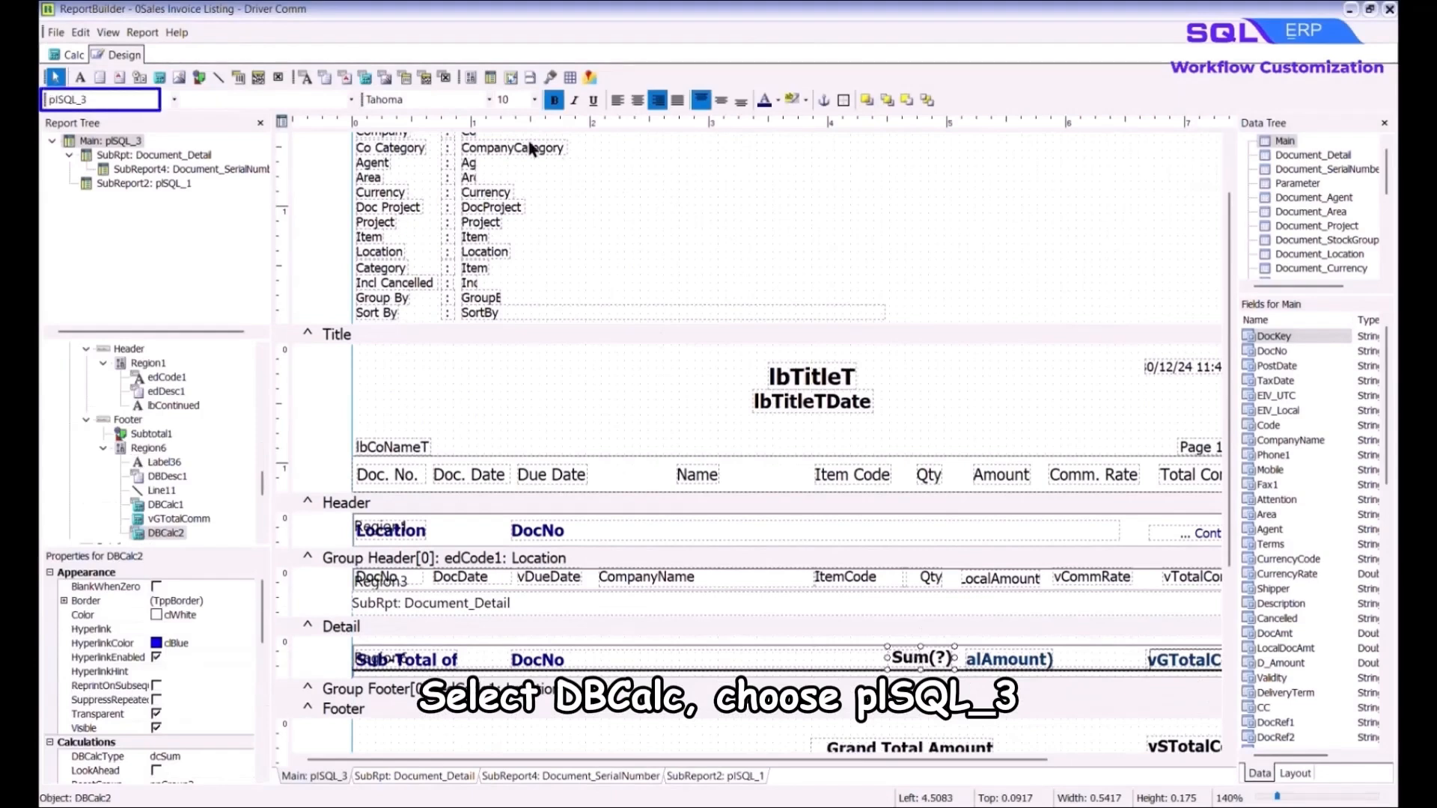
{"action": "left_click", "coordinate": [304, 96]}
{"action": "type", "text": "Qty"}
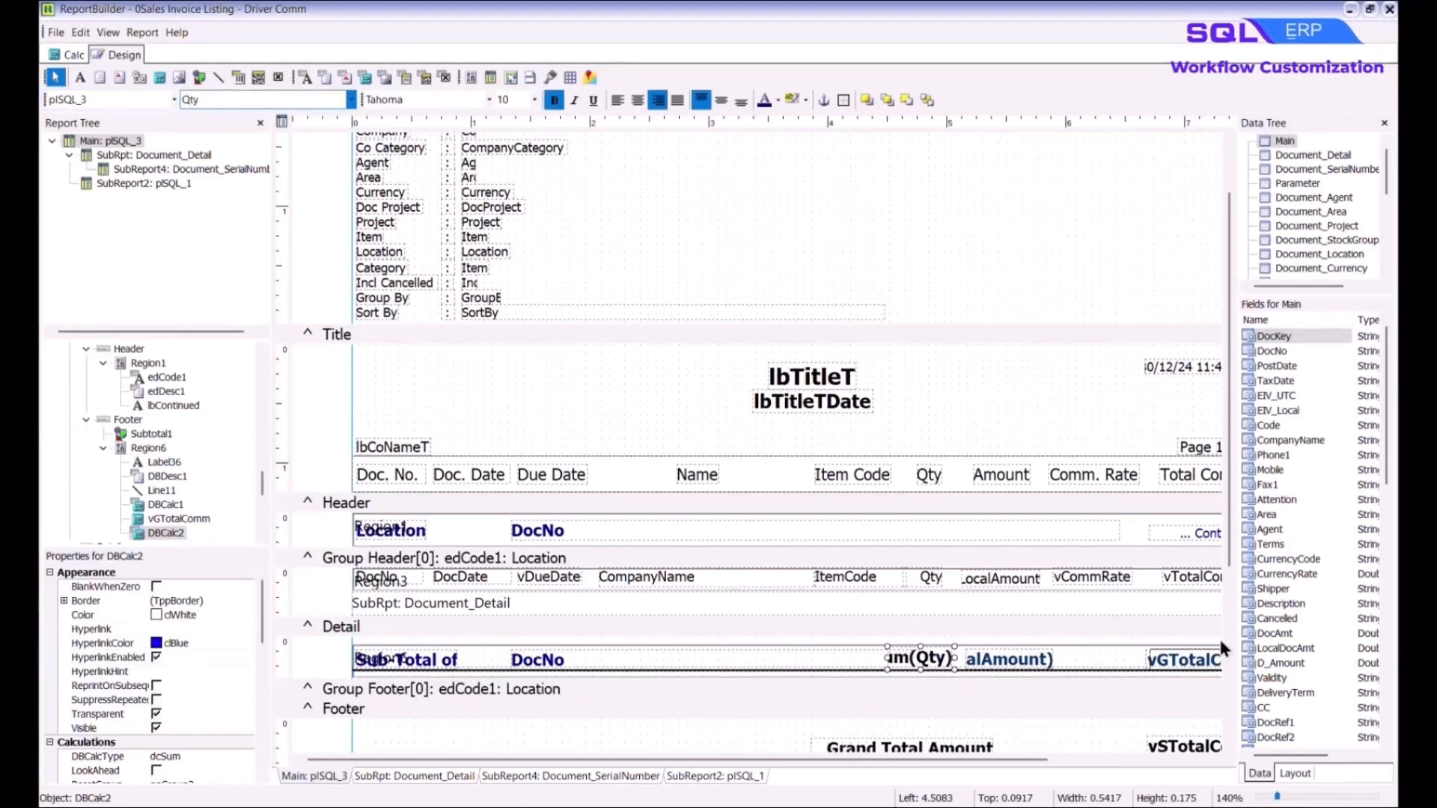
{"action": "left_click", "coordinate": [1115, 605]}
{"action": "left_click", "coordinate": [55, 32]}
{"action": "left_click", "coordinate": [68, 122]}
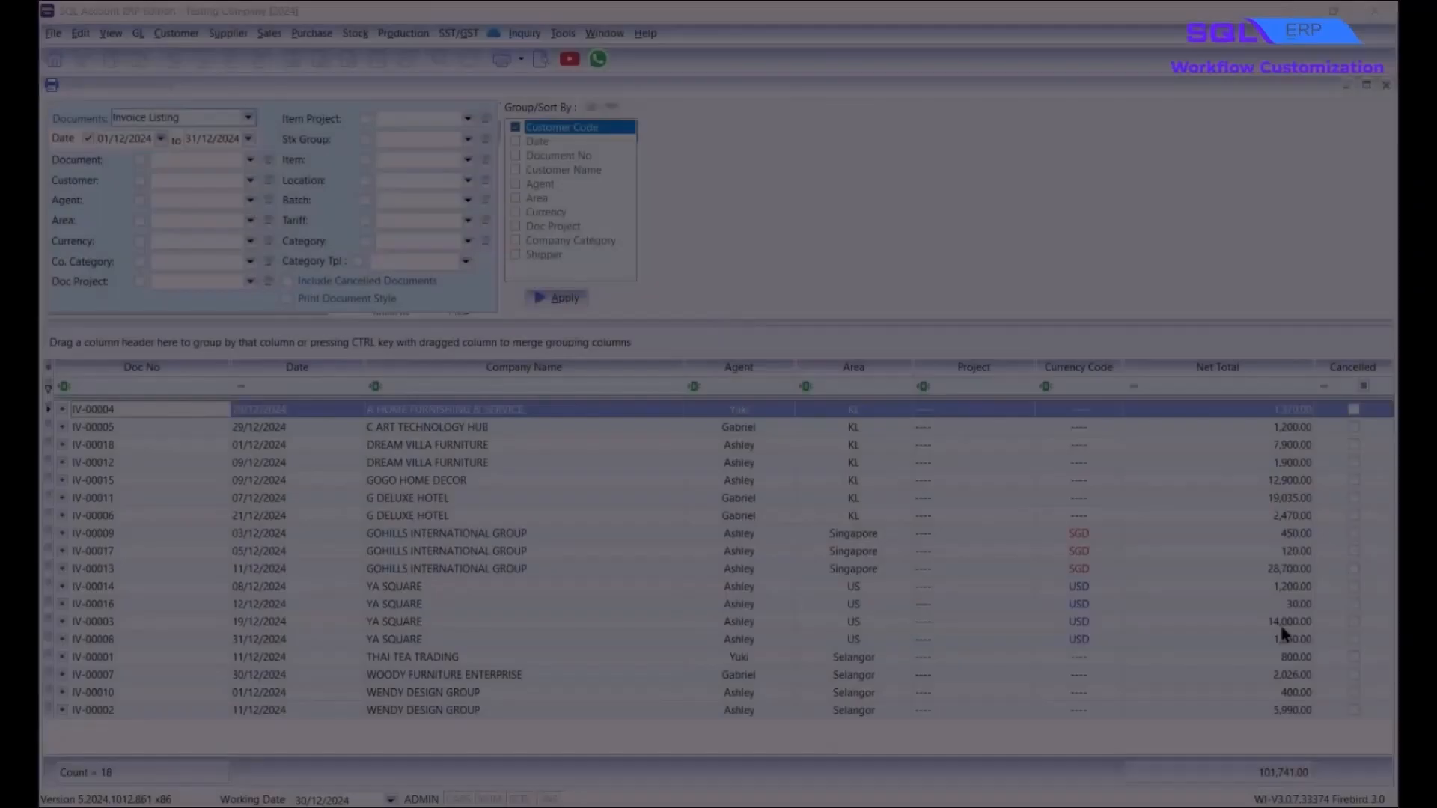
{"action": "left_click", "coordinate": [782, 504]}
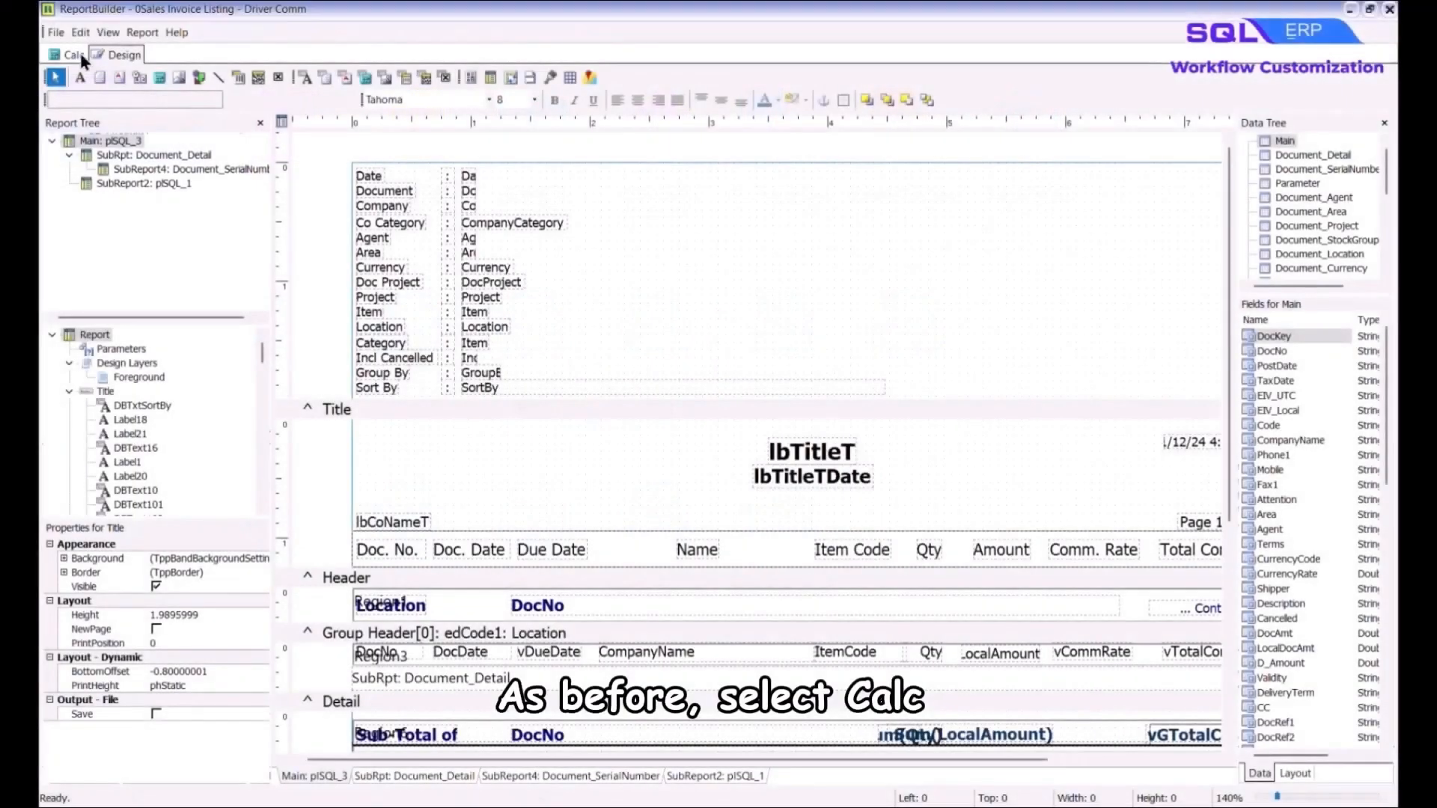
Declare SQL_4 as an additional String in the global variable declarations
{"action": "left_click", "coordinate": [80, 54]}
{"action": "left_click", "coordinate": [132, 104]}
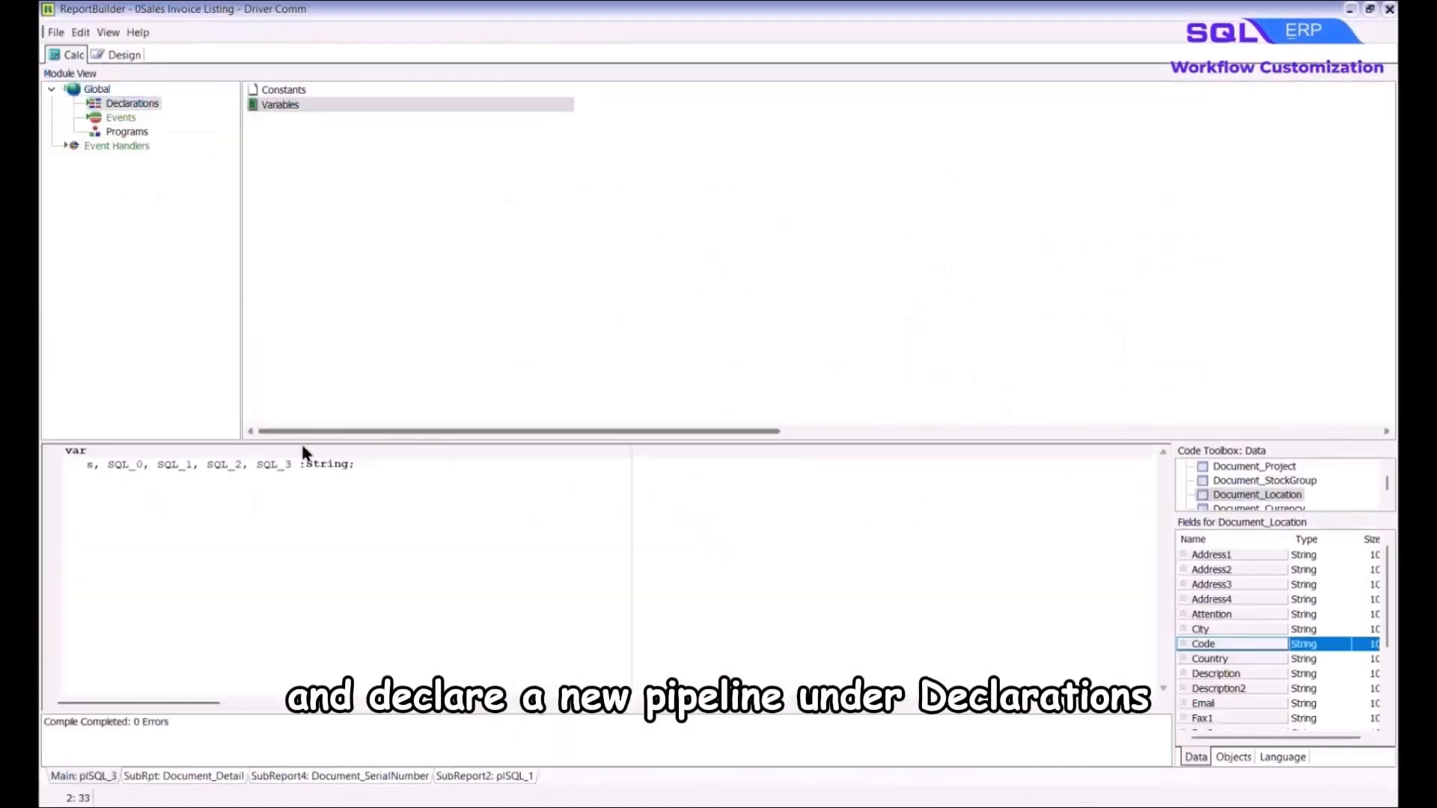
{"action": "type", "text": ", SQL_4"}
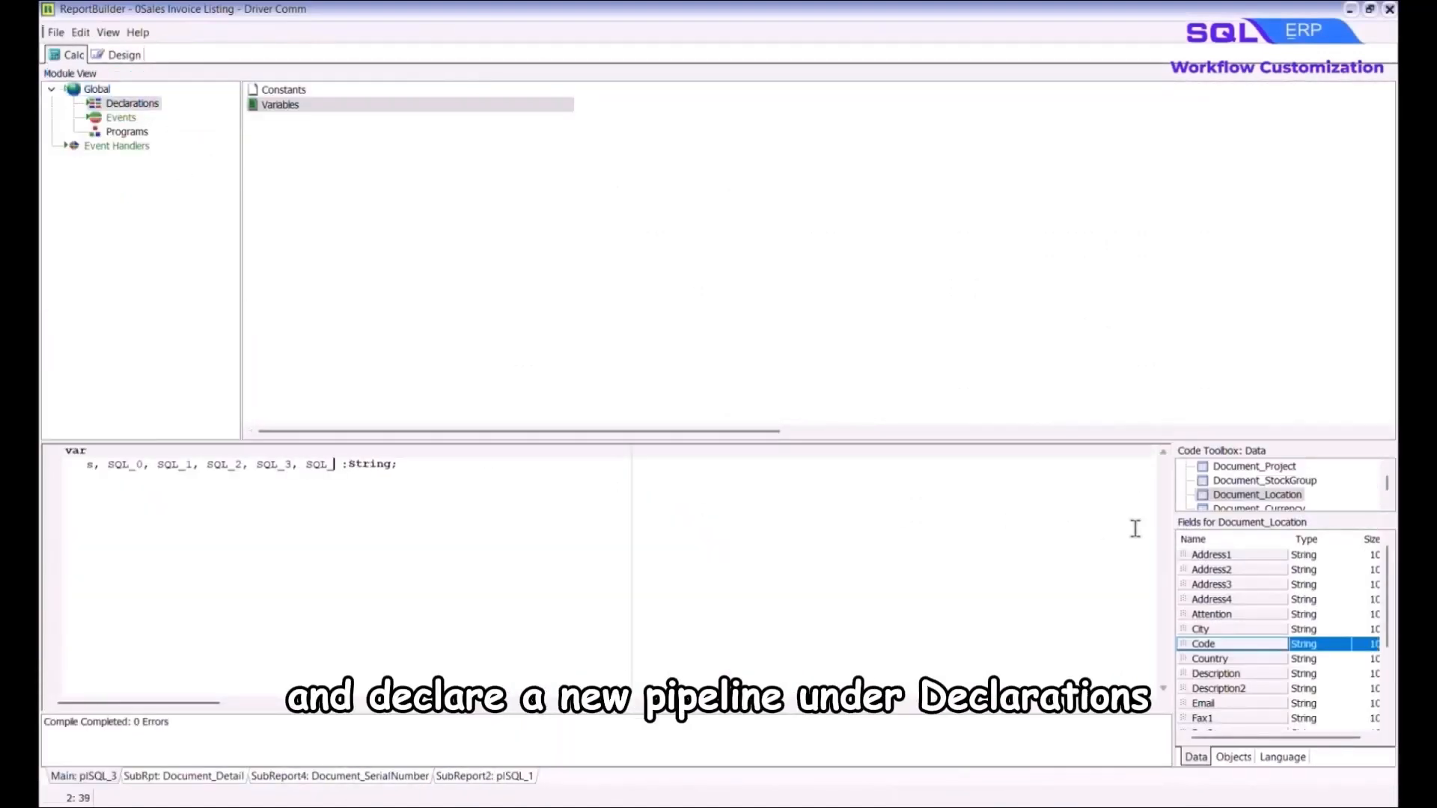
Add the query SQL_4 := 'SELECT * FROM Document_Location'; at the end of the global OnCreate event
{"action": "left_click", "coordinate": [119, 118]}
{"action": "left_click", "coordinate": [458, 664]}
{"action": "key", "text": "Return"}
{"action": "key", "text": "BackSpace"}
{"action": "type", "text": "SQL_4 := 'SELECT * FROM Document_Location"}
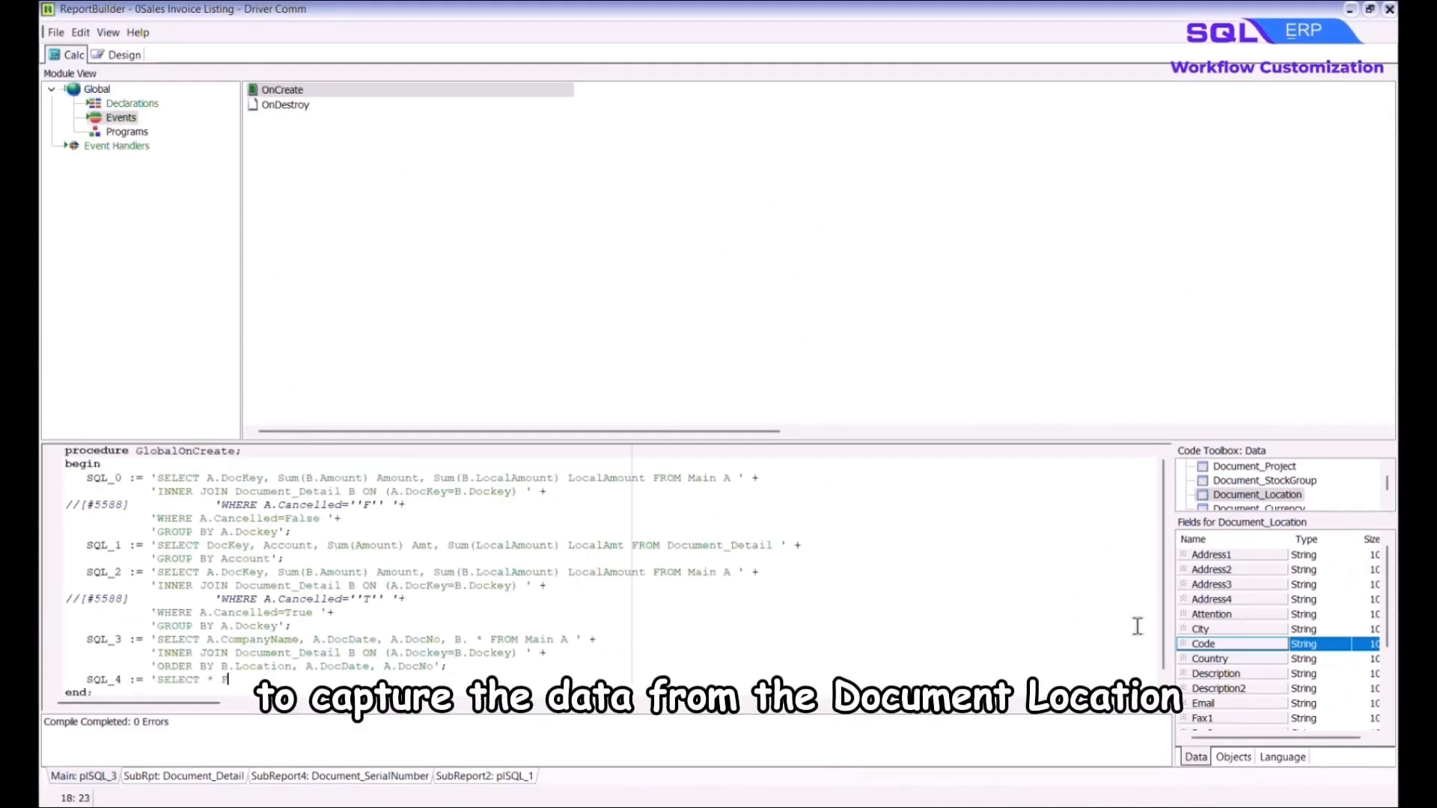
{"action": "type", "text": "';"}
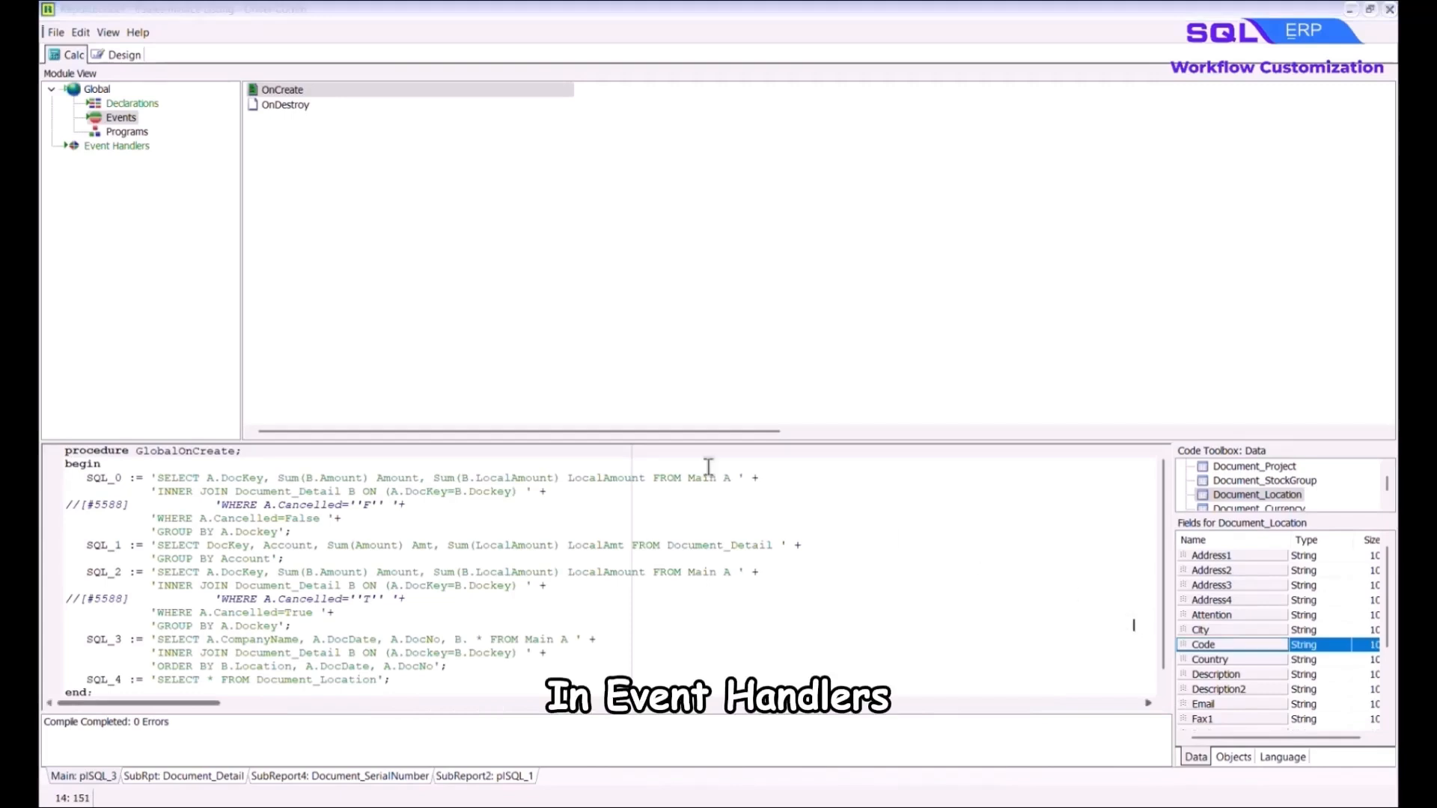
Add LocalSQL_SELECT(plSQL_4, SQL_4, 'Code'); below the plSQL_3 line in the ReportBeforePrint procedure
{"action": "left_click", "coordinate": [113, 147]}
{"action": "left_click", "coordinate": [487, 179]}
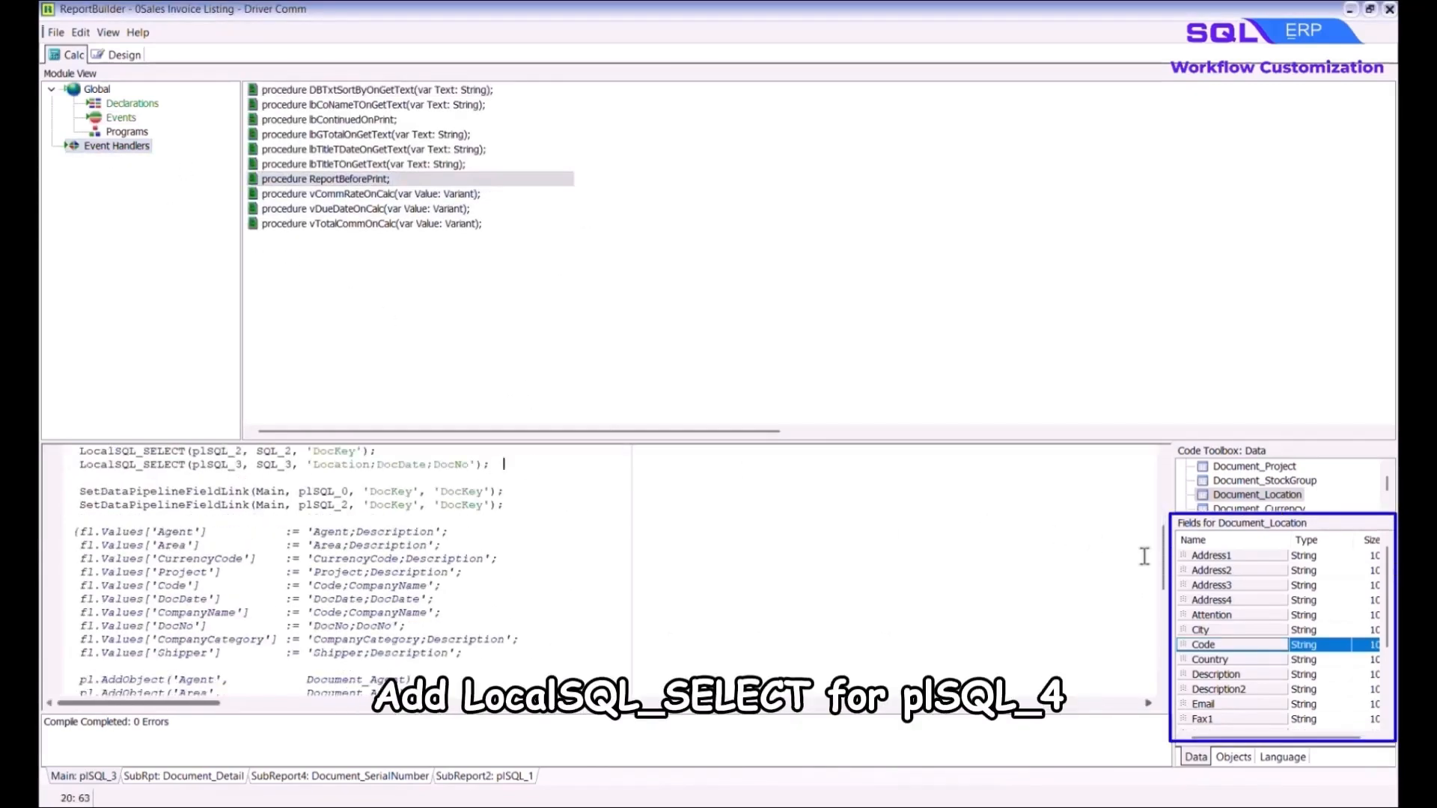
{"action": "key", "text": "Return"}
{"action": "type", "text": "LocalSQL_SELECT"}
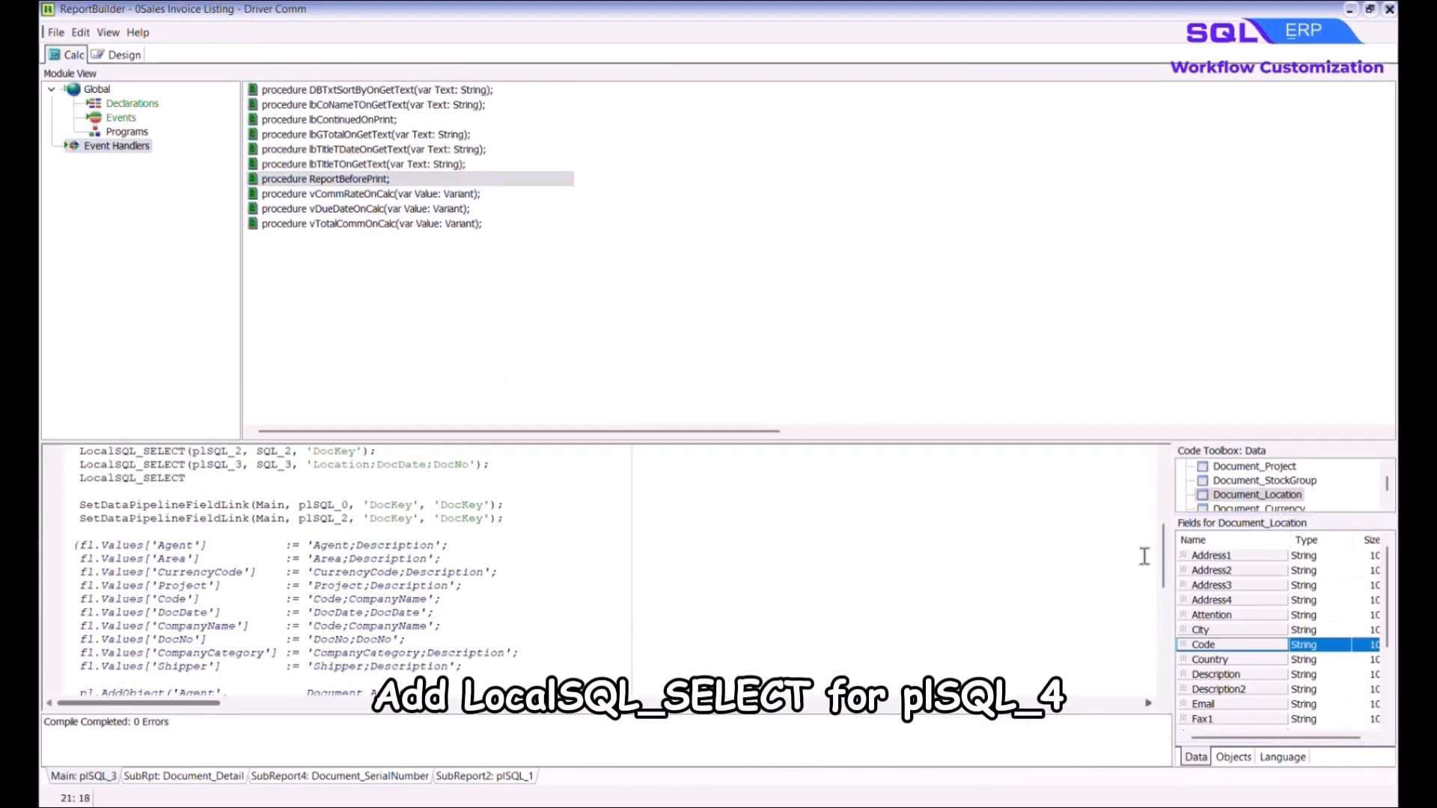
{"action": "type", "text": "(plSQL_4, SQL_4, "}
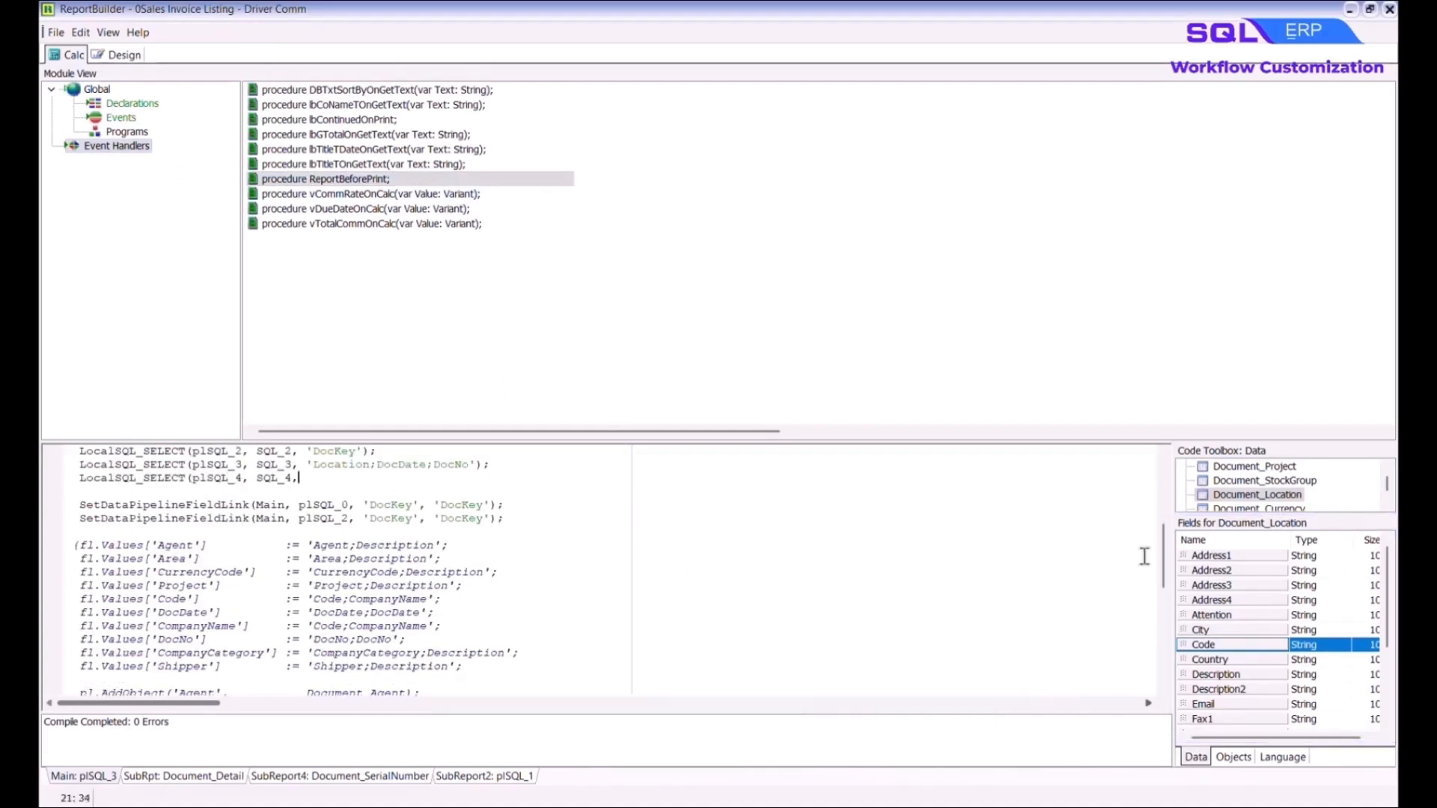
{"action": "type", "text": "'Code'"}
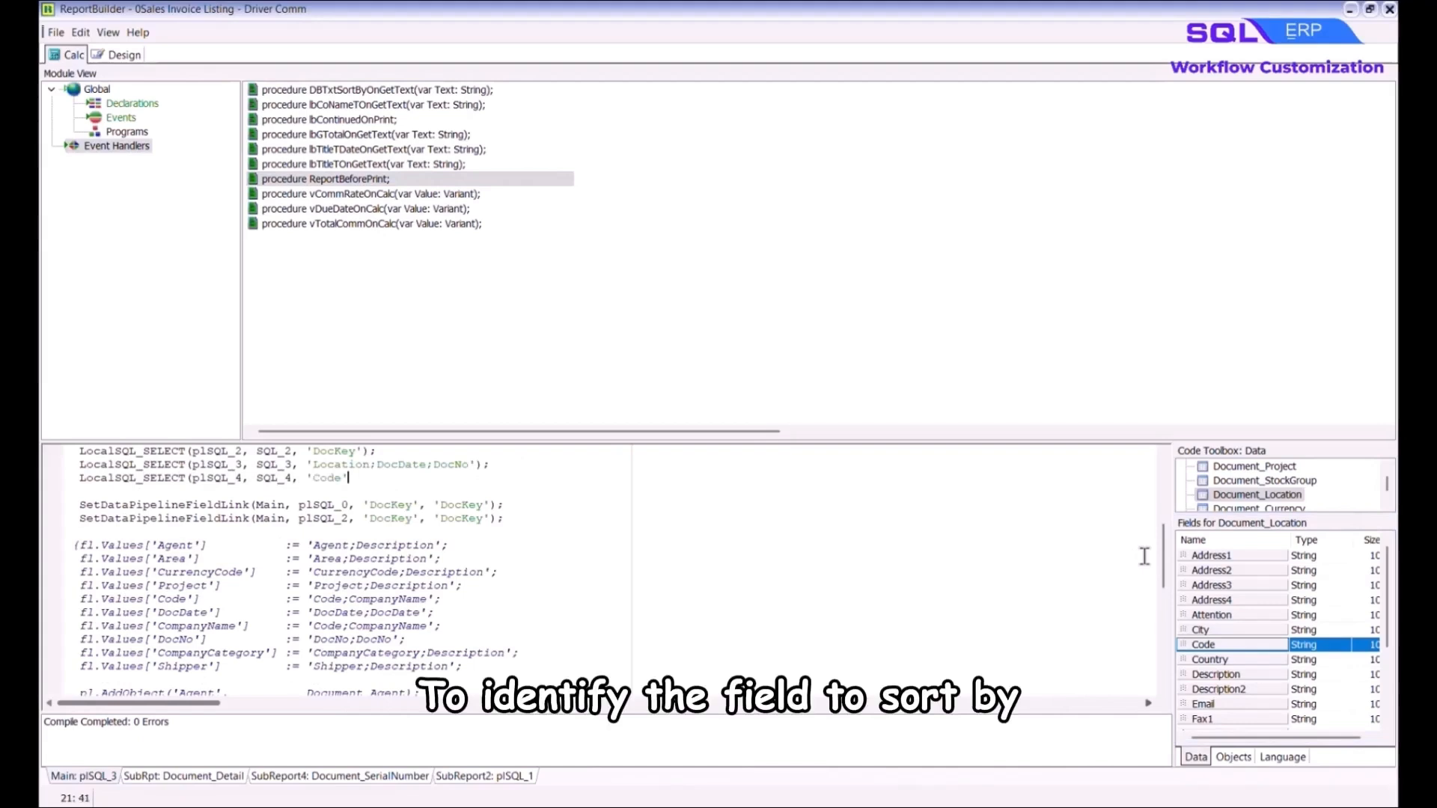
{"action": "type", "text": ");"}
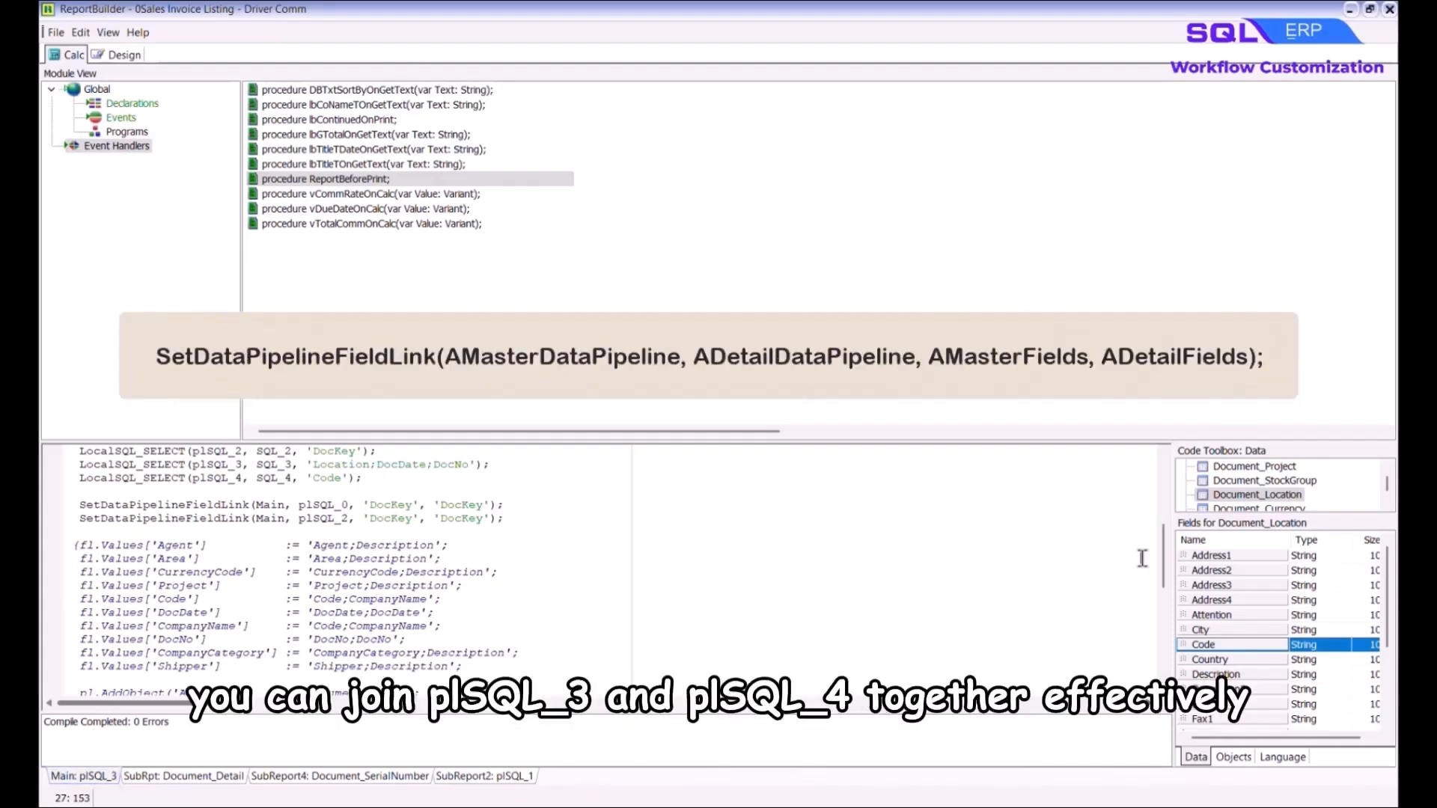
Link the pipelines with SetDataPipelineFieldLink(plSQL_3, plSQL_4, 'Location', 'Code'); below the existing field links in ReportBeforePrint
{"action": "left_click", "coordinate": [509, 519]}
{"action": "key", "text": "Return"}
{"action": "type", "text": "SetDataPipelineFieldLink(plSQL_3"}
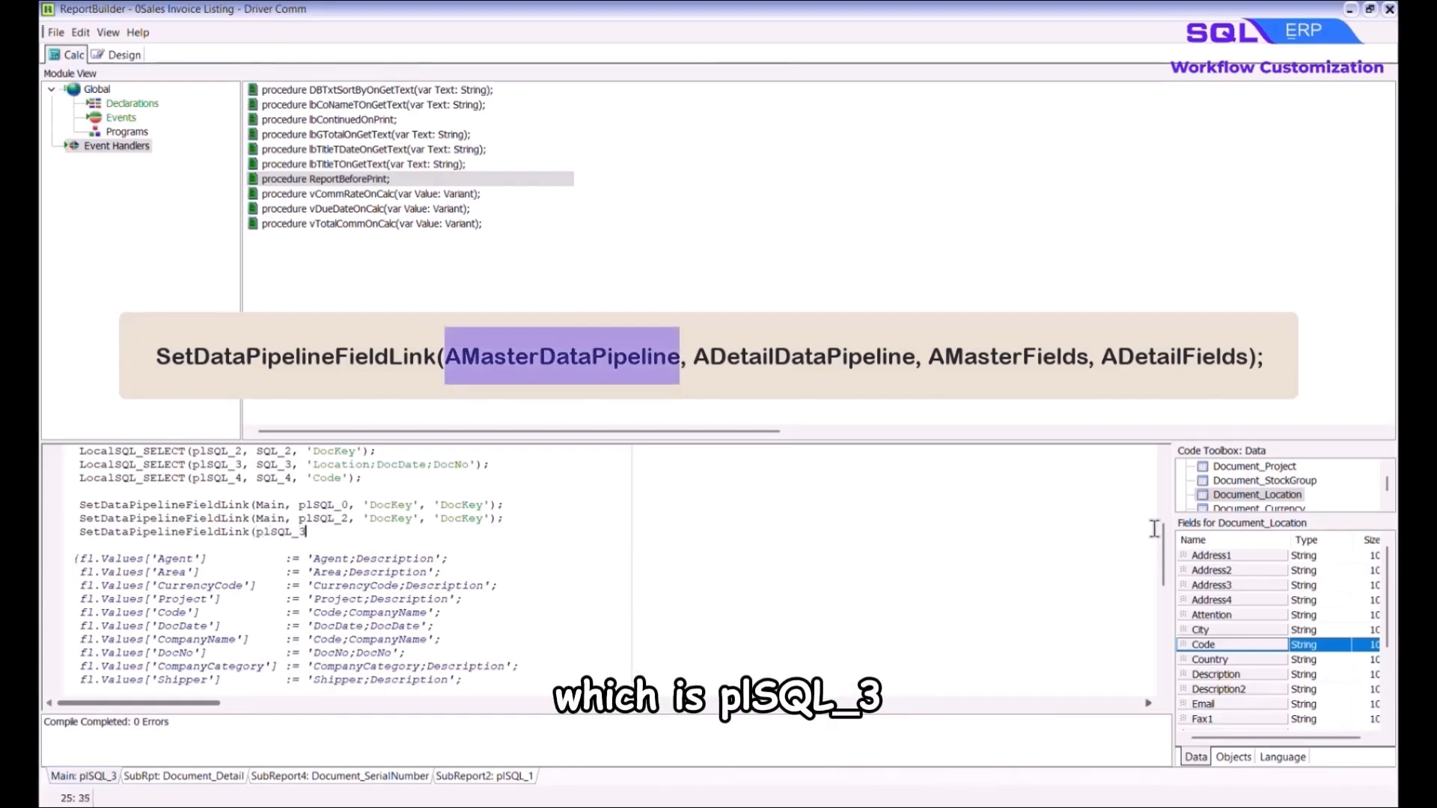
{"action": "type", "text": ", "}
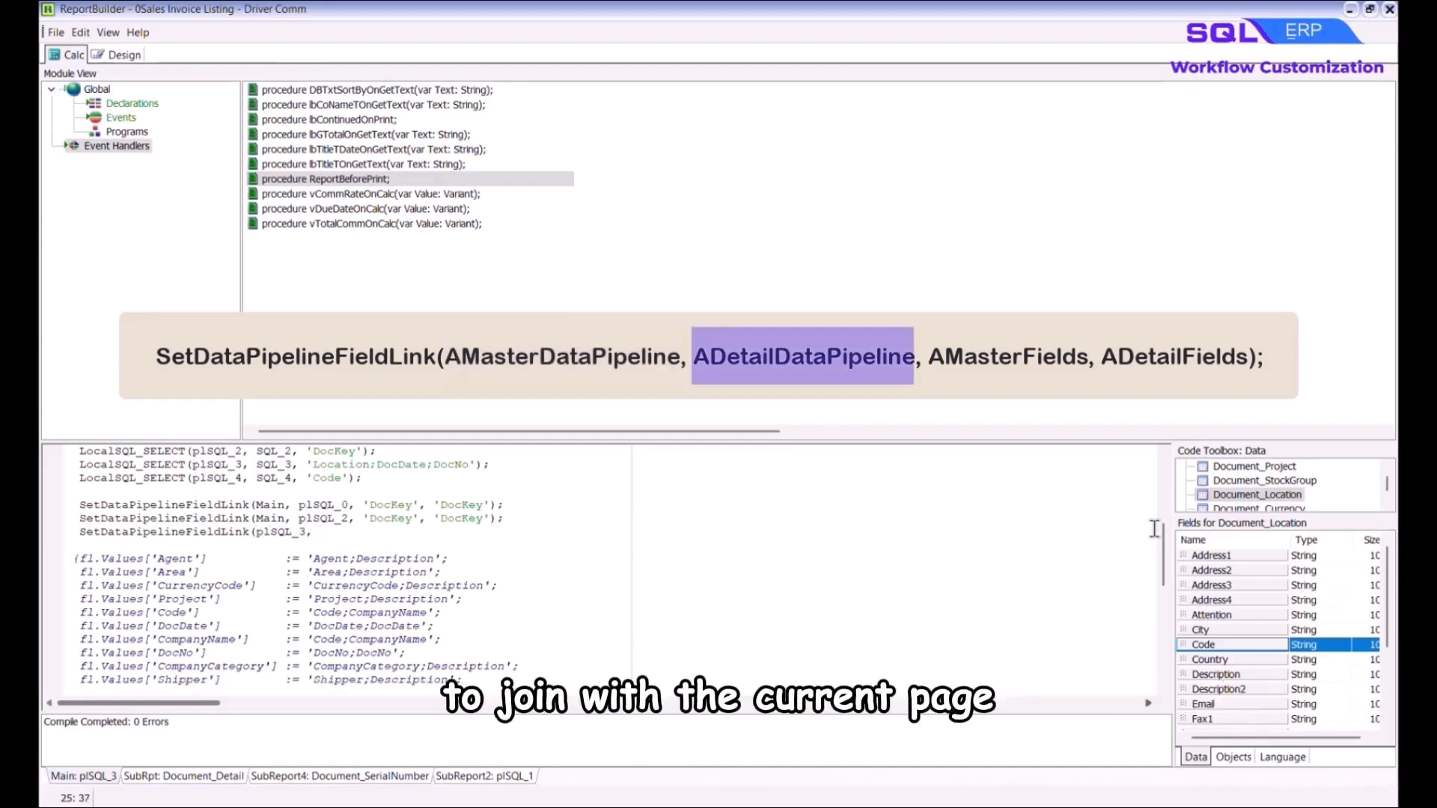
{"action": "type", "text": "plSQL_4,"}
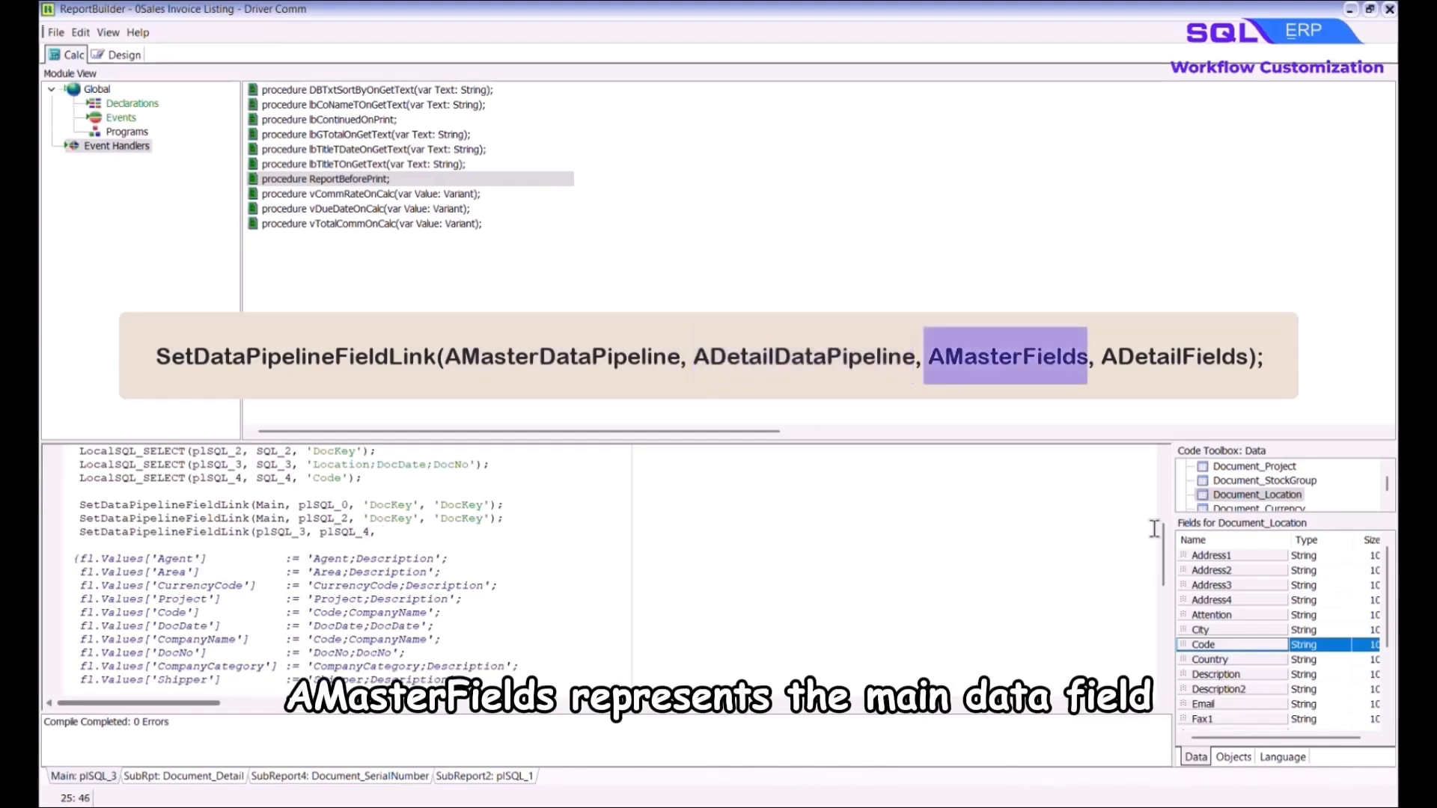
{"action": "type", "text": "'"}
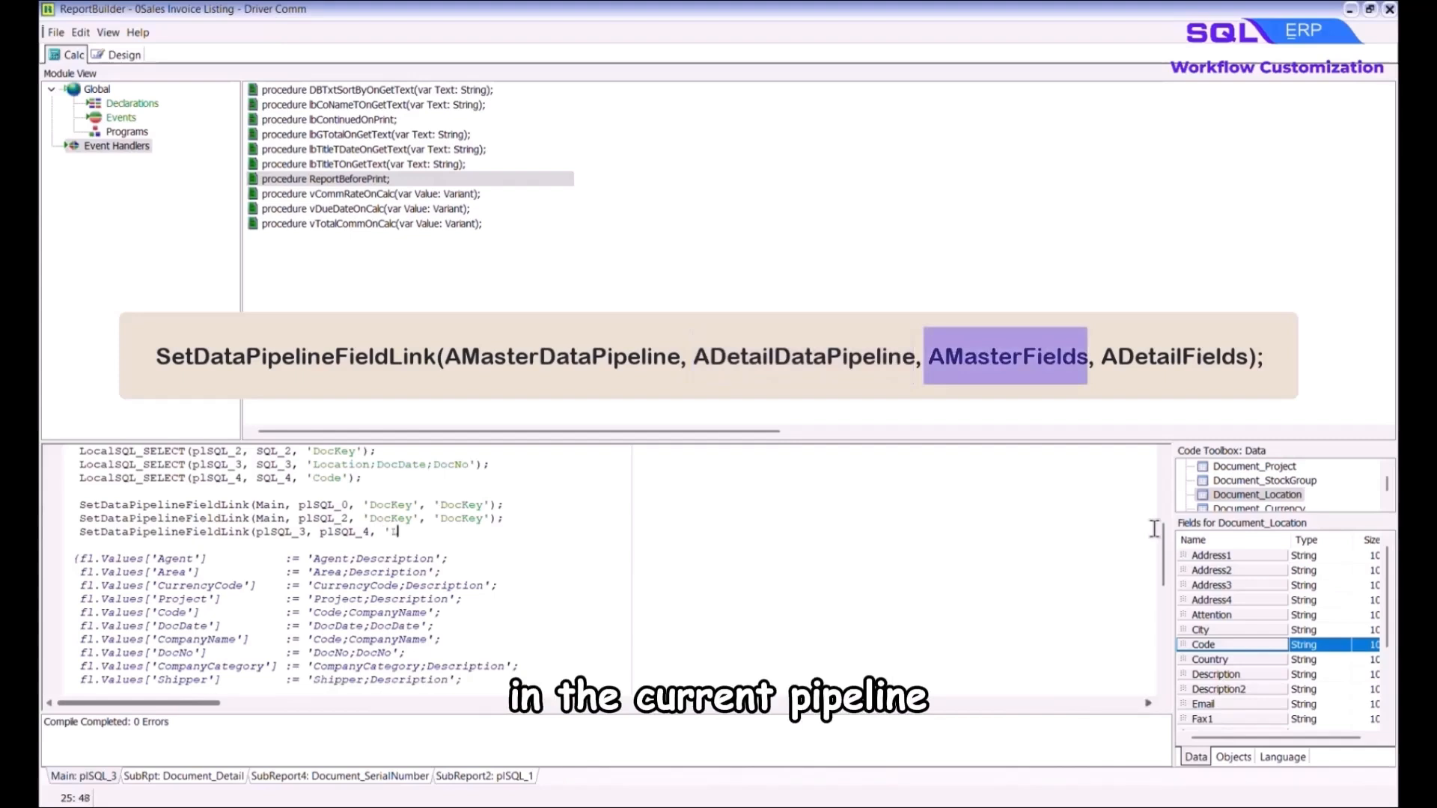
{"action": "type", "text": "Location',"}
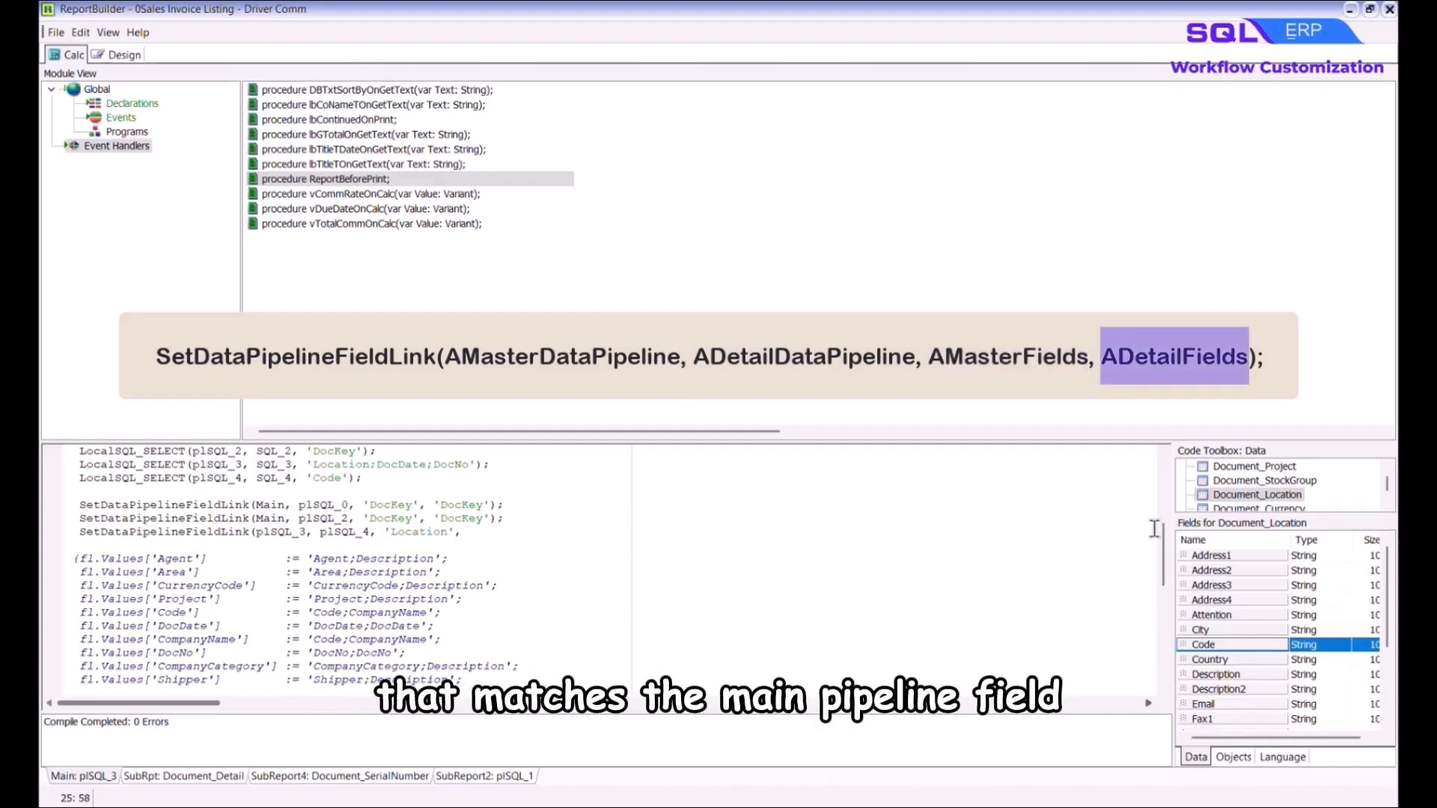
{"action": "type", "text": "'Code')"}
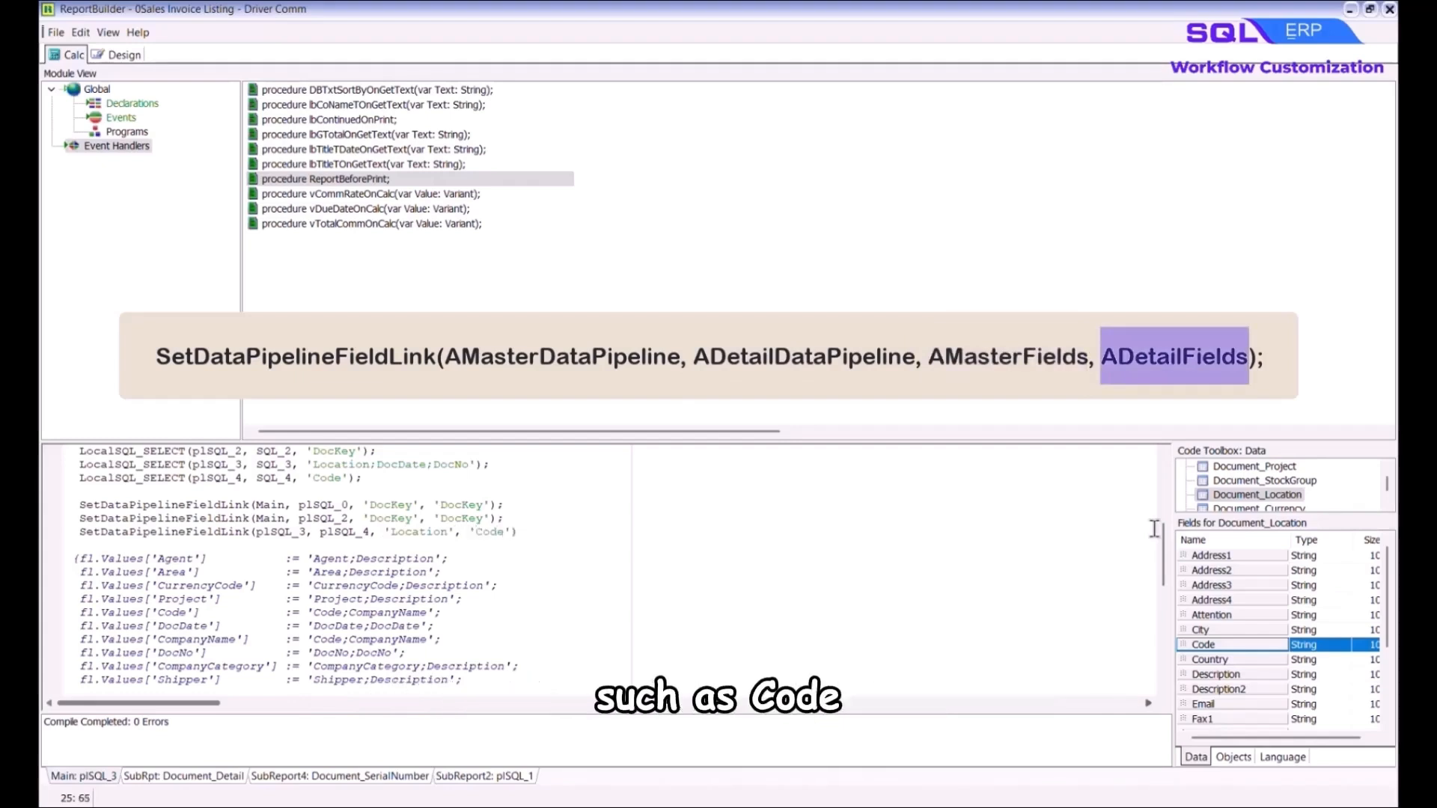
{"action": "type", "text": ";"}
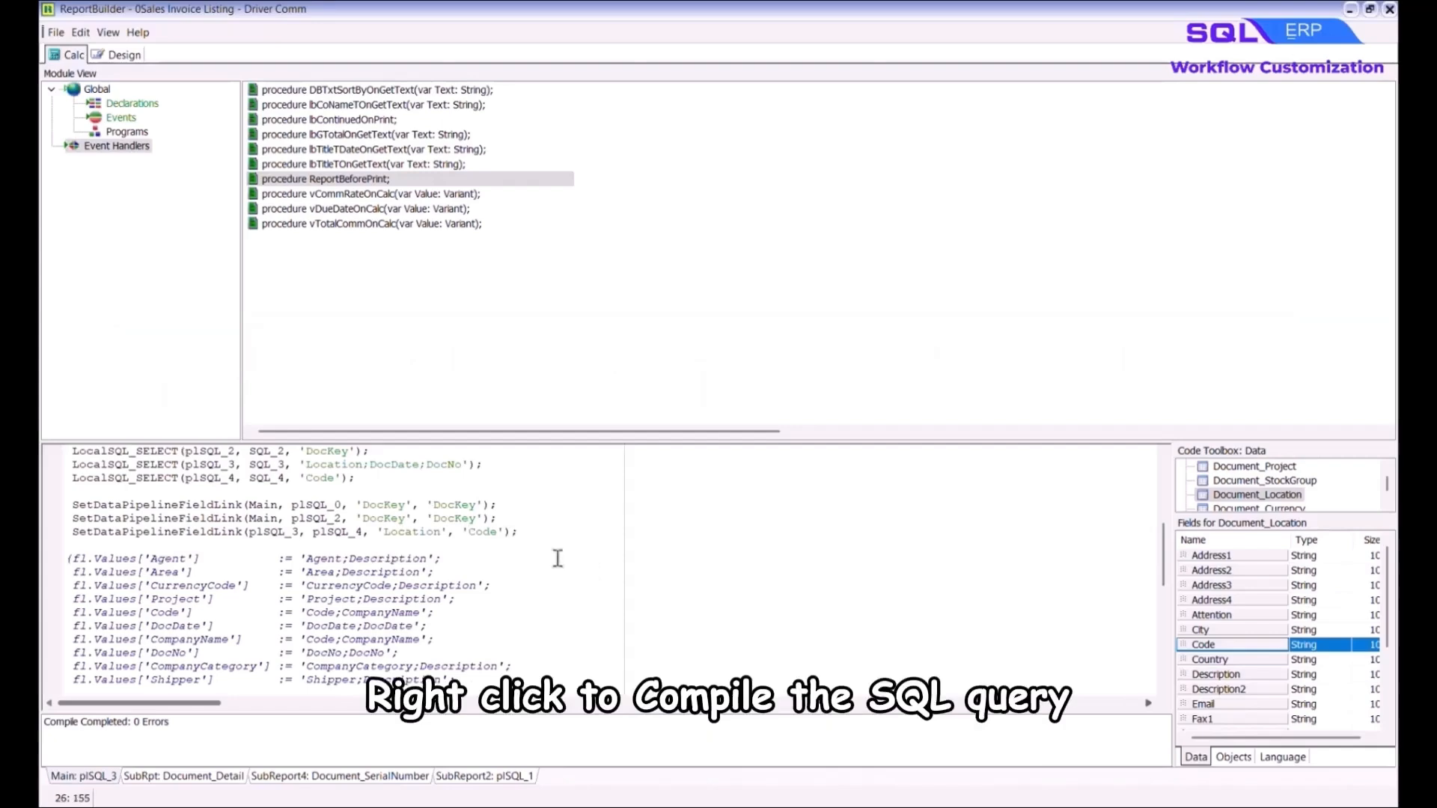
Compile the ReportBeforePrint code and save the report
{"action": "right_click", "coordinate": [544, 553]}
{"action": "left_click", "coordinate": [621, 587]}
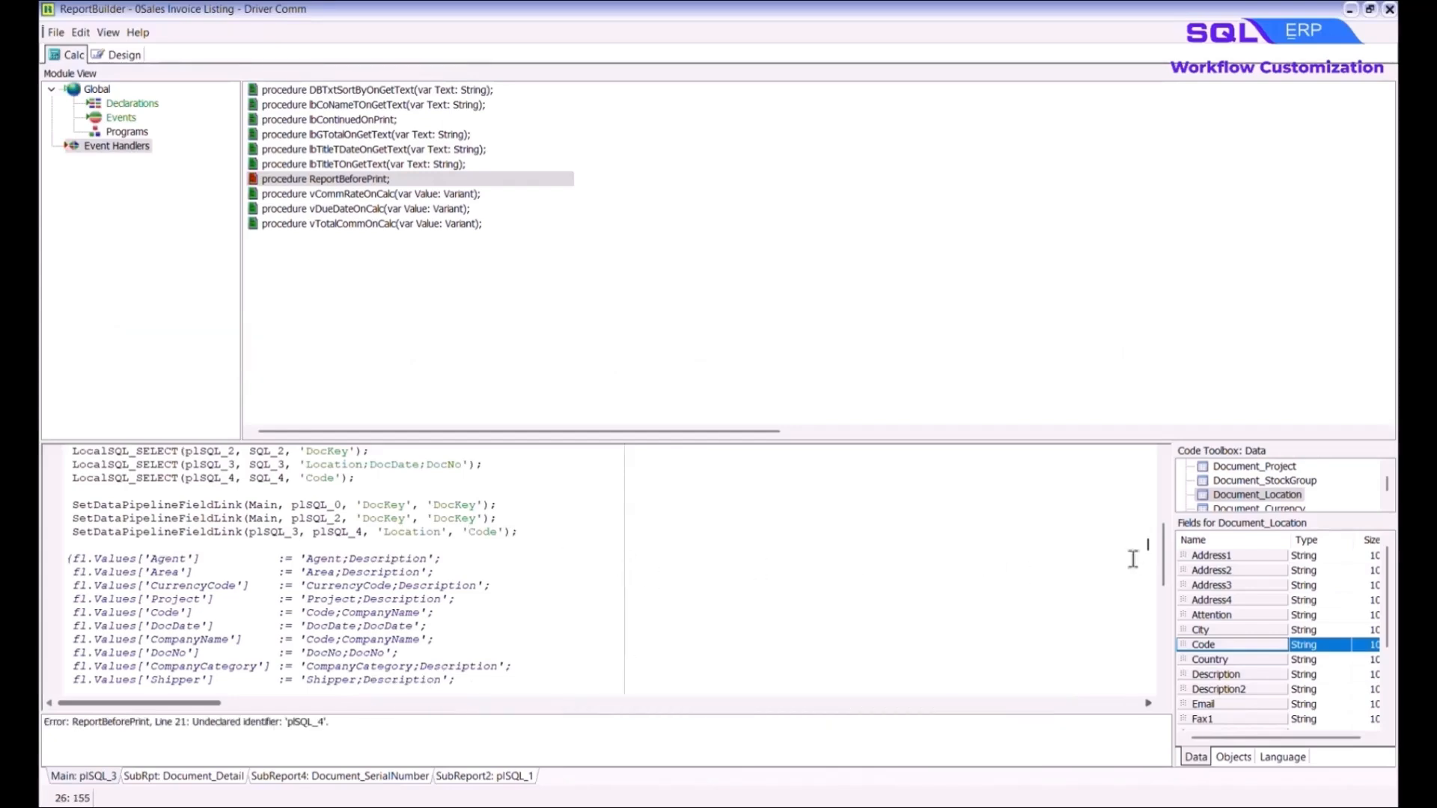
{"action": "left_click", "coordinate": [56, 32]}
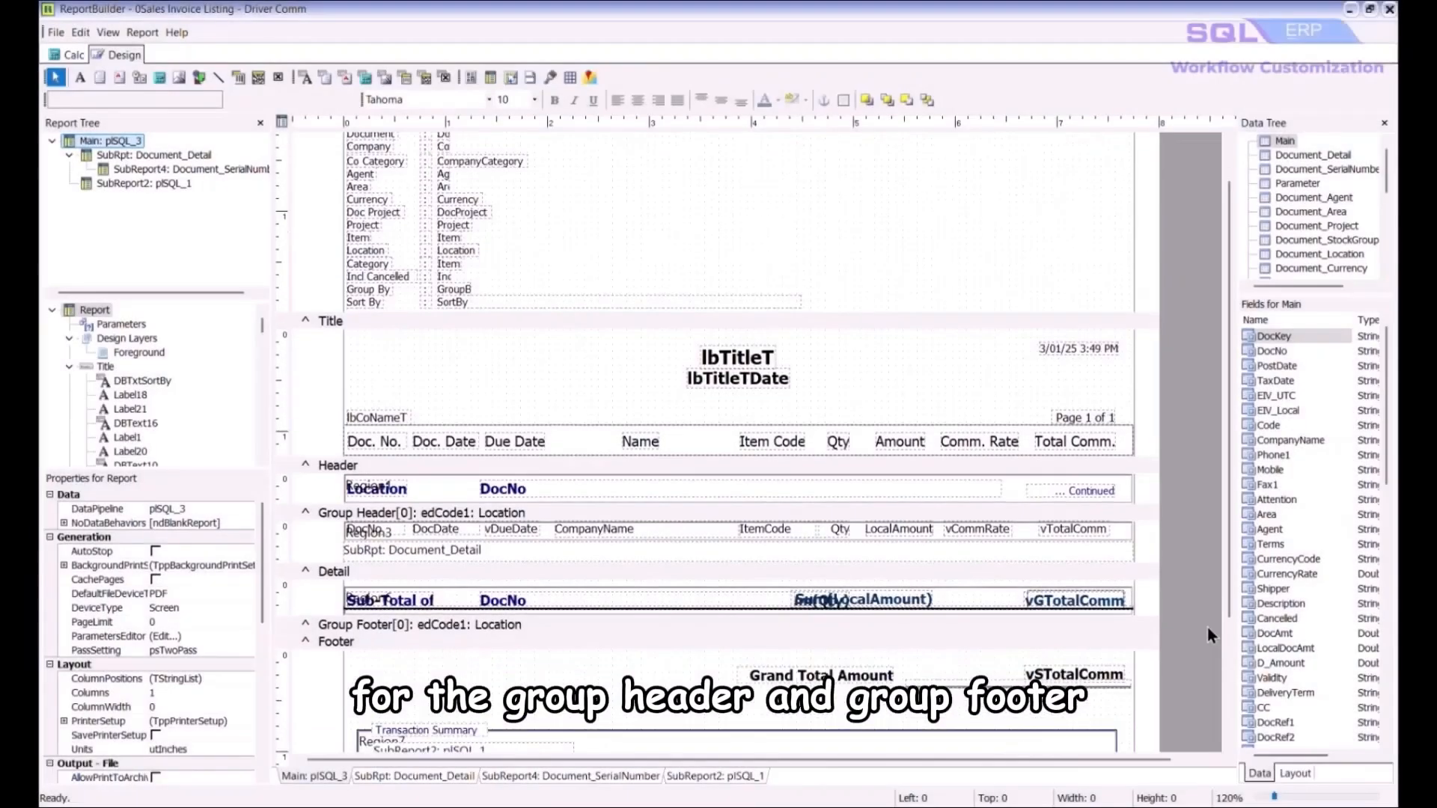
Bind the group header's DocNo field edDesc1 to the Description field of pipeline plSQL_4
{"action": "scroll", "coordinate": [1206, 627], "scroll_direction": "down", "scroll_amount": 3}
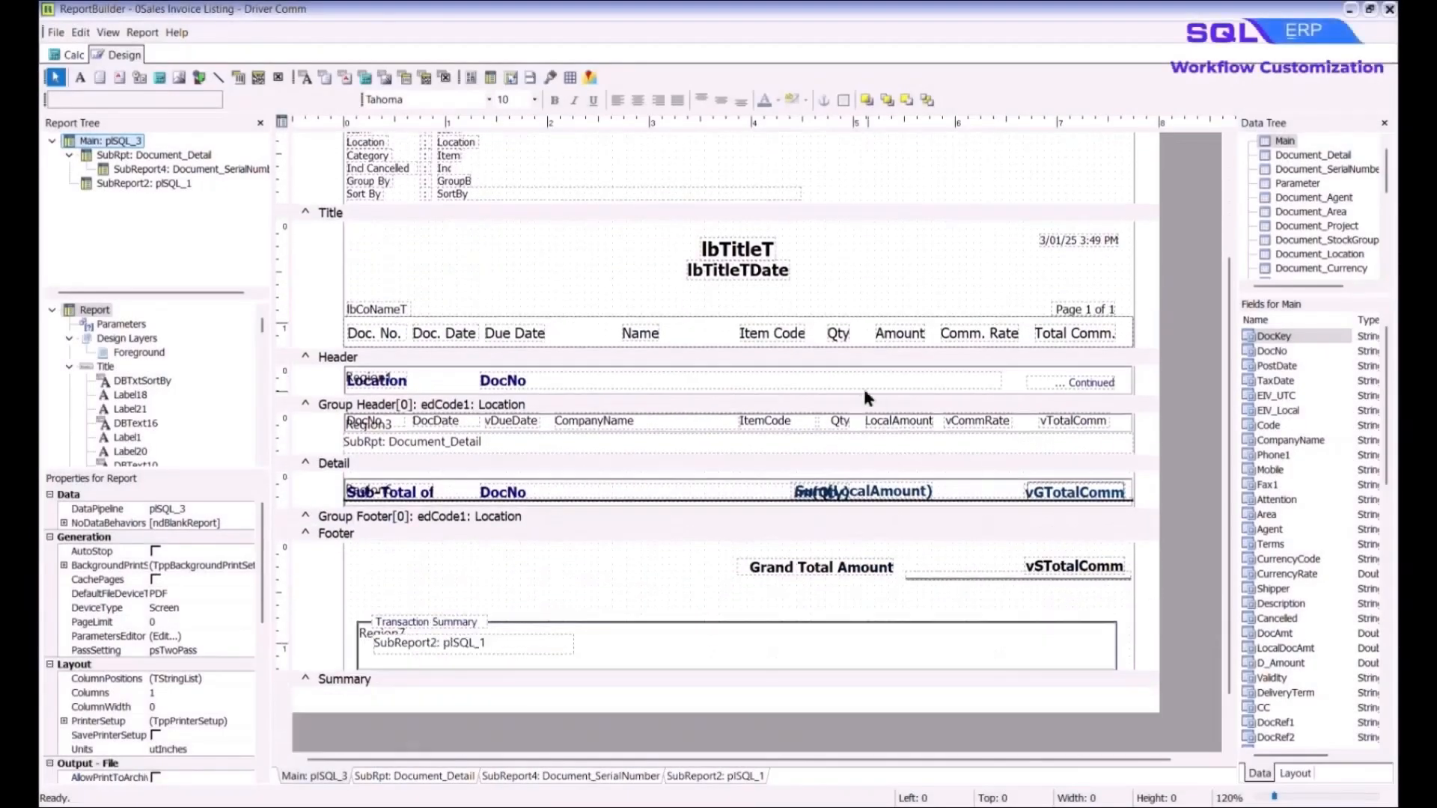
{"action": "left_click", "coordinate": [859, 387]}
{"action": "left_click", "coordinate": [174, 100]}
{"action": "scroll", "coordinate": [177, 218], "scroll_direction": "down", "scroll_amount": 5}
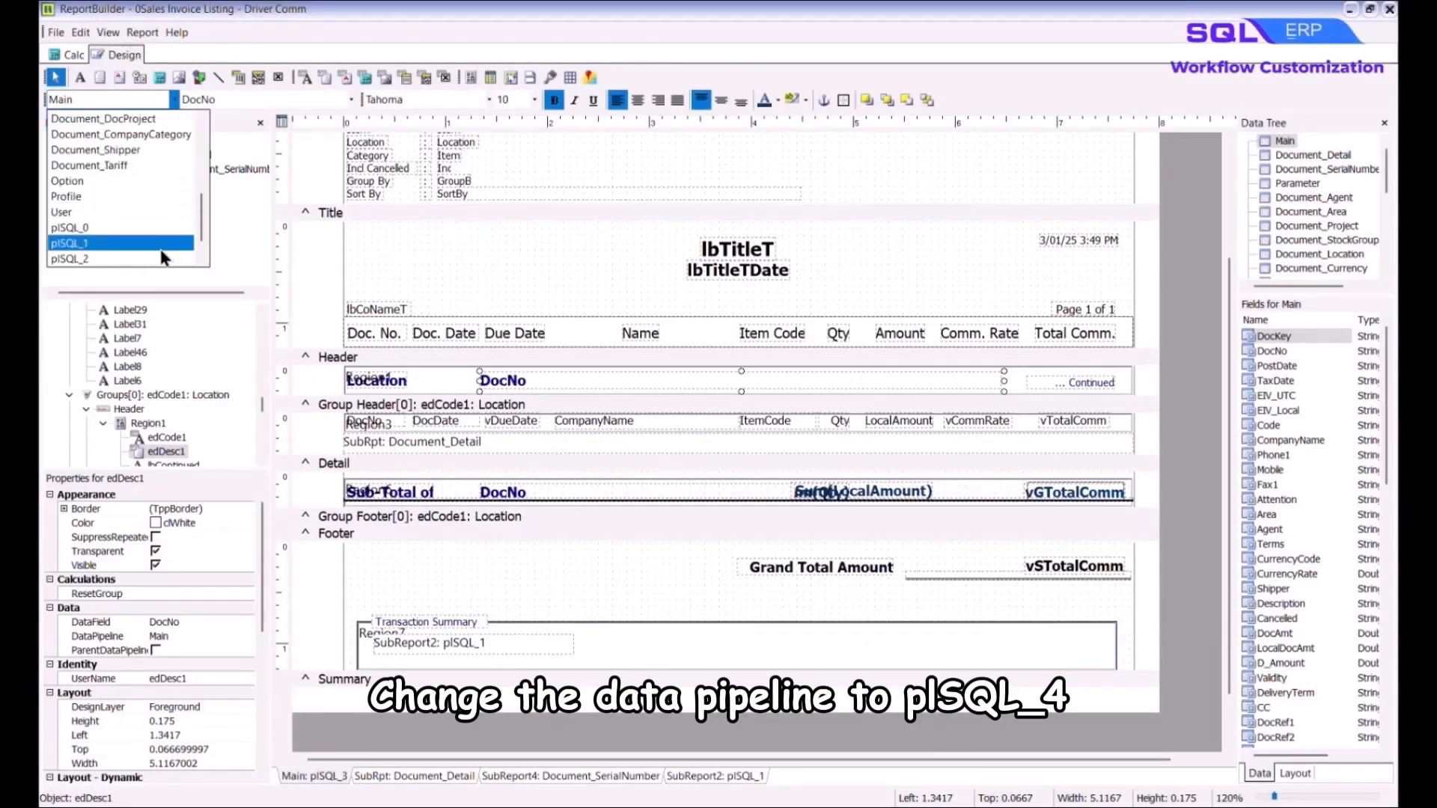
{"action": "left_click", "coordinate": [119, 258]}
{"action": "type", "text": "Description"}
Bind the group footer's DocNo field DBDesc1 to plSQL_4's Description field and save the report
{"action": "left_click", "coordinate": [524, 493]}
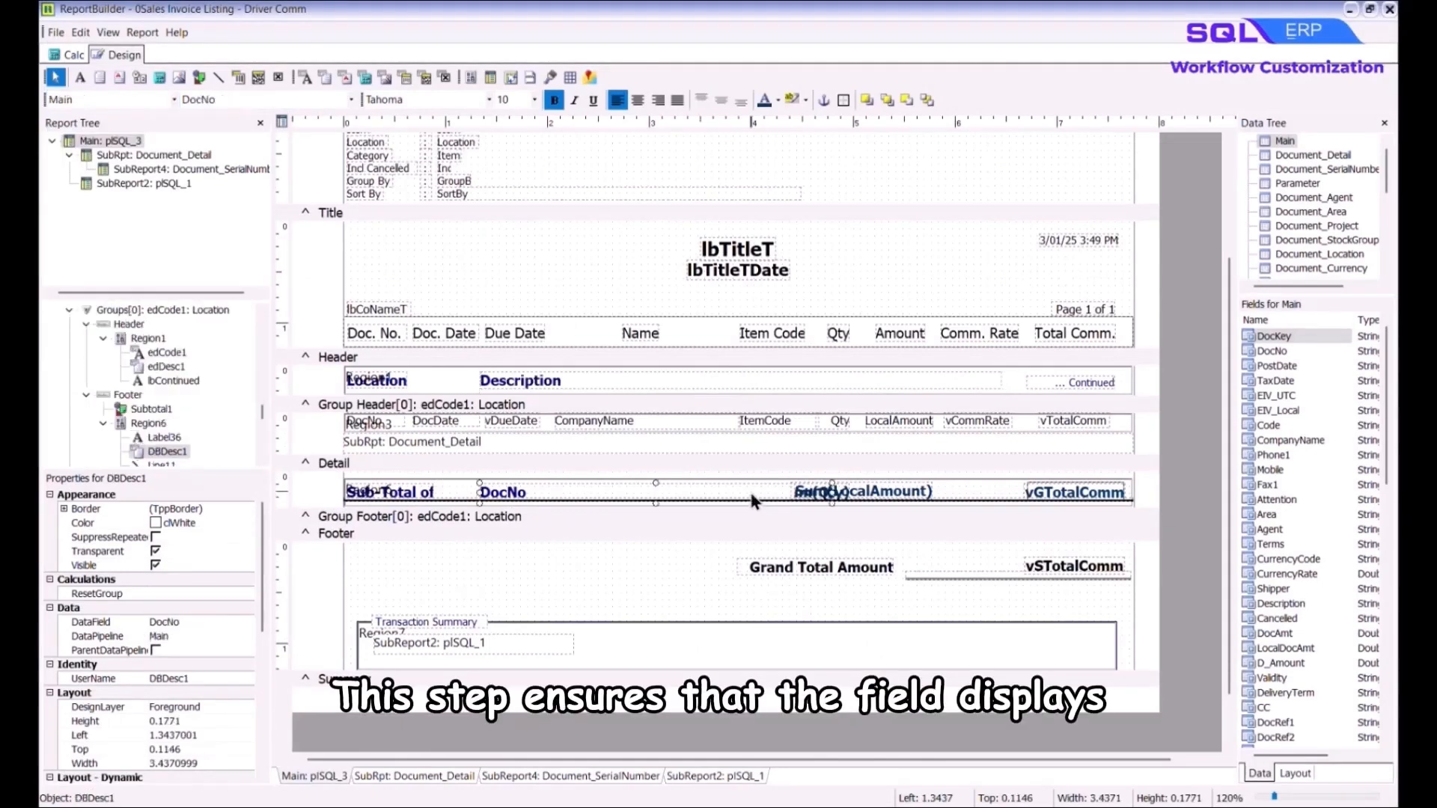
{"action": "left_click", "coordinate": [173, 99]}
{"action": "scroll", "coordinate": [149, 217], "scroll_direction": "down", "scroll_amount": 5}
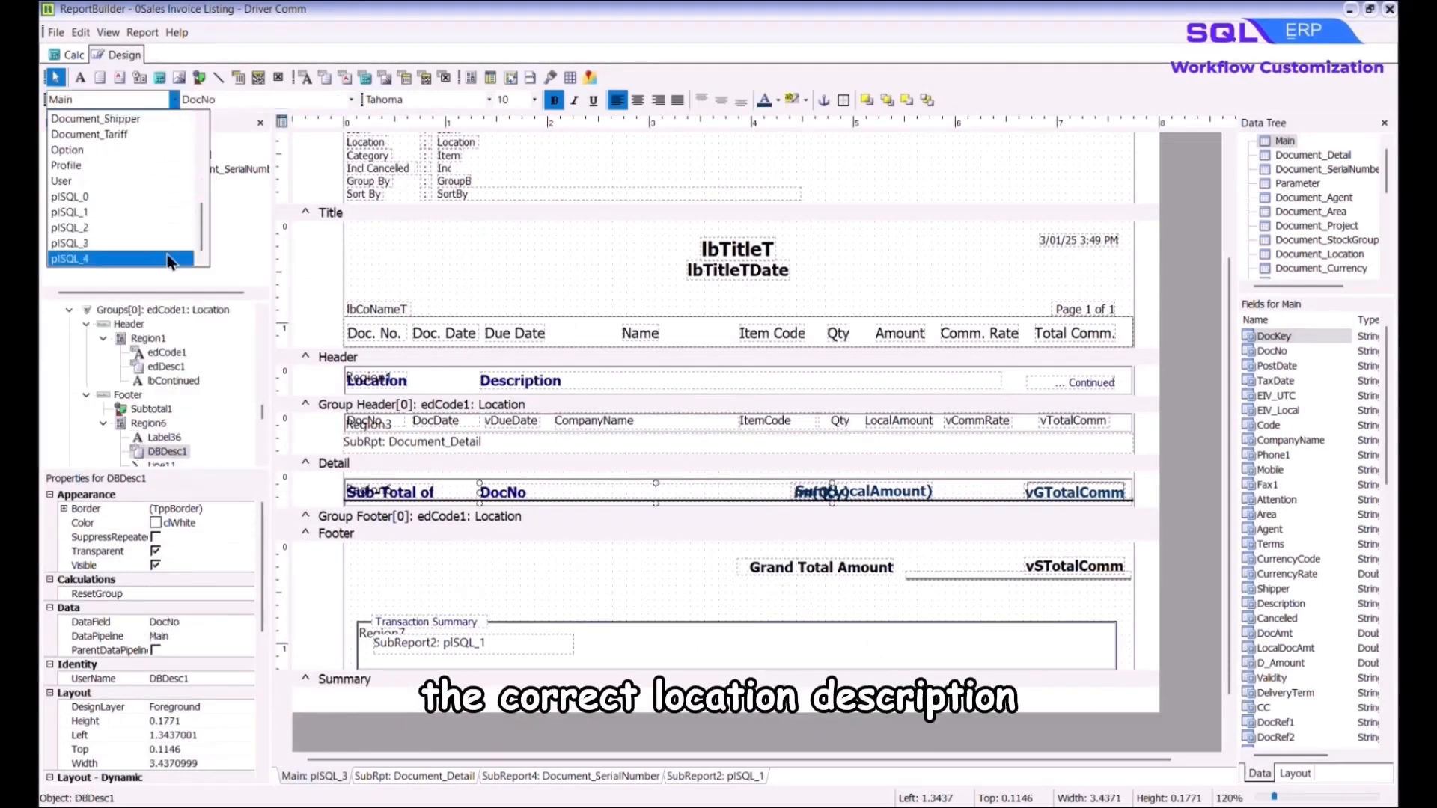
{"action": "left_click", "coordinate": [120, 258]}
{"action": "double_click", "coordinate": [243, 100]}
{"action": "type", "text": "Description"}
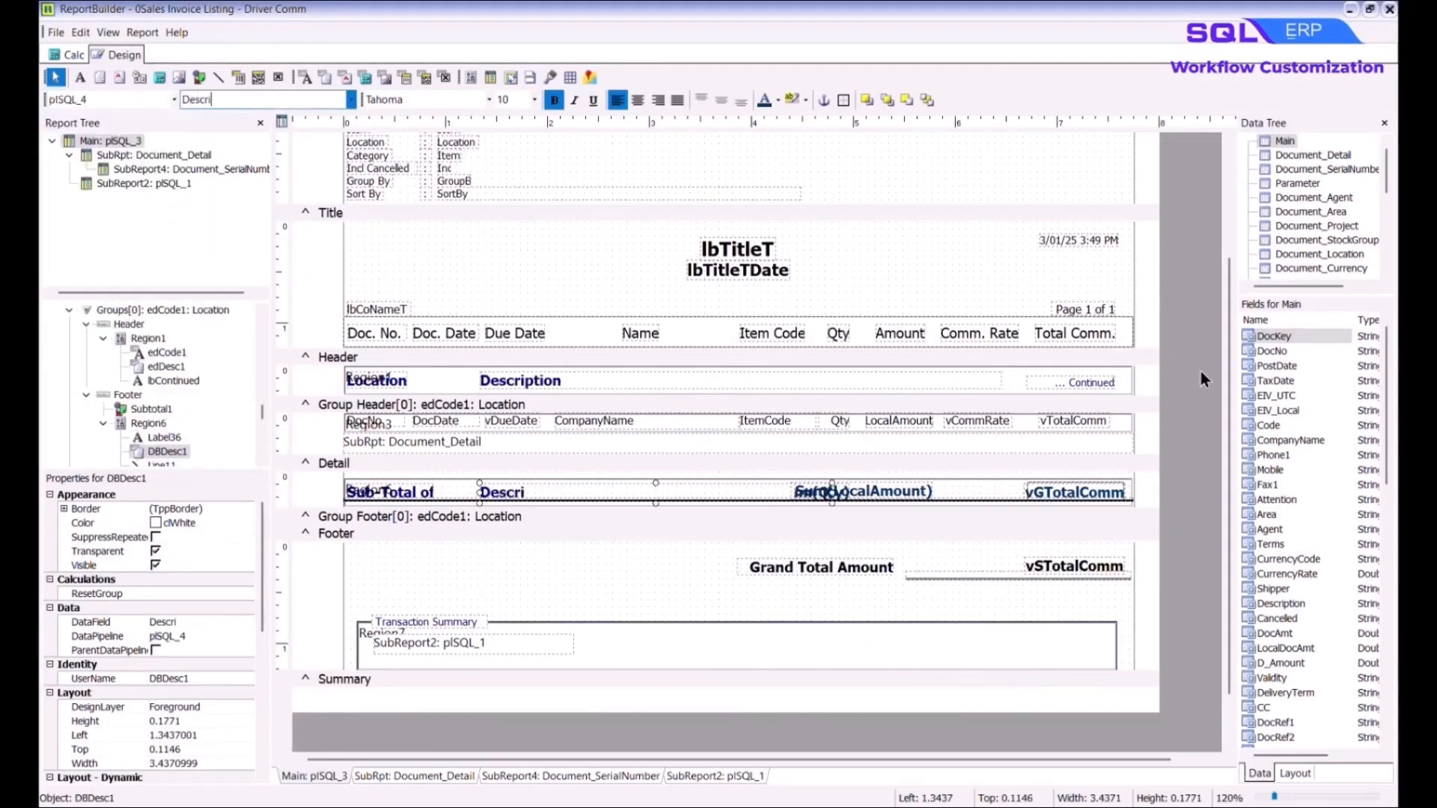
{"action": "left_click", "coordinate": [57, 33]}
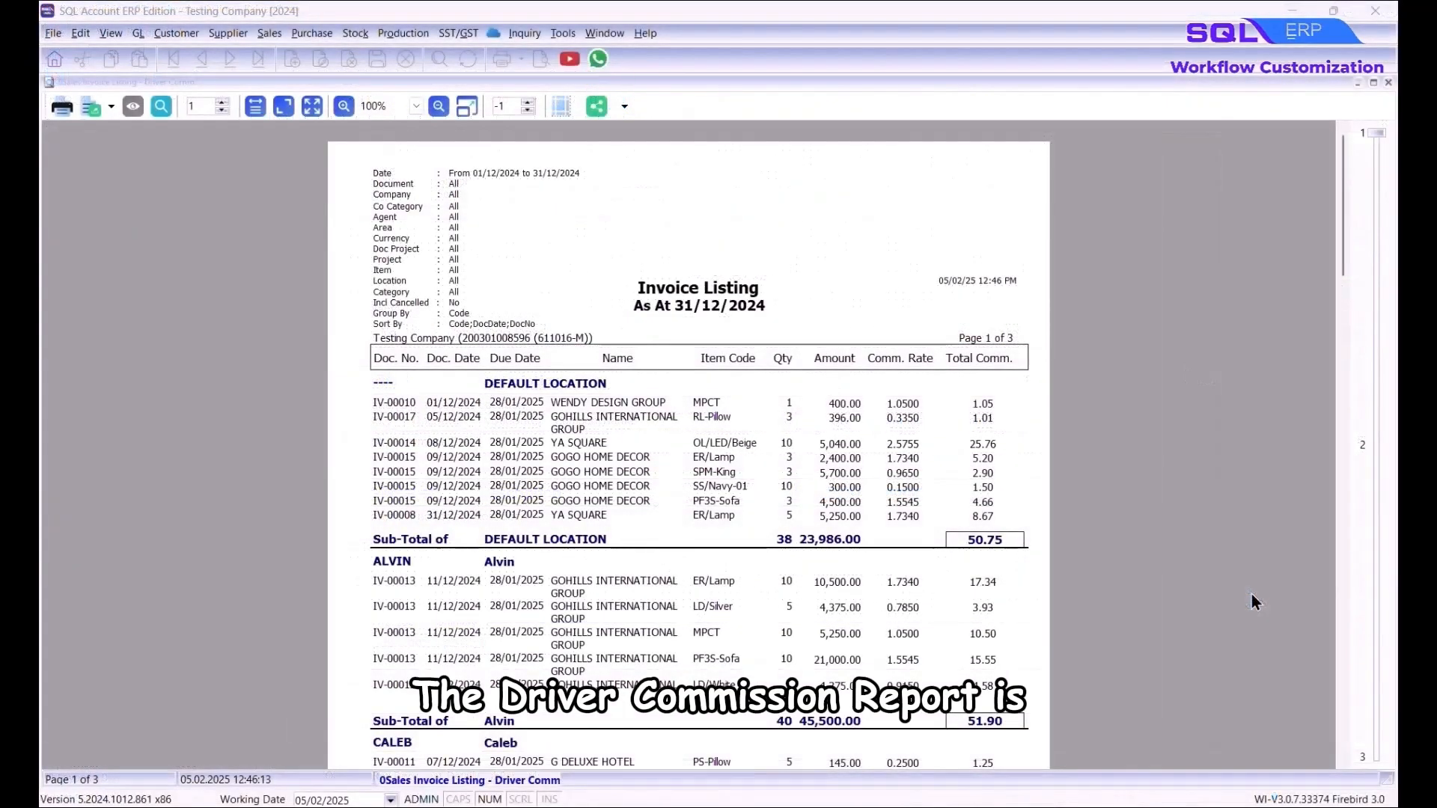
Review the previewed driver commission report's location groups, descriptions, quantity subtotals and total commissions
{"action": "scroll", "coordinate": [1254, 591], "scroll_direction": "down", "scroll_amount": 2}
{"action": "scroll", "coordinate": [1251, 594], "scroll_direction": "down", "scroll_amount": 10}
{"action": "scroll", "coordinate": [1250, 591], "scroll_direction": "down", "scroll_amount": 4}
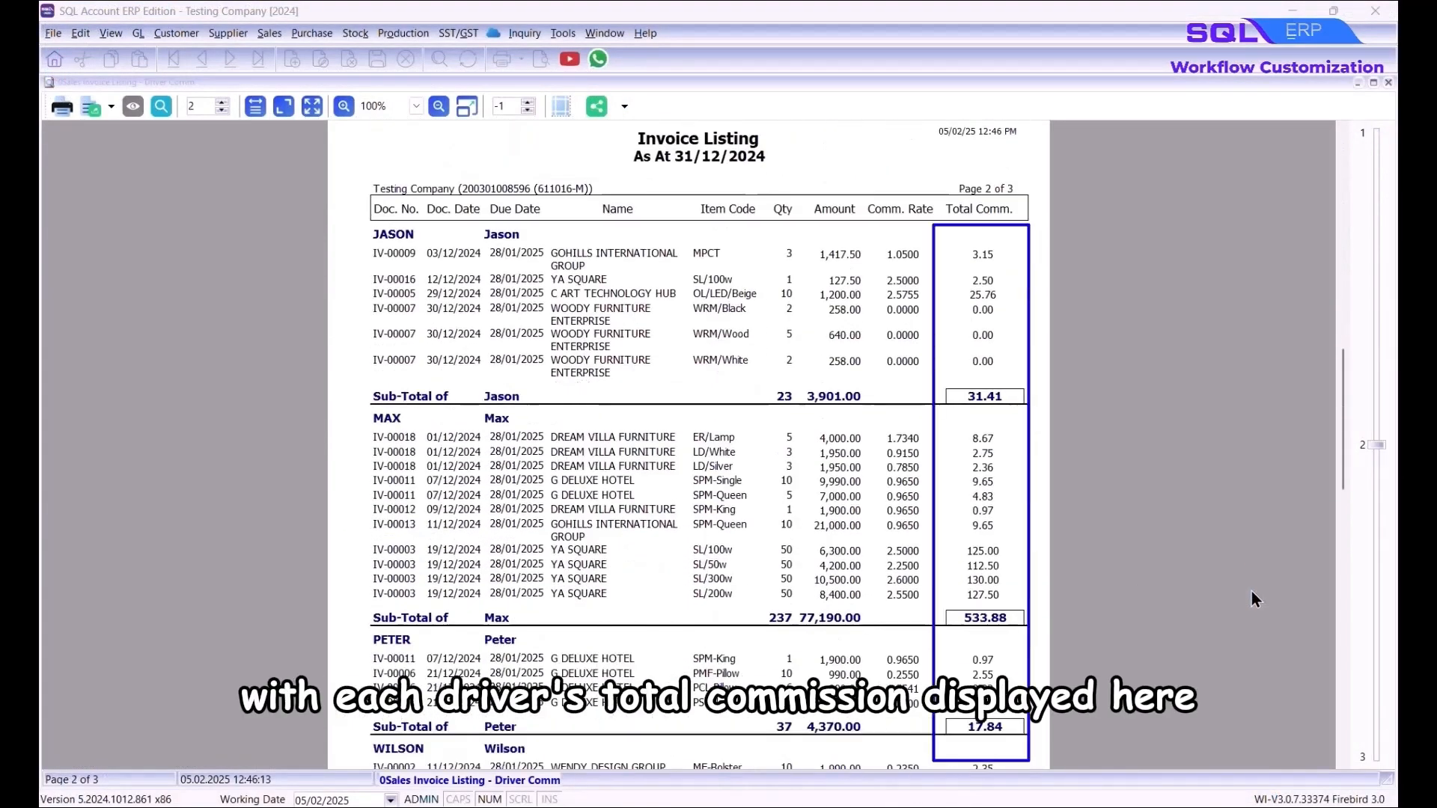
{"action": "scroll", "coordinate": [1252, 592], "scroll_direction": "down", "scroll_amount": 1}
{"action": "scroll", "coordinate": [1250, 591], "scroll_direction": "down", "scroll_amount": 2}
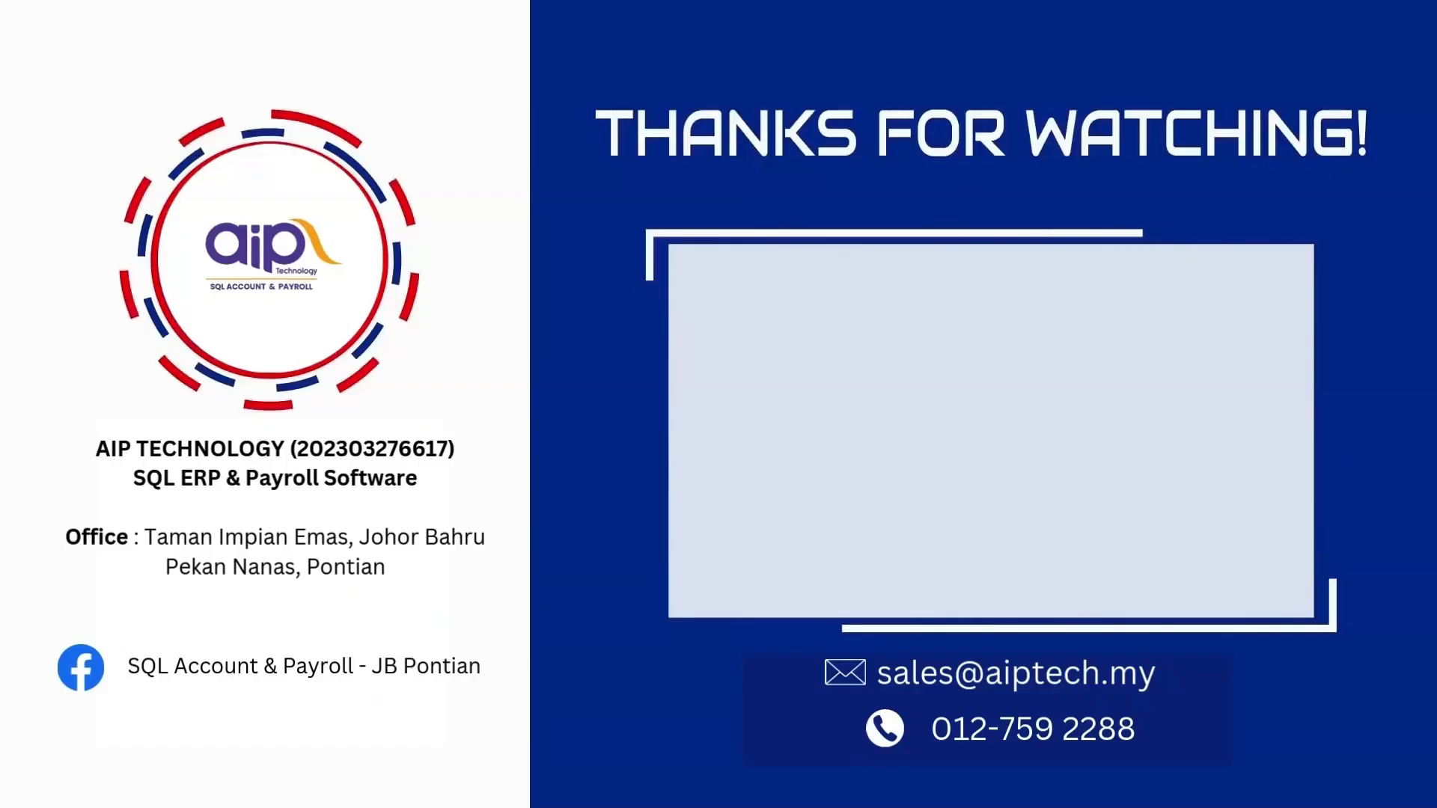